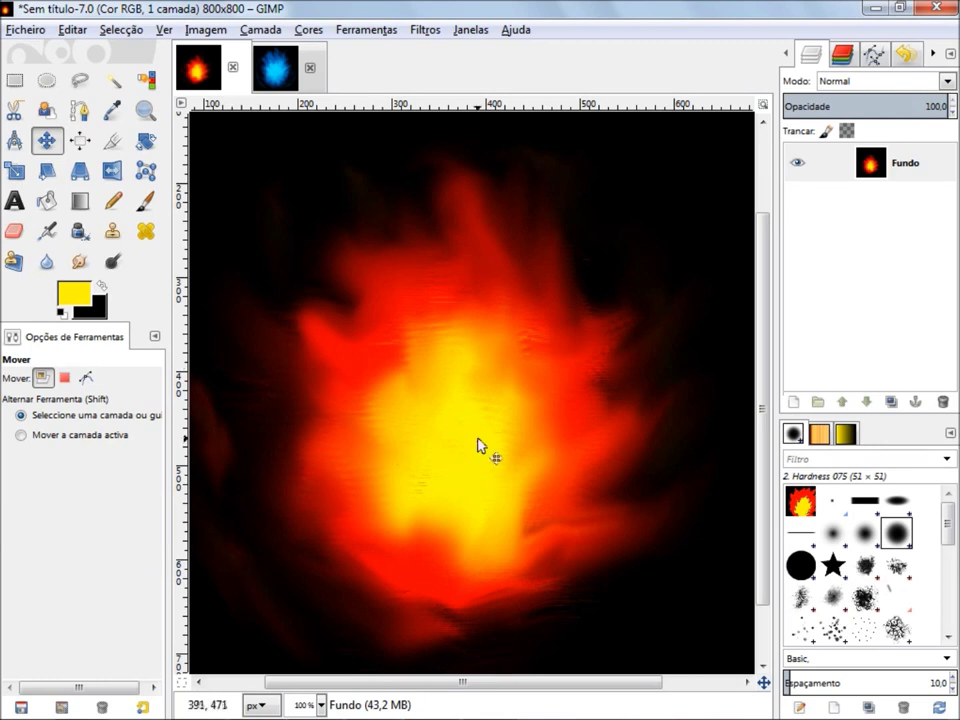
Step: Switch to the 800×800 blue flame image on its black background
{"action": "left_click", "coordinate": [284, 78]}
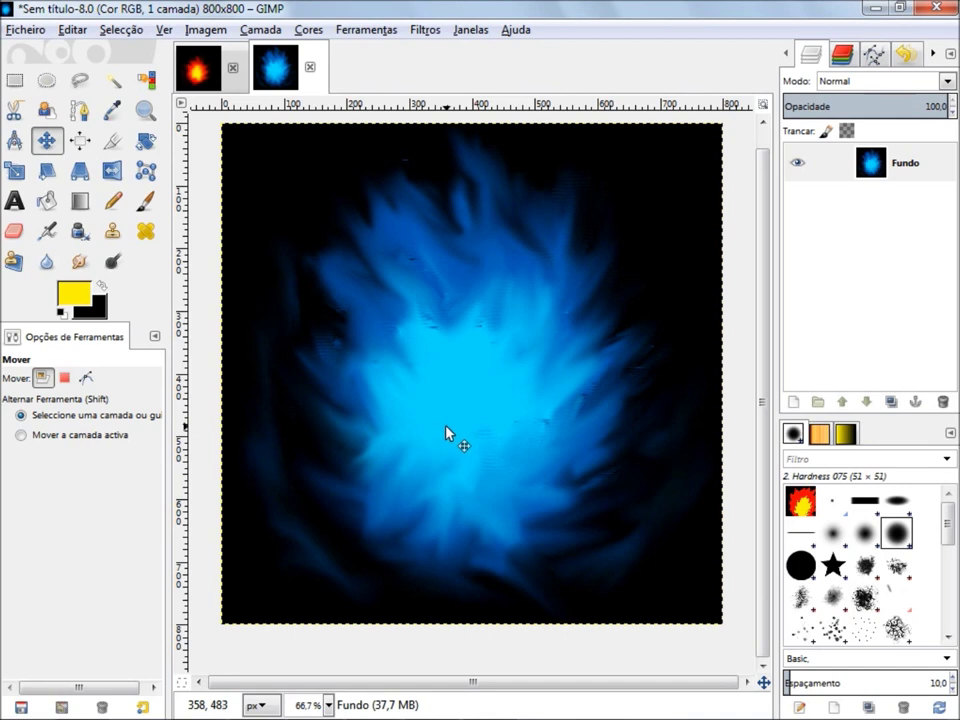
{"action": "left_click", "coordinate": [25, 29]}
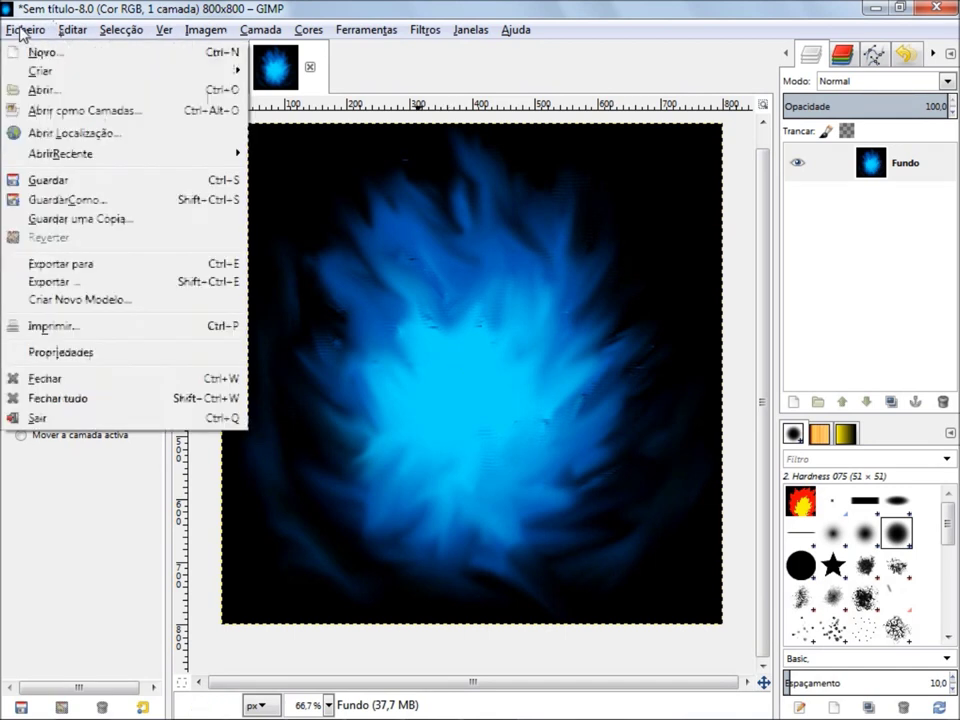
Step: Create a new 800×800 px image with a black 000000 background
{"action": "left_click", "coordinate": [87, 58]}
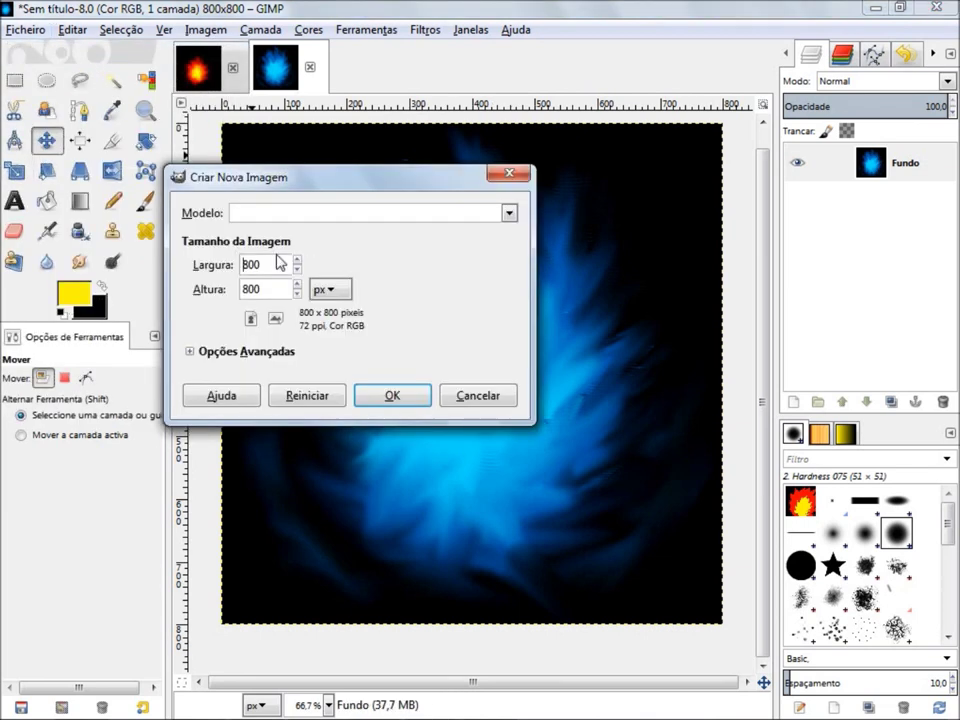
{"action": "left_click", "coordinate": [255, 289]}
{"action": "left_click", "coordinate": [404, 401]}
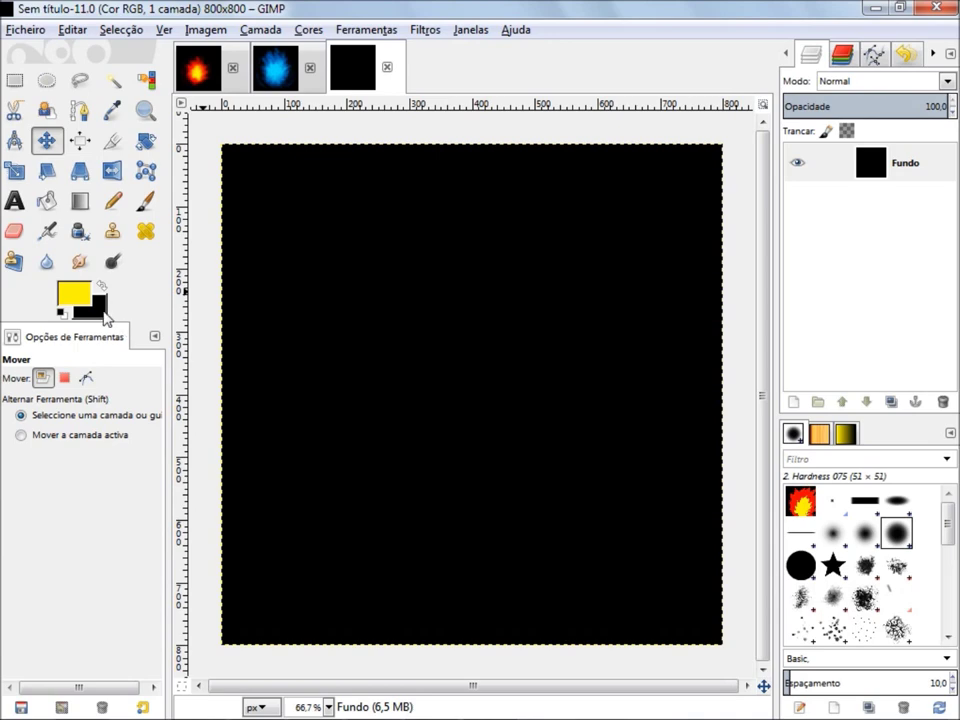
{"action": "left_click", "coordinate": [102, 316]}
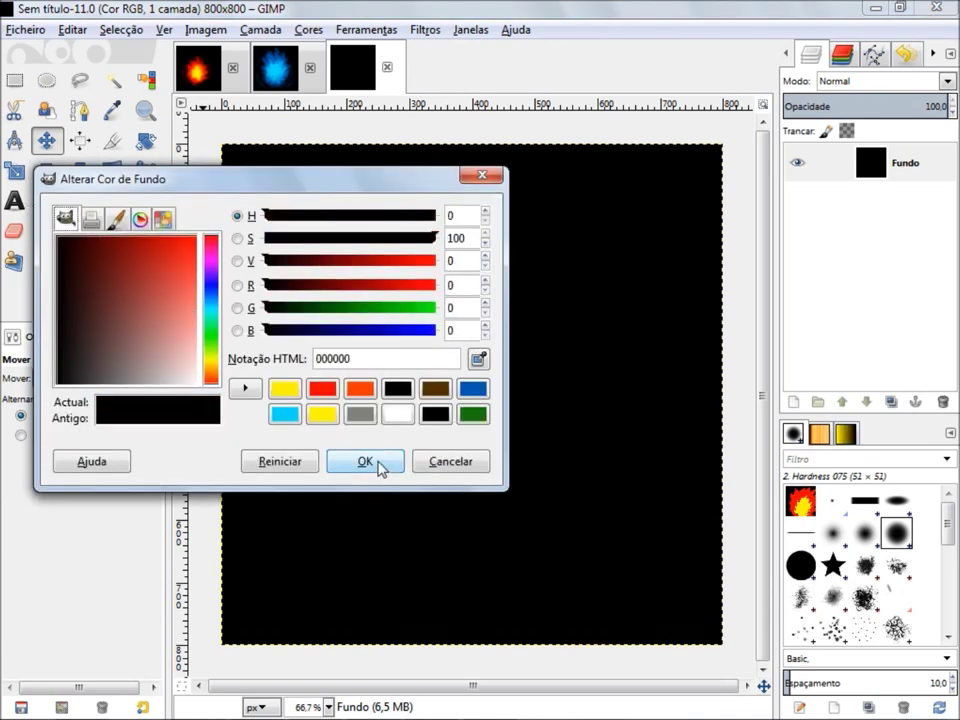
Step: Keep black as background and set a size-10 Paintbrush with yellow fff600 foreground
{"action": "left_click", "coordinate": [365, 462]}
{"action": "left_click_drag", "start_coordinate": [101, 313], "coordinate": [358, 330]}
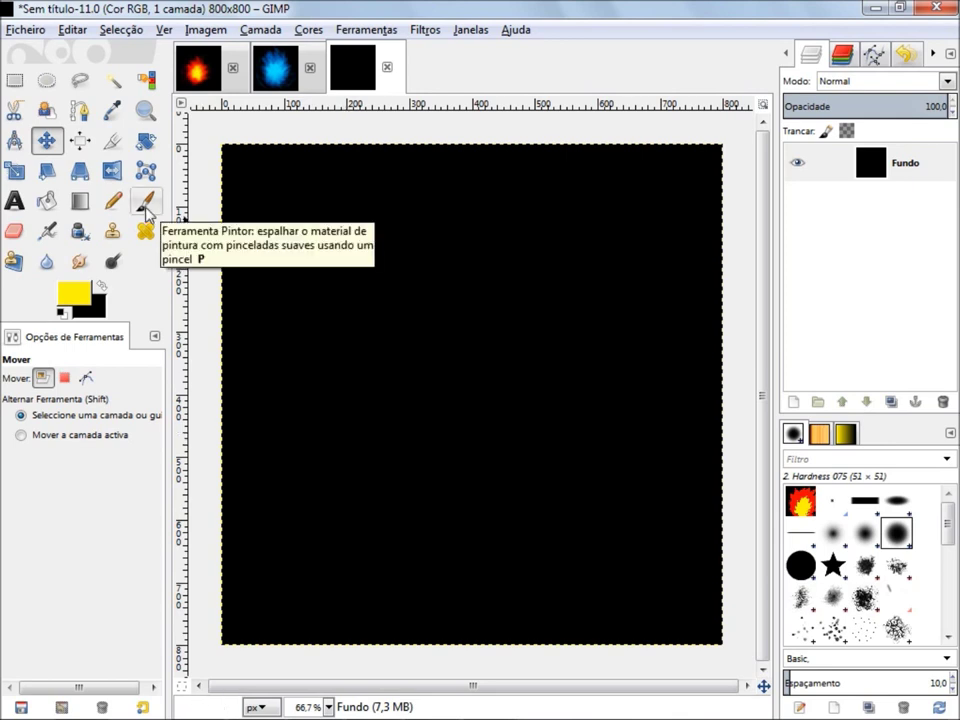
{"action": "left_click", "coordinate": [146, 205]}
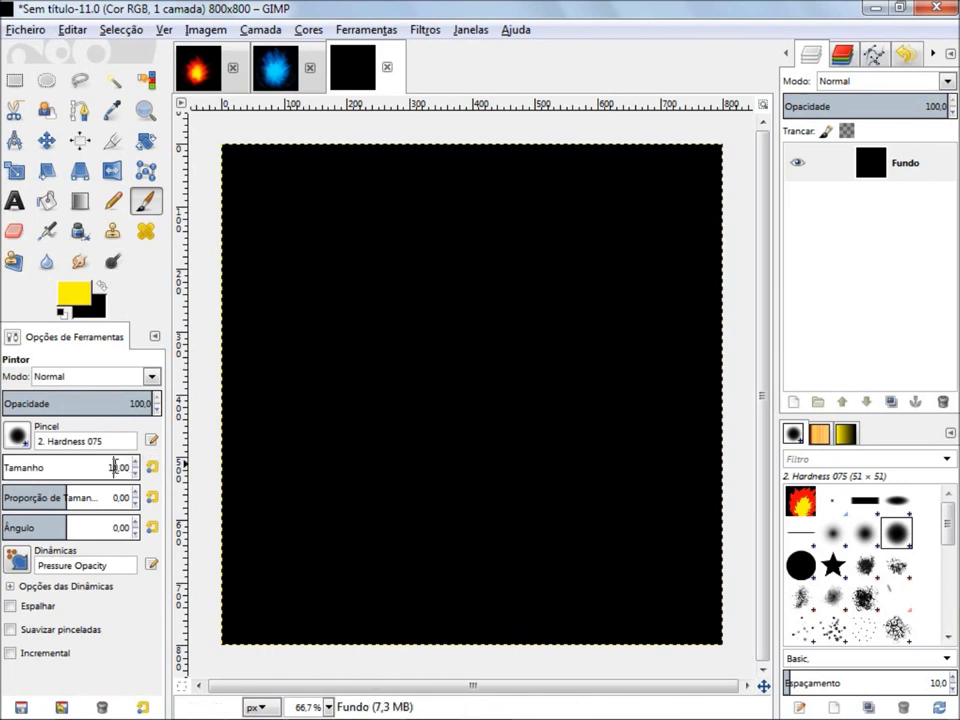
{"action": "triple_click", "coordinate": [115, 467]}
{"action": "type", "text": "10"}
{"action": "key", "text": "Return"}
{"action": "left_click", "coordinate": [63, 304]}
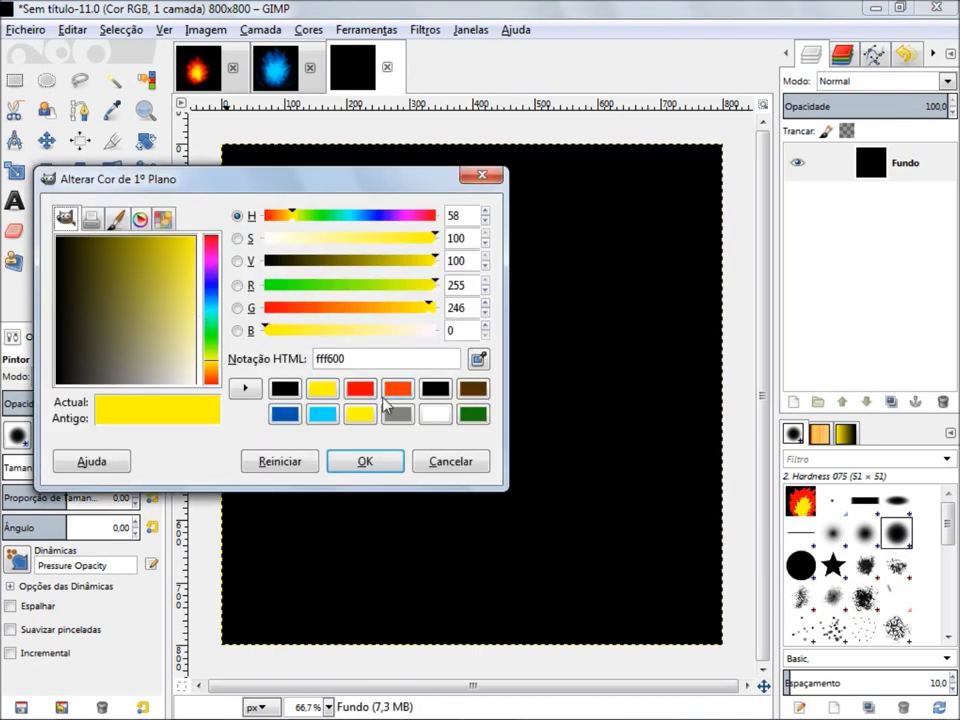
{"action": "left_click", "coordinate": [370, 463]}
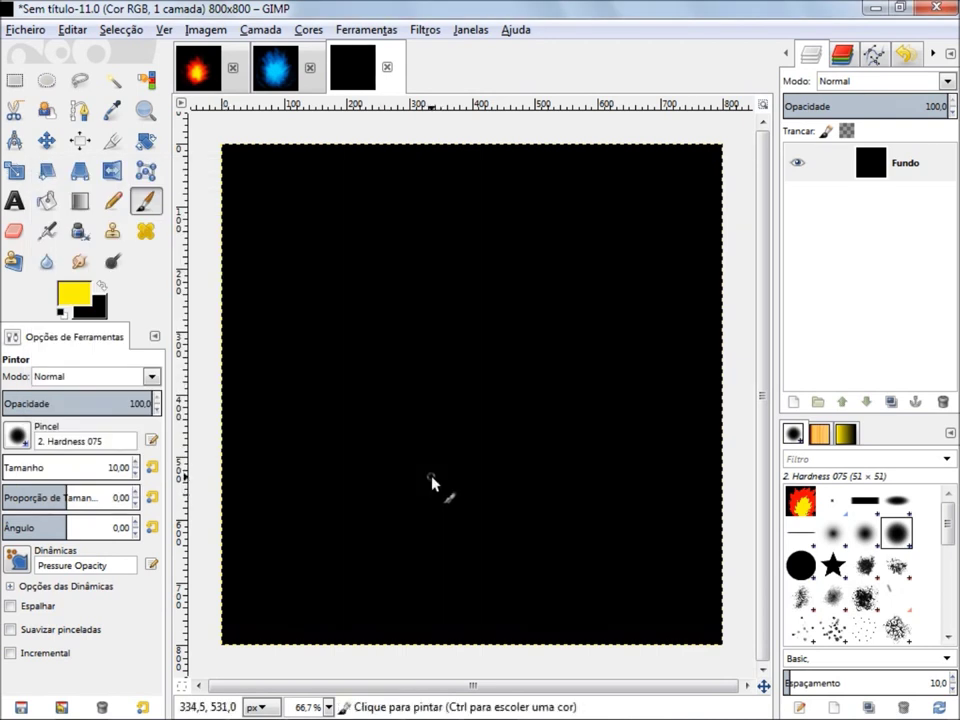
Step: Paint a jagged yellow flame outline, then pick red ff0000 as foreground colour
{"action": "scroll", "coordinate": [424, 510], "scroll_direction": "up", "scroll_amount": 1}
{"action": "scroll", "coordinate": [400, 520], "scroll_direction": "down", "scroll_amount": 1}
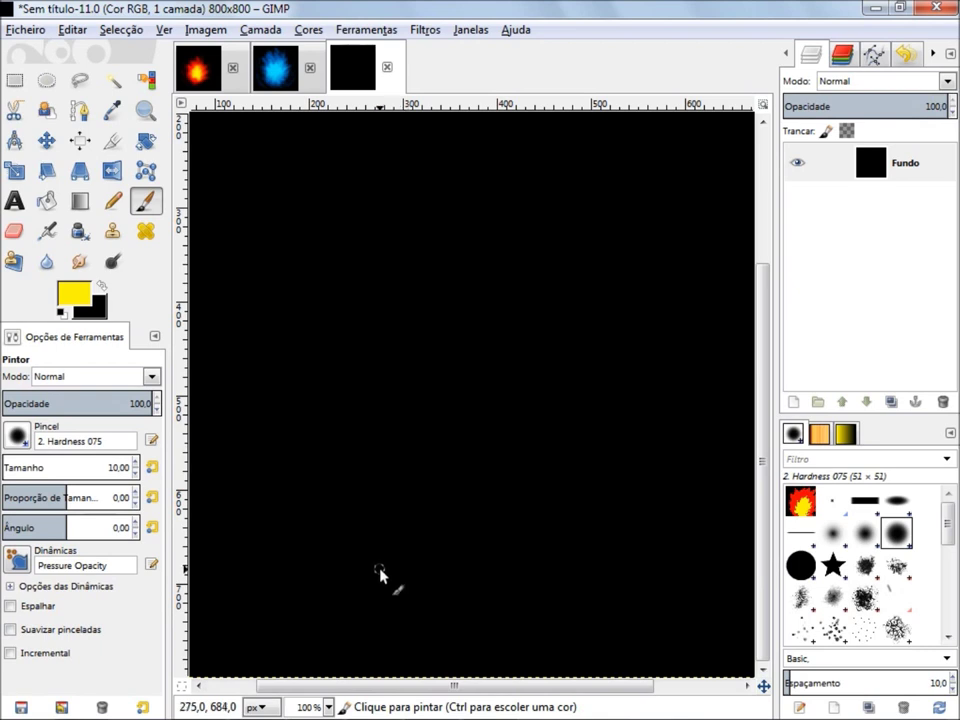
{"action": "mouse_move", "coordinate": [372, 569]}
{"action": "left_mouse_down"}
{"action": "mouse_move", "coordinate": [298, 408]}
{"action": "mouse_move", "coordinate": [404, 283]}
{"action": "mouse_move", "coordinate": [467, 268]}
{"action": "mouse_move", "coordinate": [459, 332]}
{"action": "mouse_move", "coordinate": [529, 311]}
{"action": "mouse_move", "coordinate": [491, 390]}
{"action": "mouse_move", "coordinate": [568, 371]}
{"action": "mouse_move", "coordinate": [551, 439]}
{"action": "mouse_move", "coordinate": [484, 497]}
{"action": "mouse_move", "coordinate": [534, 500]}
{"action": "mouse_move", "coordinate": [531, 540]}
{"action": "mouse_move", "coordinate": [414, 579]}
{"action": "mouse_move", "coordinate": [367, 575]}
{"action": "left_mouse_up"}
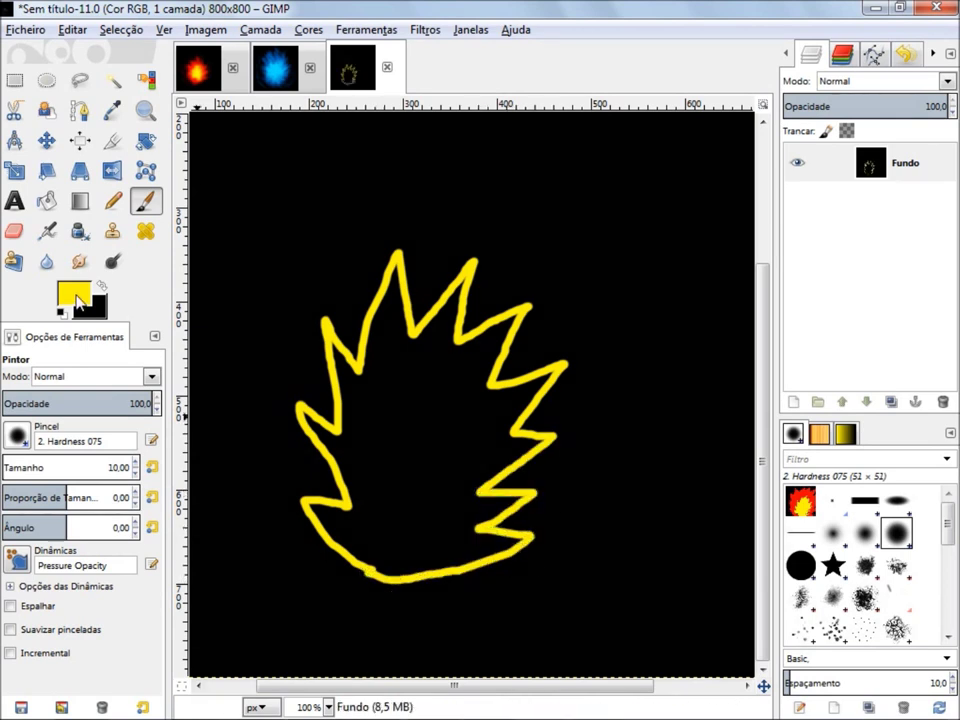
{"action": "left_click", "coordinate": [72, 294]}
{"action": "left_click", "coordinate": [360, 388]}
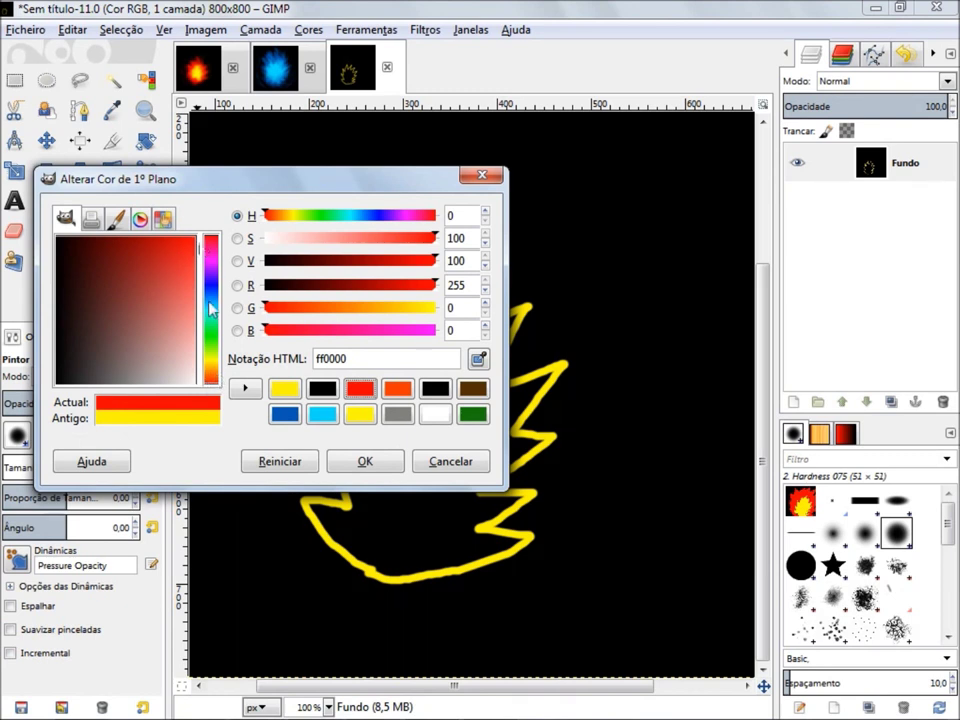
Step: Paint a larger closed red jagged outline encircling the yellow flame
{"action": "left_click", "coordinate": [388, 461]}
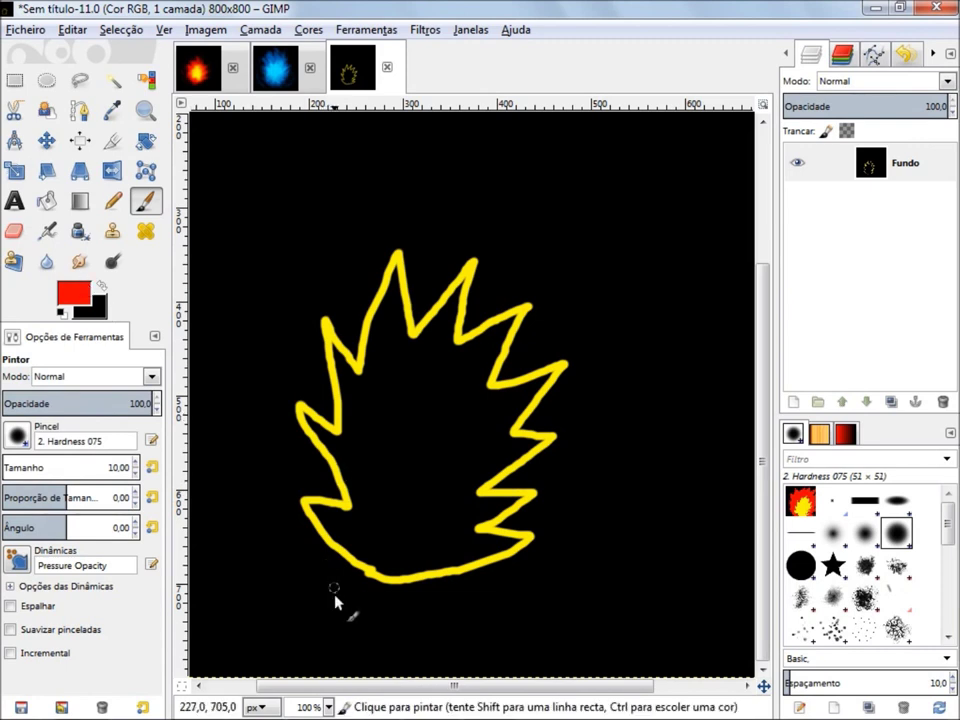
{"action": "mouse_move", "coordinate": [352, 601]}
{"action": "left_mouse_down"}
{"action": "mouse_move", "coordinate": [238, 489]}
{"action": "mouse_move", "coordinate": [270, 454]}
{"action": "mouse_move", "coordinate": [223, 347]}
{"action": "mouse_move", "coordinate": [300, 330]}
{"action": "mouse_move", "coordinate": [298, 250]}
{"action": "mouse_move", "coordinate": [394, 208]}
{"action": "mouse_move", "coordinate": [429, 223]}
{"action": "mouse_move", "coordinate": [538, 197]}
{"action": "mouse_move", "coordinate": [542, 248]}
{"action": "mouse_move", "coordinate": [589, 272]}
{"action": "mouse_move", "coordinate": [570, 311]}
{"action": "mouse_move", "coordinate": [586, 394]}
{"action": "mouse_move", "coordinate": [621, 432]}
{"action": "mouse_move", "coordinate": [632, 468]}
{"action": "mouse_move", "coordinate": [572, 538]}
{"action": "mouse_move", "coordinate": [511, 583]}
{"action": "mouse_move", "coordinate": [520, 592]}
{"action": "mouse_move", "coordinate": [469, 618]}
{"action": "mouse_move", "coordinate": [349, 607]}
{"action": "left_mouse_up"}
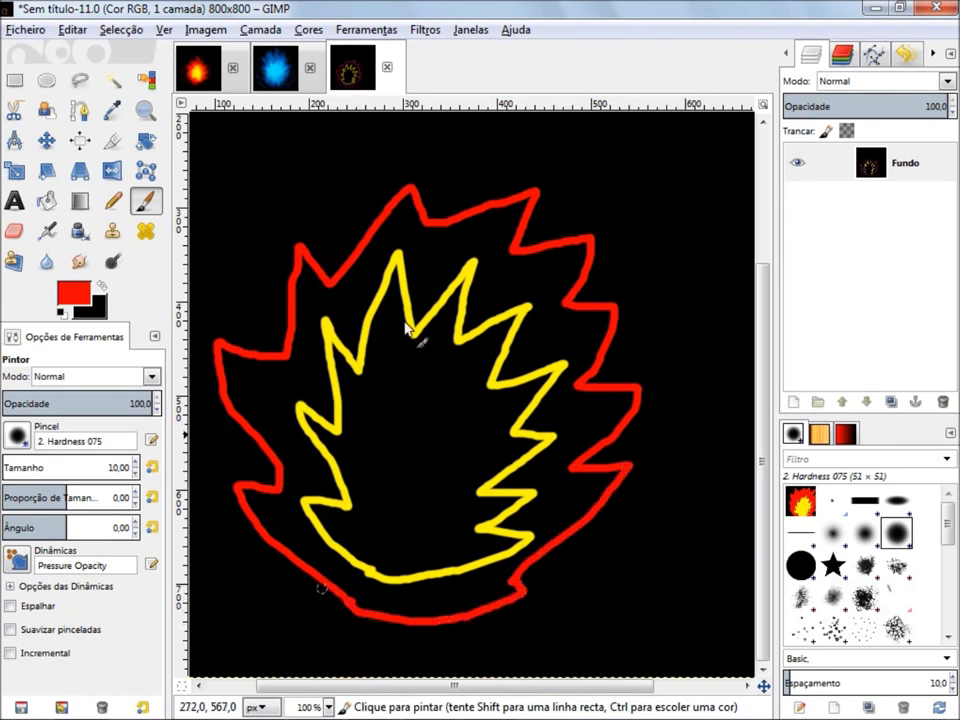
{"action": "left_click", "coordinate": [207, 84]}
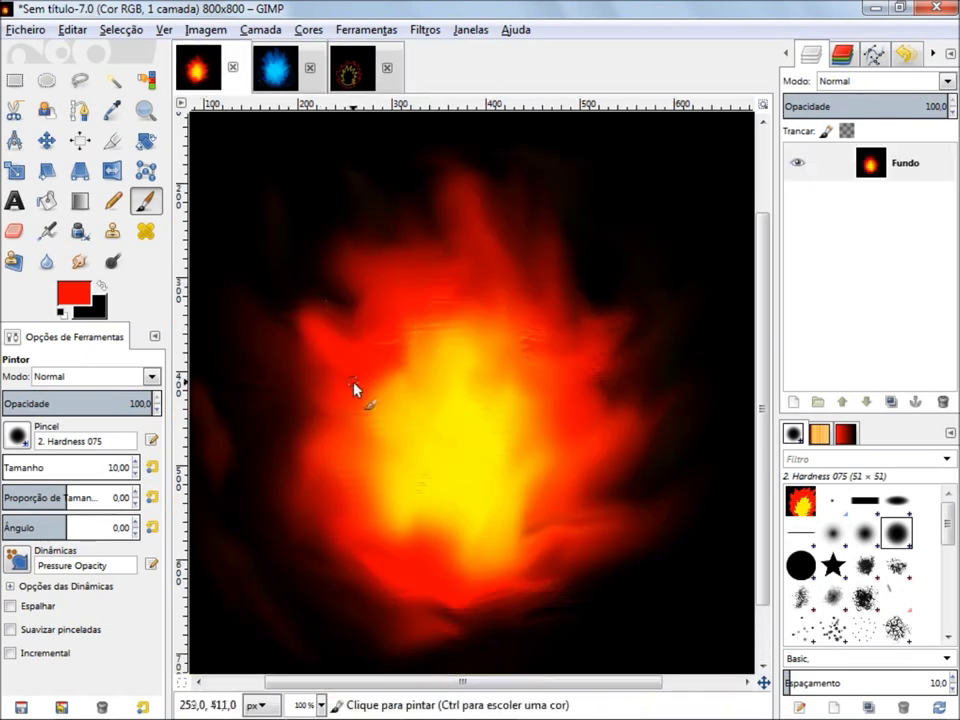
{"action": "left_click", "coordinate": [352, 67]}
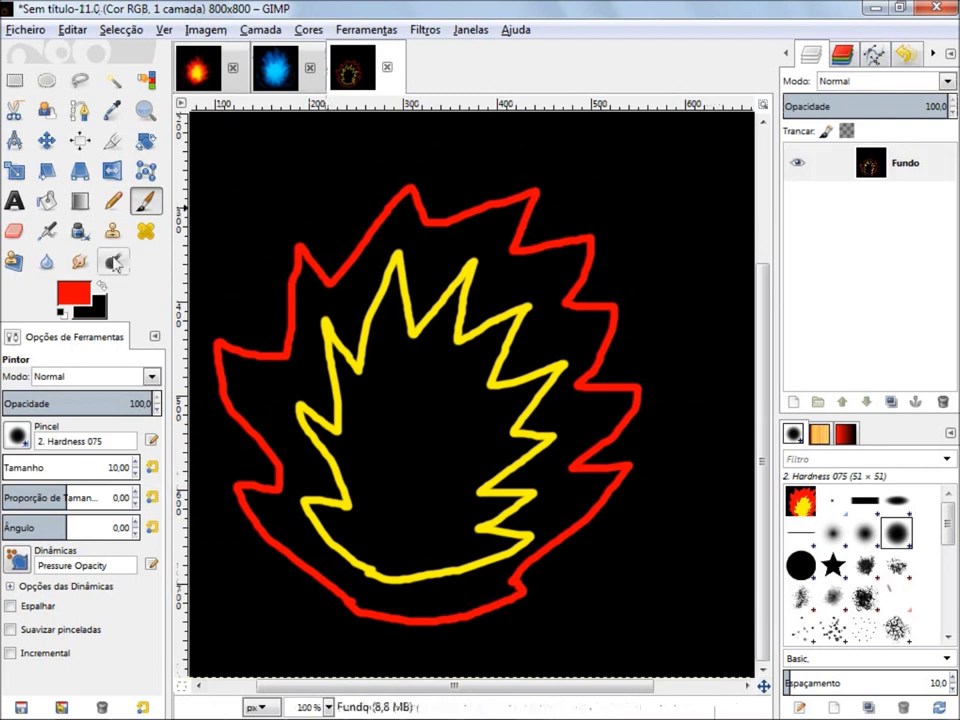
Step: Bucket-fill the band between outlines red and the inner core yellow
{"action": "left_click", "coordinate": [46, 201]}
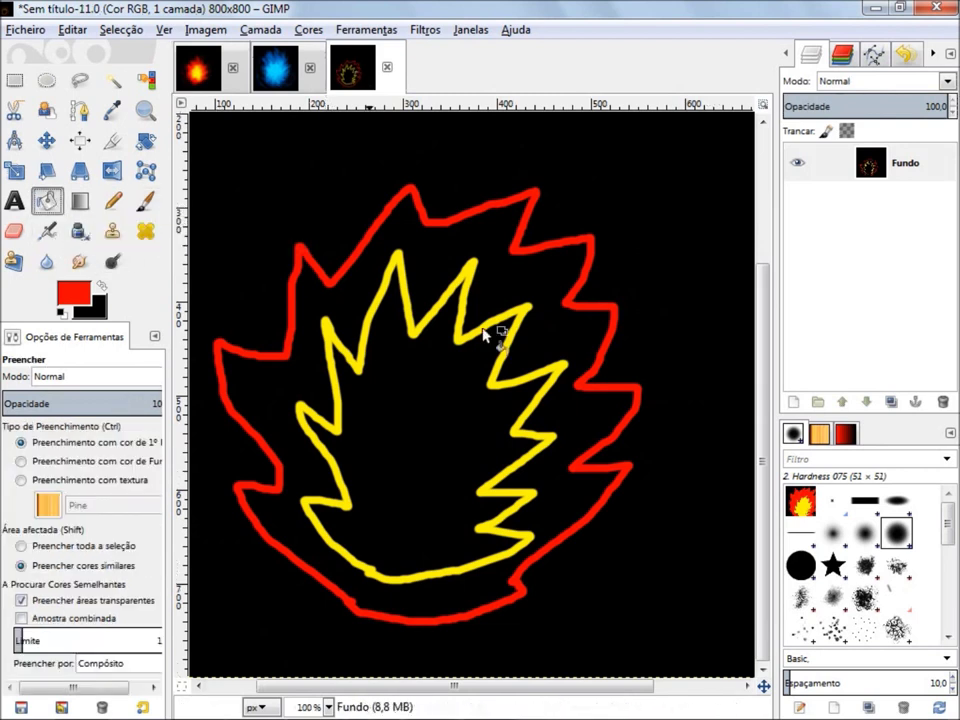
{"action": "left_click", "coordinate": [498, 257]}
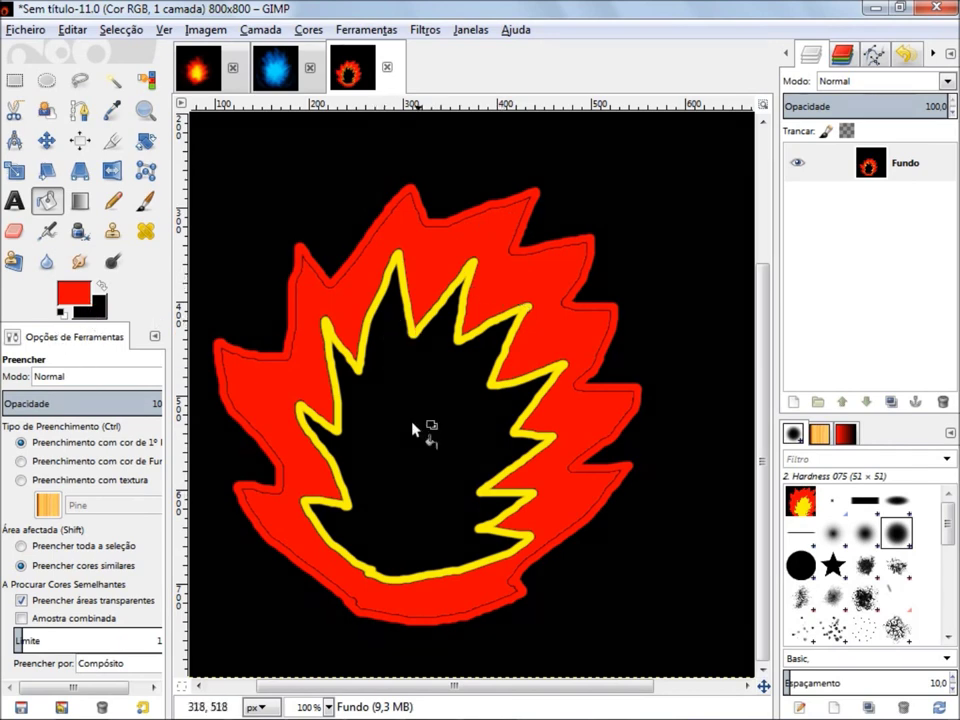
{"action": "left_click", "coordinate": [74, 294]}
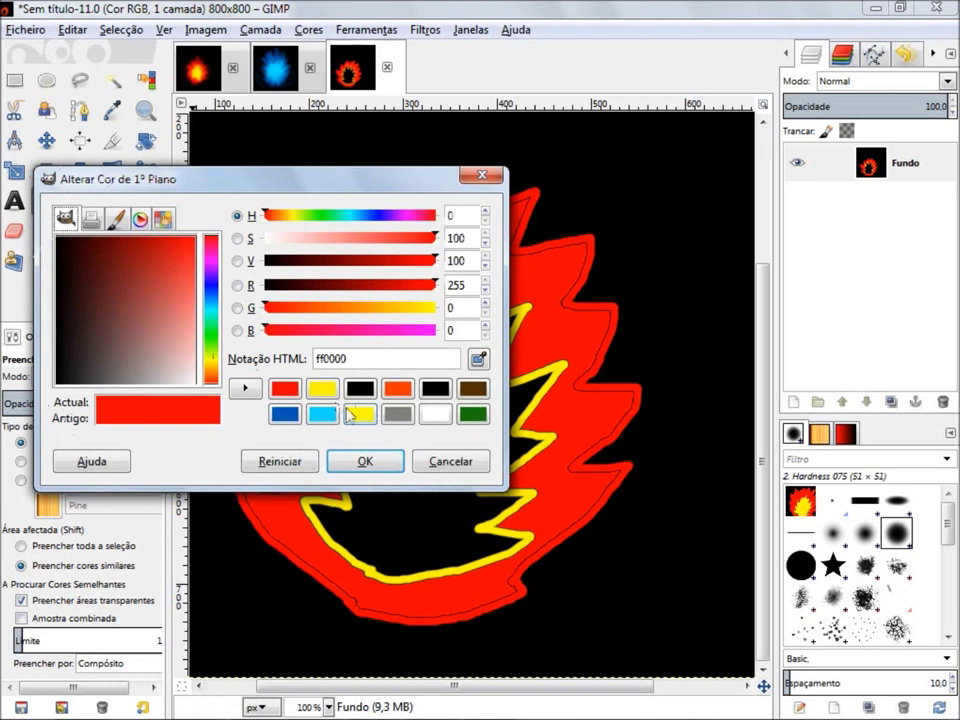
{"action": "left_click", "coordinate": [331, 396]}
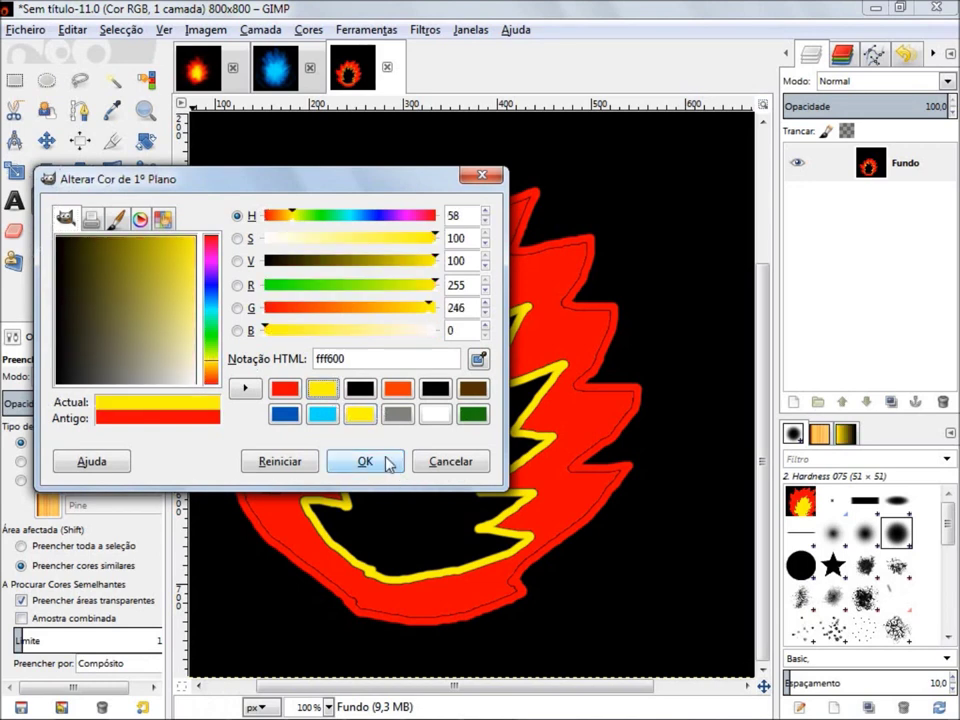
{"action": "left_click", "coordinate": [388, 461]}
{"action": "left_click", "coordinate": [435, 408]}
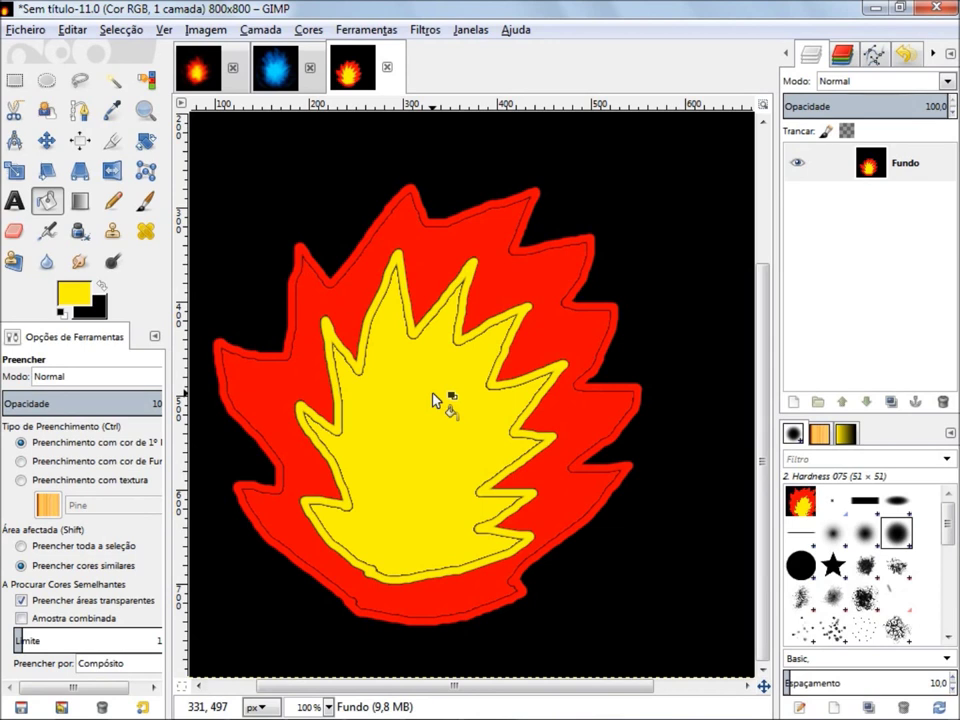
{"action": "left_click", "coordinate": [425, 31]}
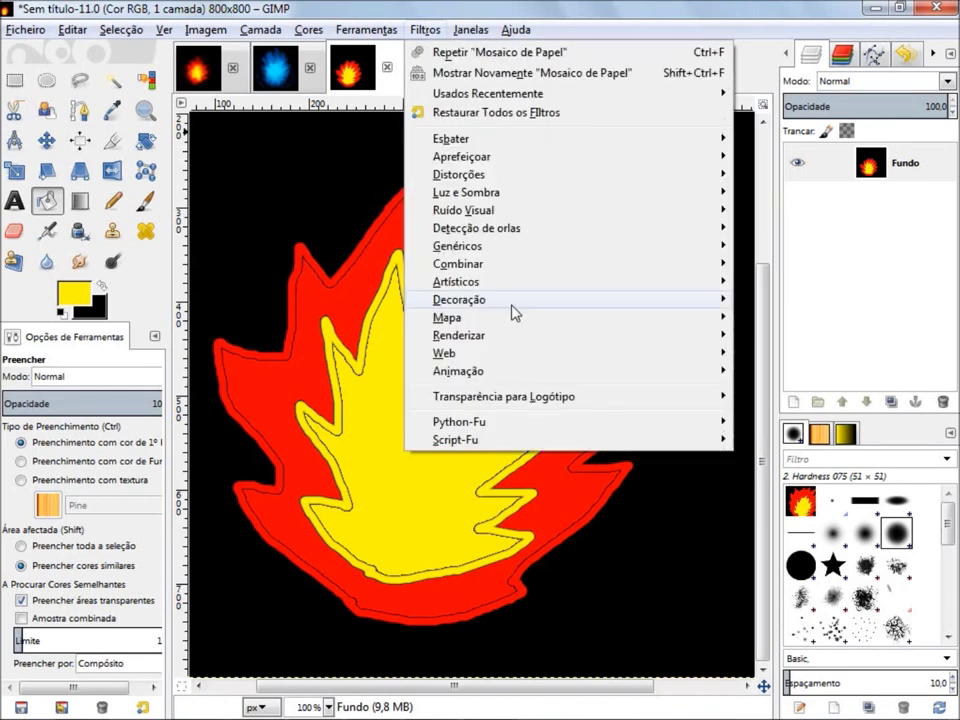
{"action": "mouse_move", "coordinate": [447, 317]}
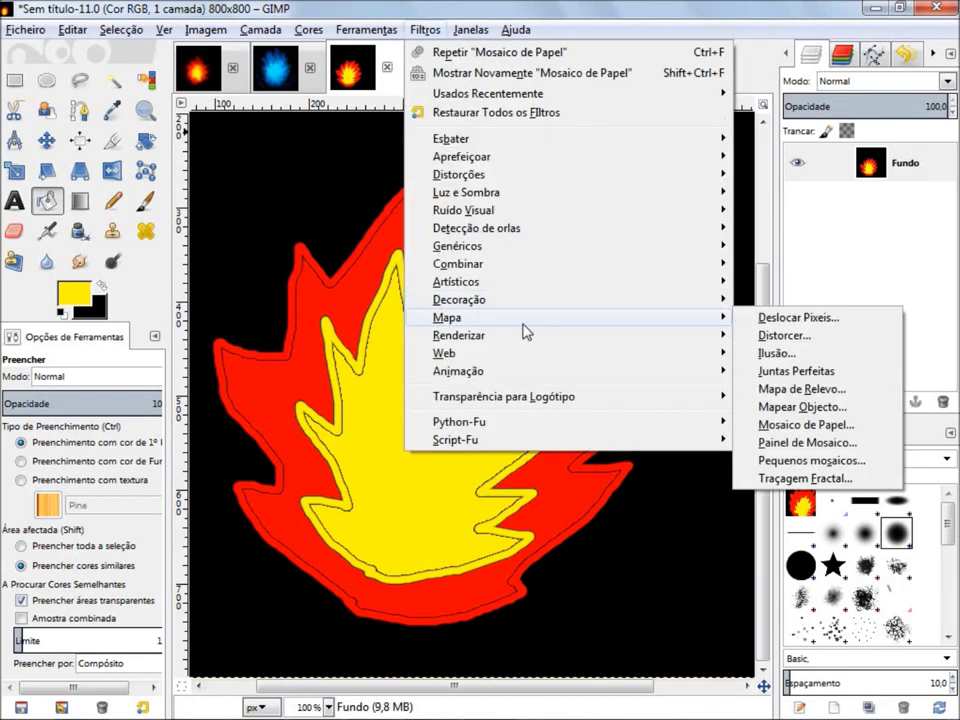
Step: Try Mosaico de Papel with an inverted-image background, then undo the glitched result
{"action": "left_click", "coordinate": [804, 427]}
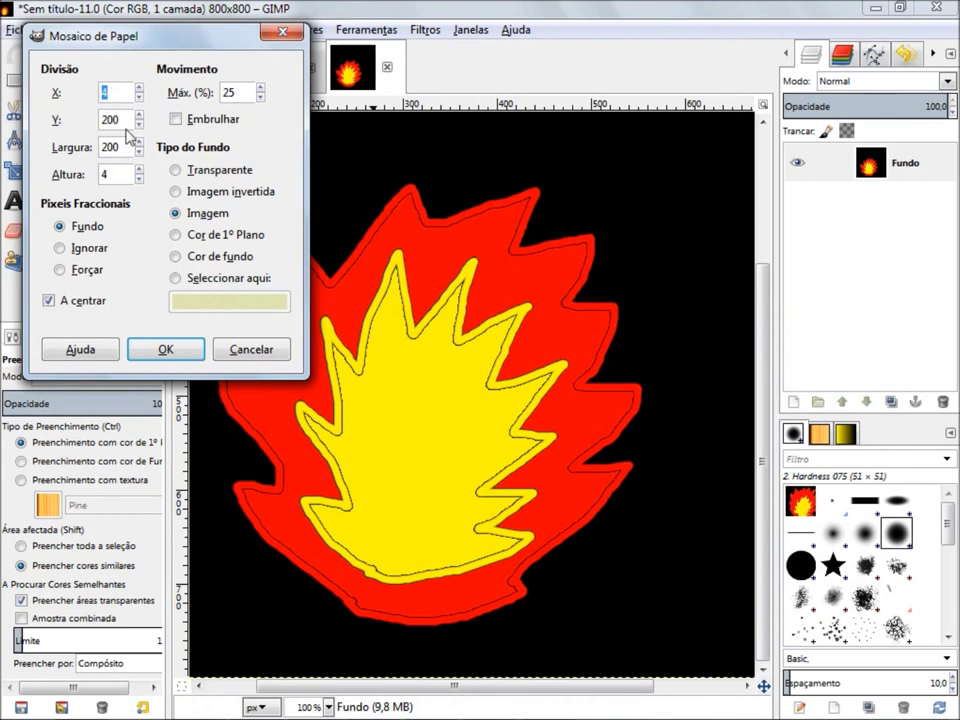
{"action": "double_click", "coordinate": [127, 118]}
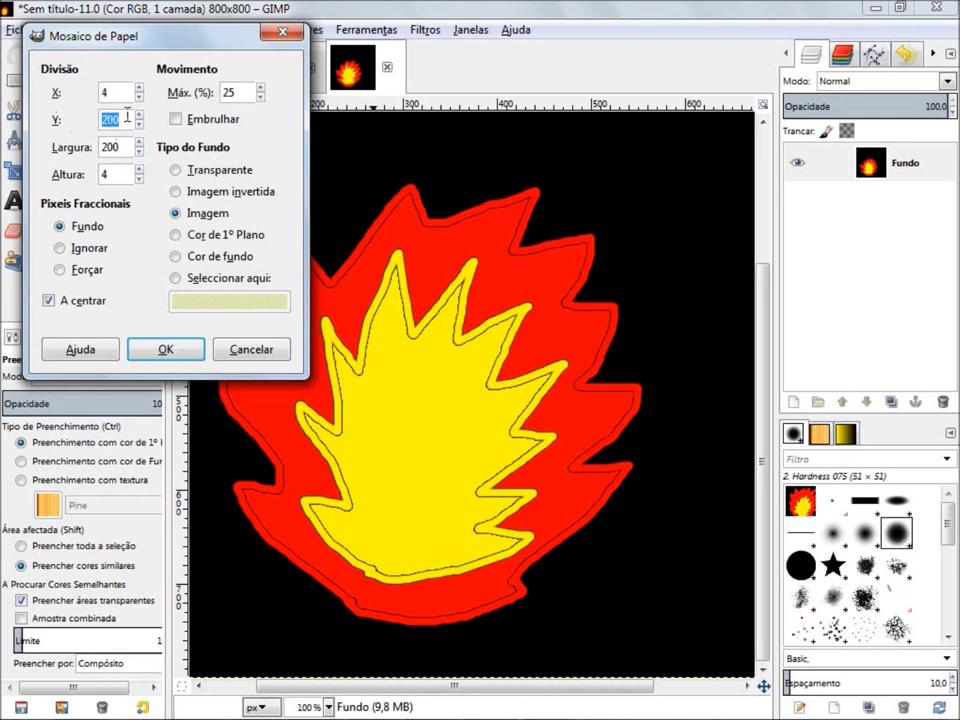
{"action": "double_click", "coordinate": [125, 146]}
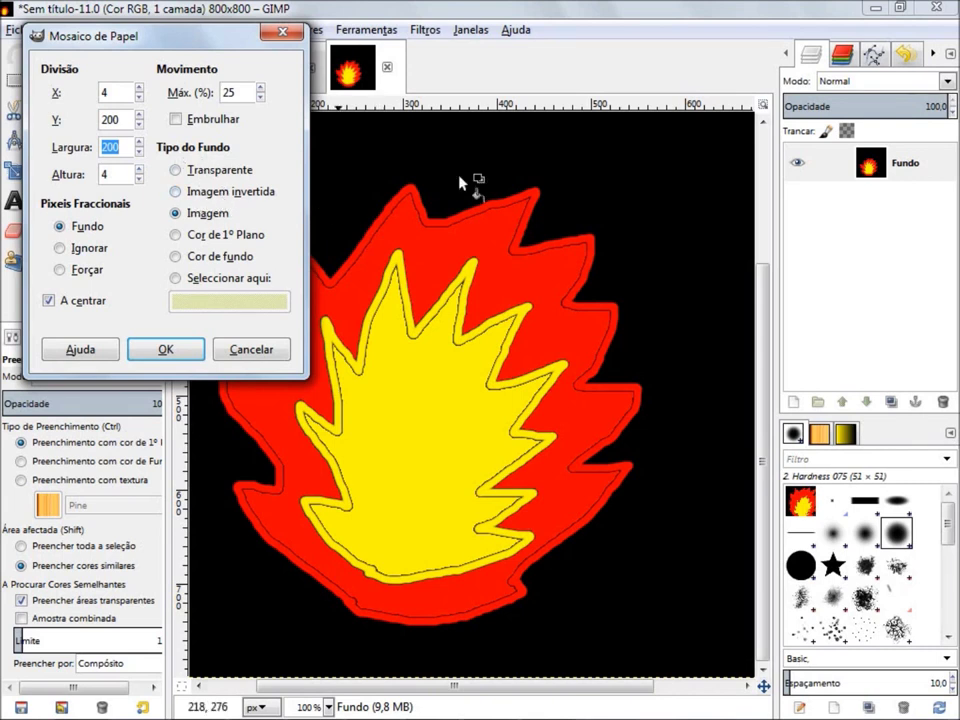
{"action": "left_click", "coordinate": [250, 190]}
{"action": "left_click", "coordinate": [166, 350]}
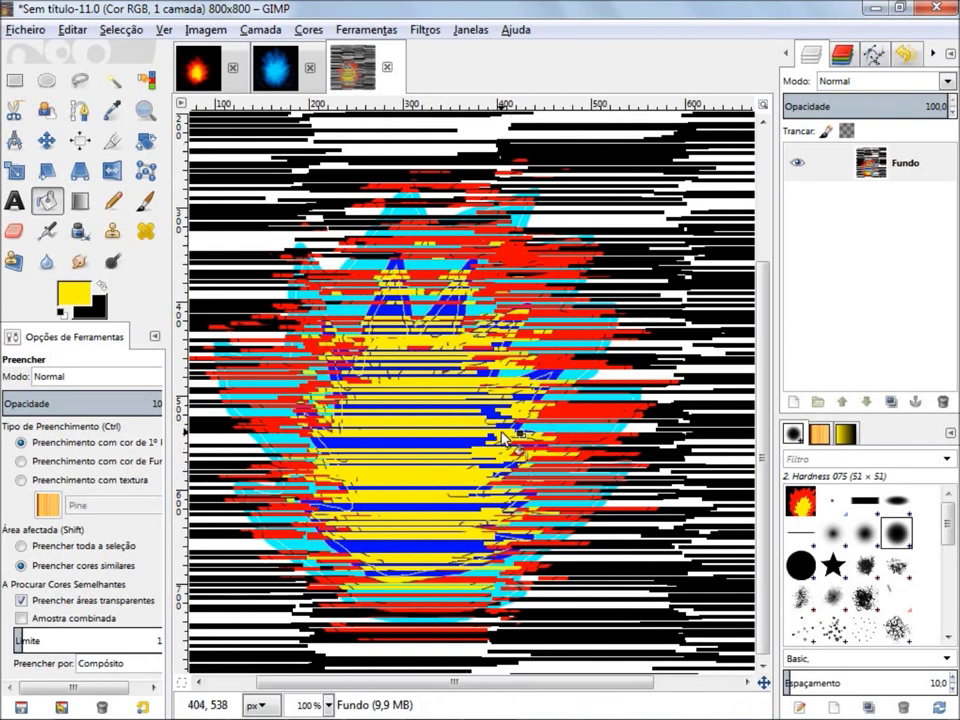
{"action": "key", "text": "ctrl+z"}
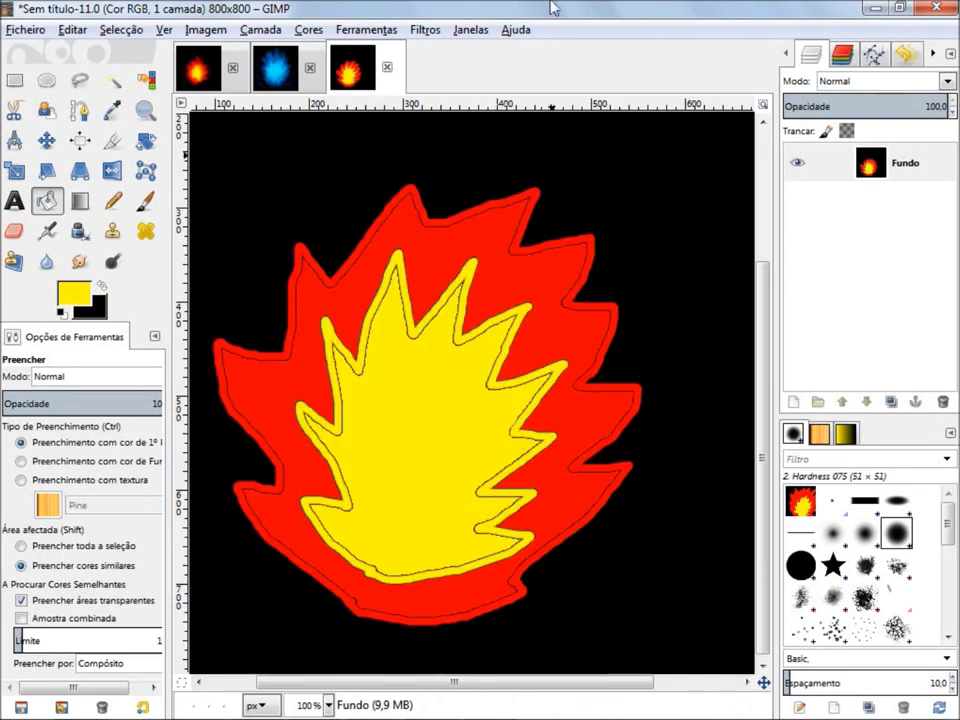
{"action": "left_click", "coordinate": [425, 30]}
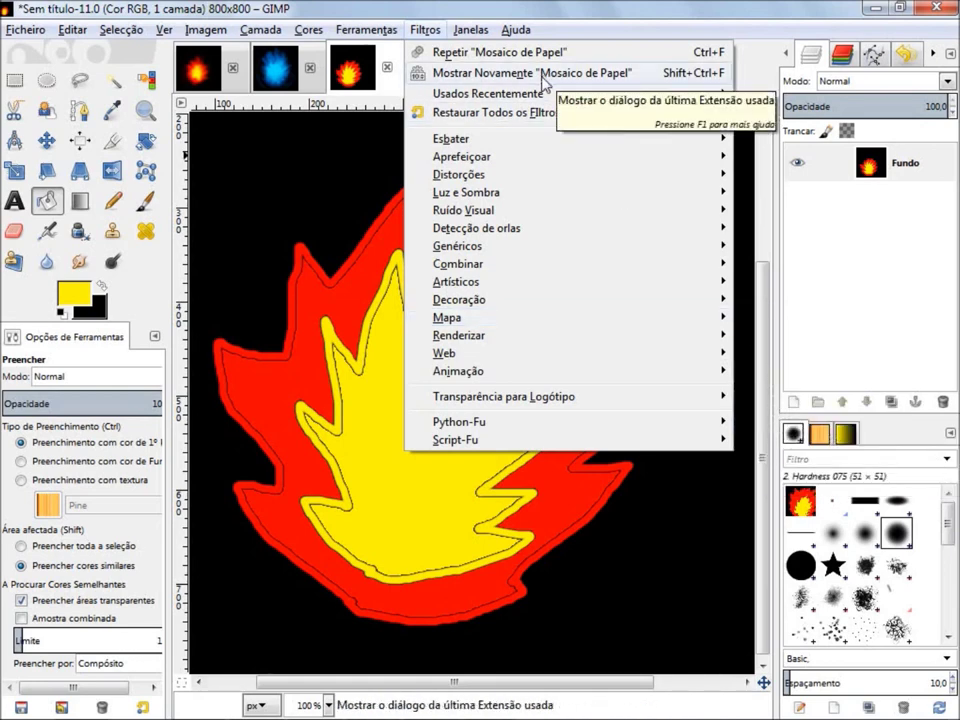
Step: Apply Mosaico de Papel to the flame using the image as tile background
{"action": "key", "text": "Escape"}
{"action": "key", "text": "shift"}
{"action": "key", "text": "ctrl"}
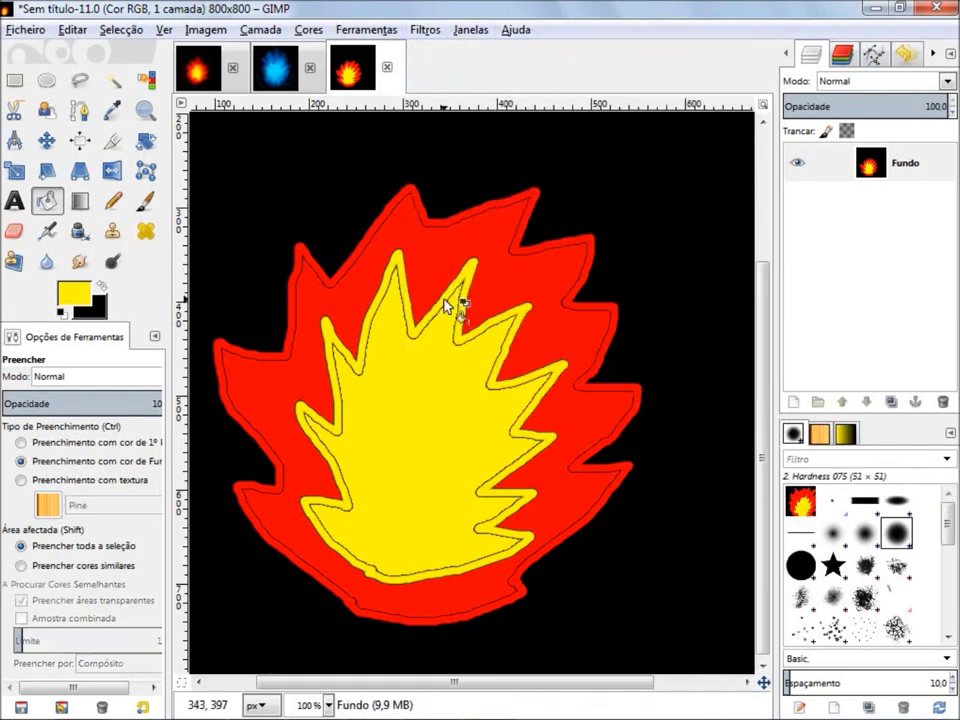
{"action": "key", "text": "ctrl+shift+f"}
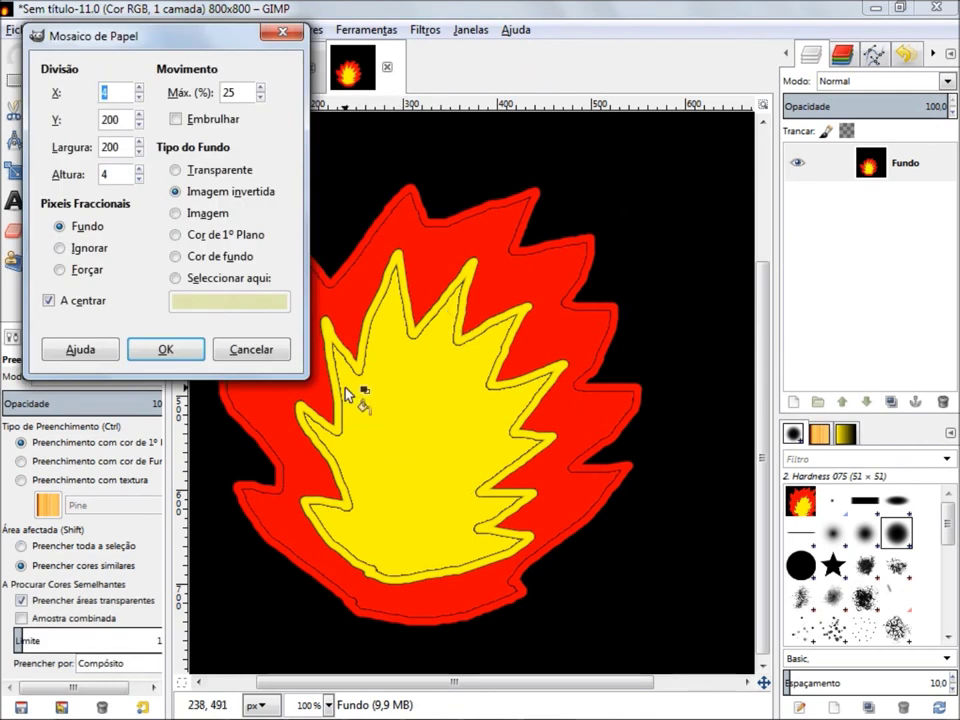
{"action": "left_click", "coordinate": [206, 213]}
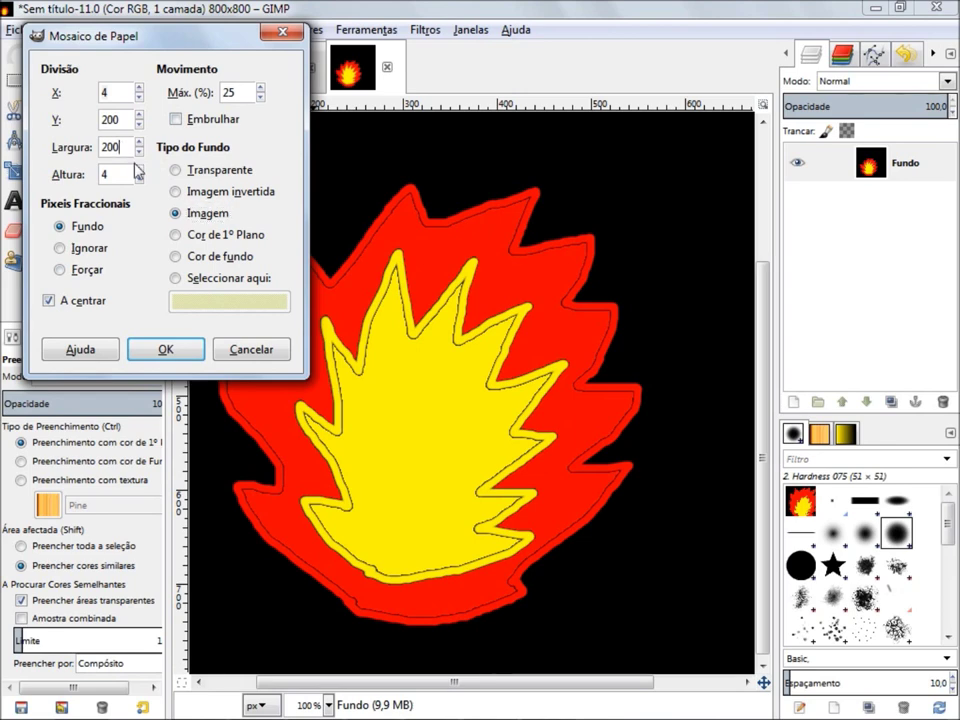
{"action": "left_click", "coordinate": [165, 349]}
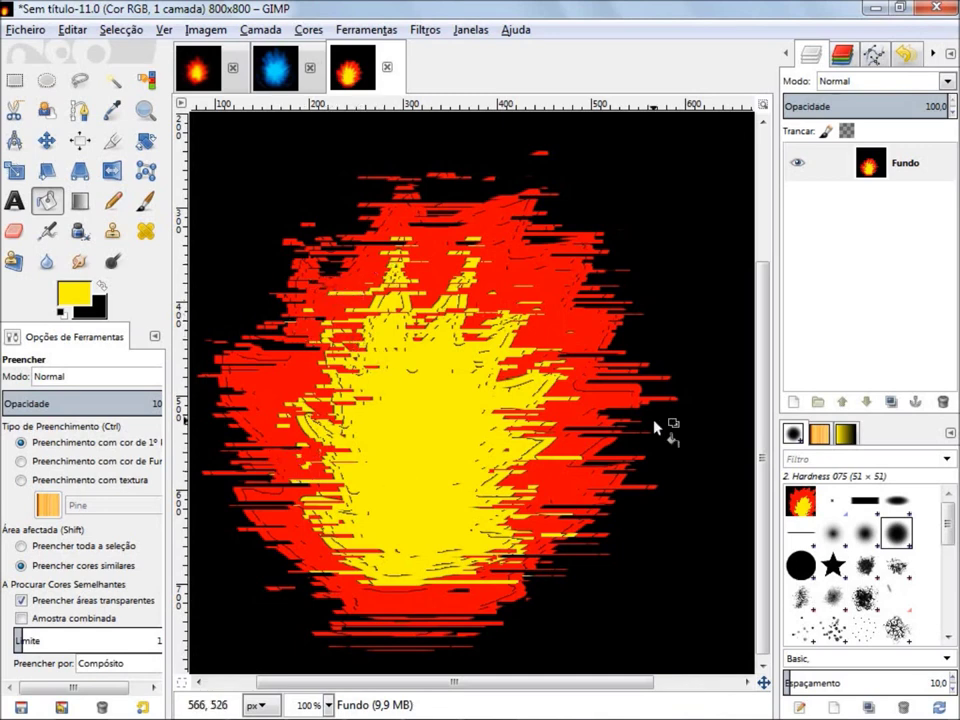
Step: Run Mosaico de Papel a second time for dense horizontal streaks
{"action": "key", "text": "ctrl+shift"}
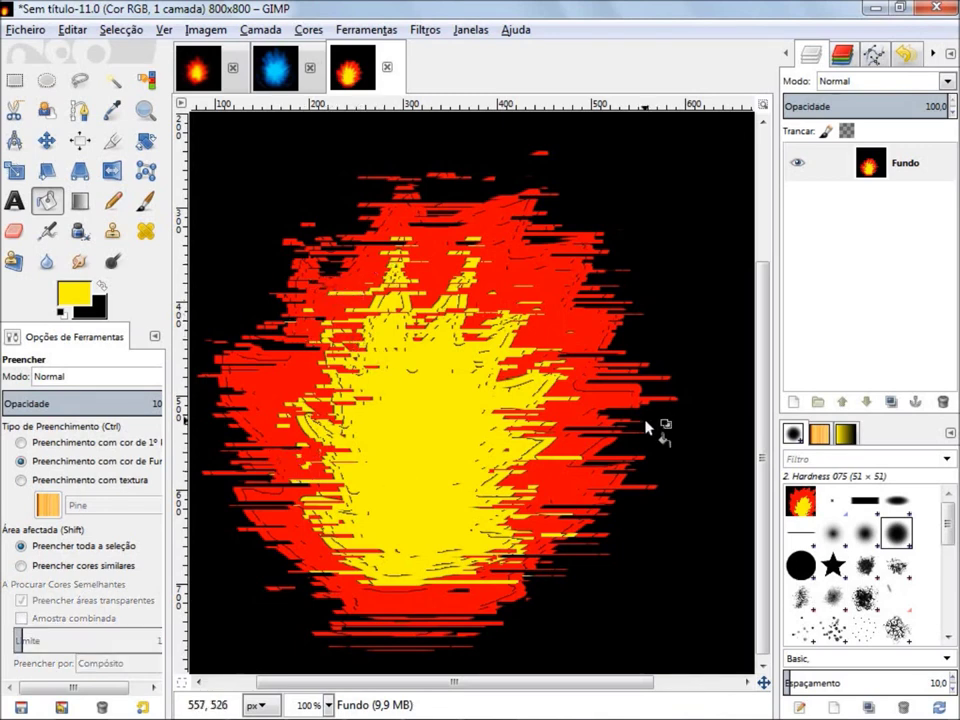
{"action": "key", "text": "ctrl+shift+f"}
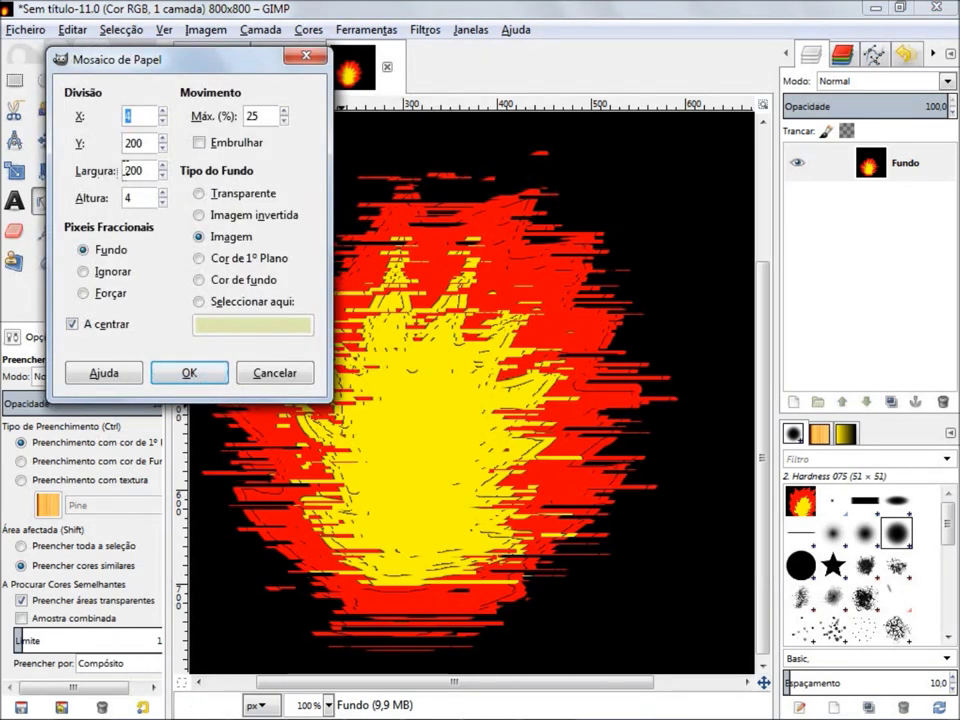
{"action": "left_click", "coordinate": [200, 379]}
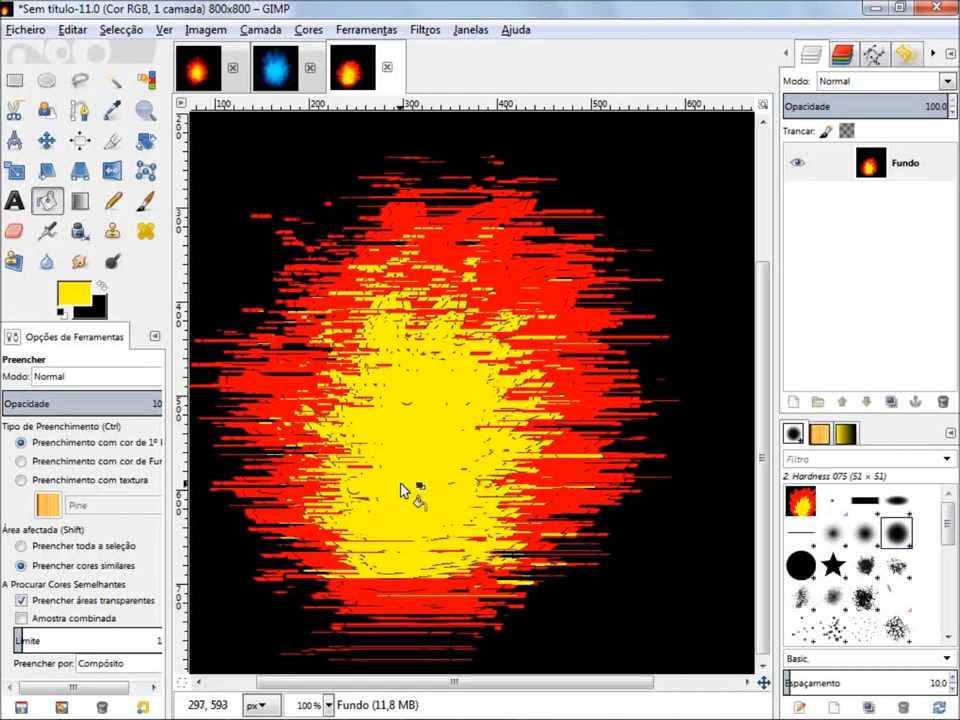
{"action": "left_click", "coordinate": [195, 80]}
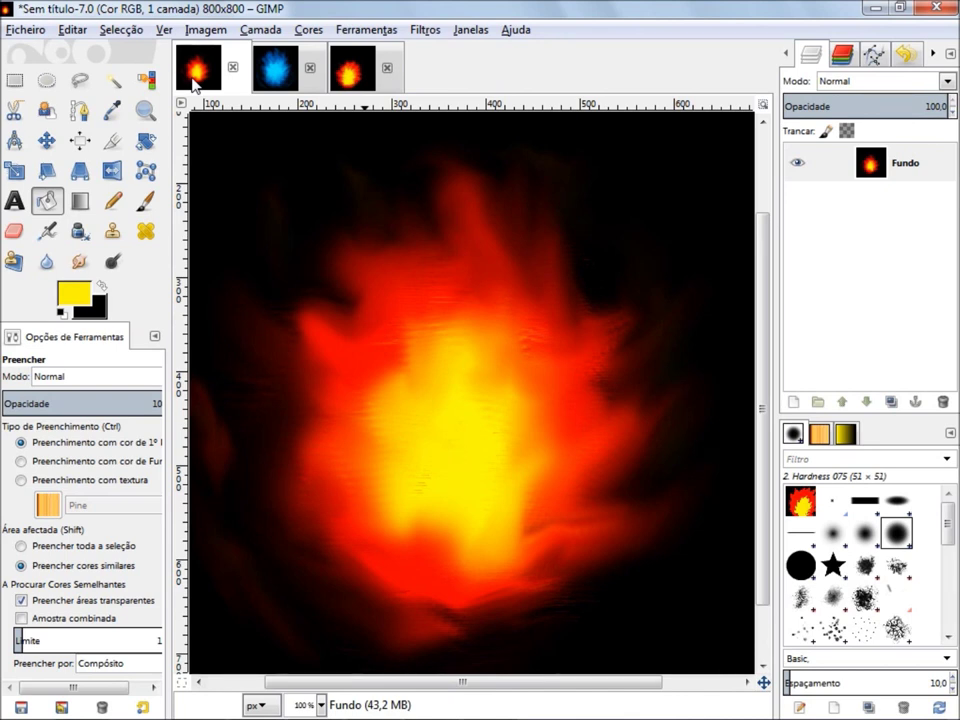
{"action": "left_click", "coordinate": [270, 86]}
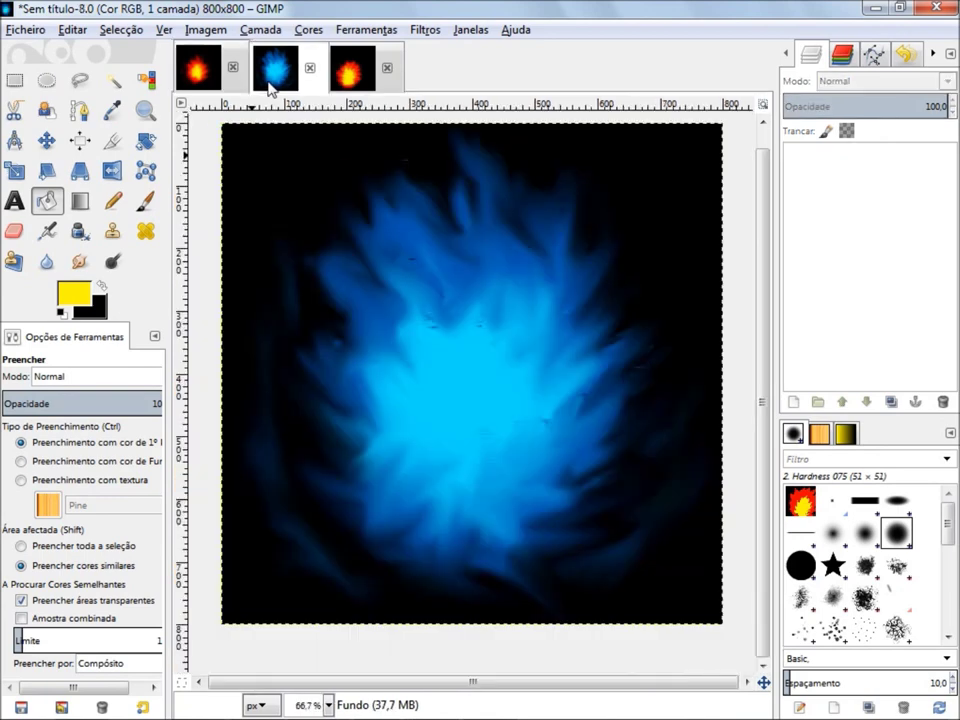
{"action": "left_click", "coordinate": [345, 82]}
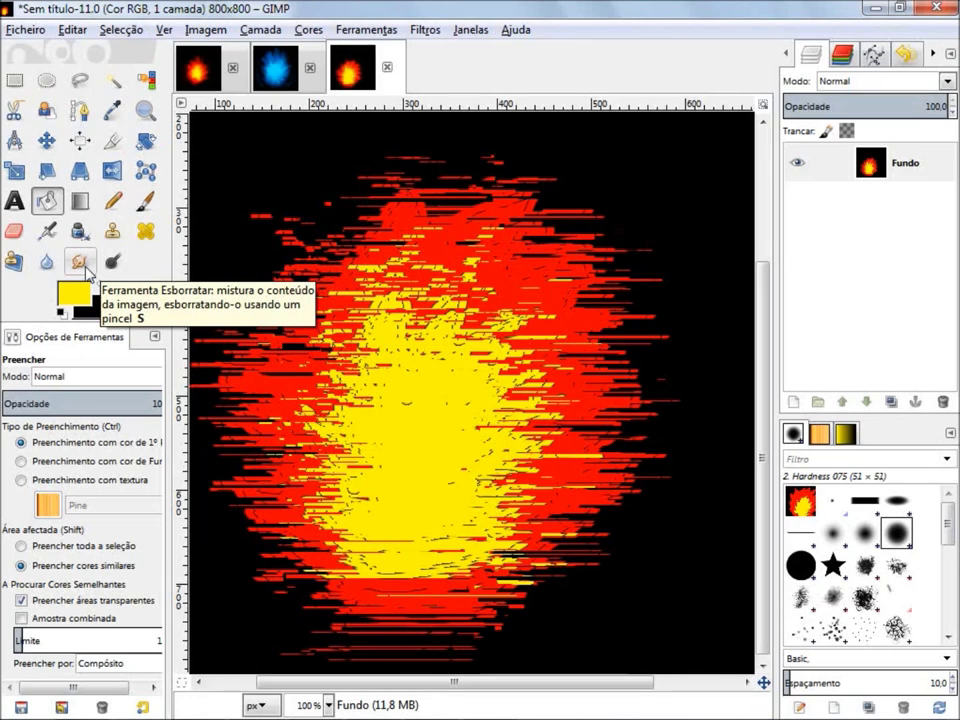
Step: Select the Esborratar (Smudge) tool with brush size 50
{"action": "left_click", "coordinate": [80, 262]}
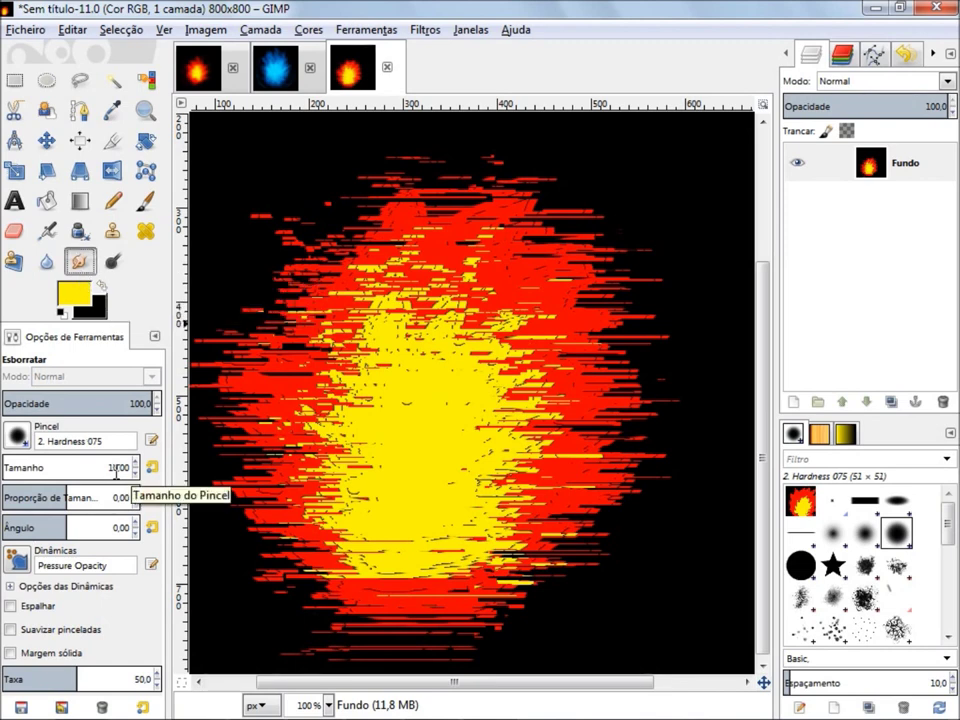
{"action": "left_click", "coordinate": [14, 440]}
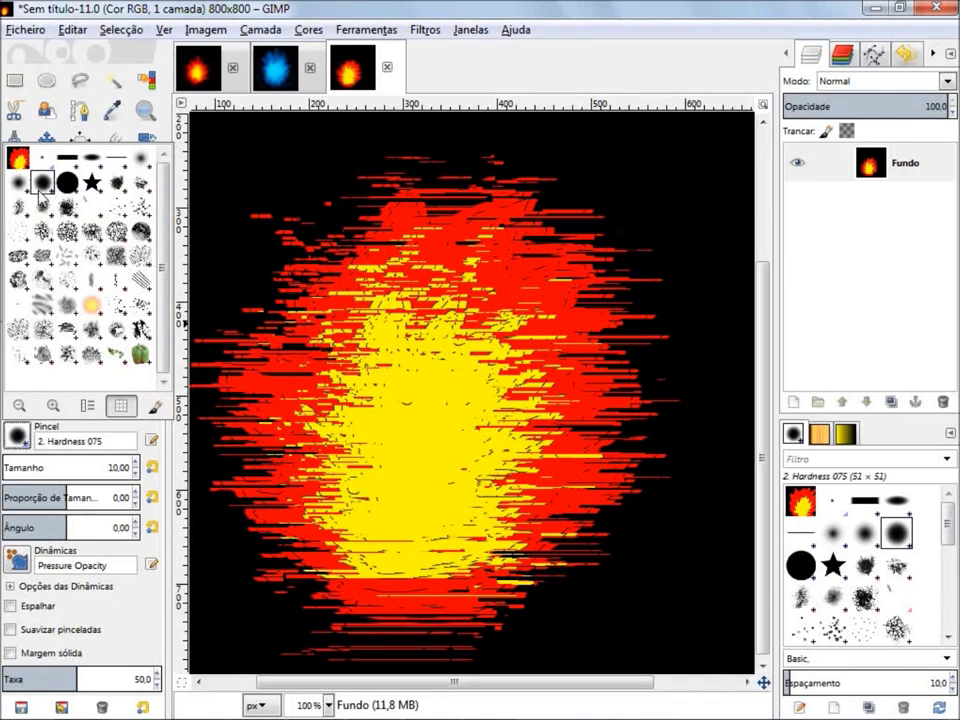
{"action": "left_click", "coordinate": [160, 462]}
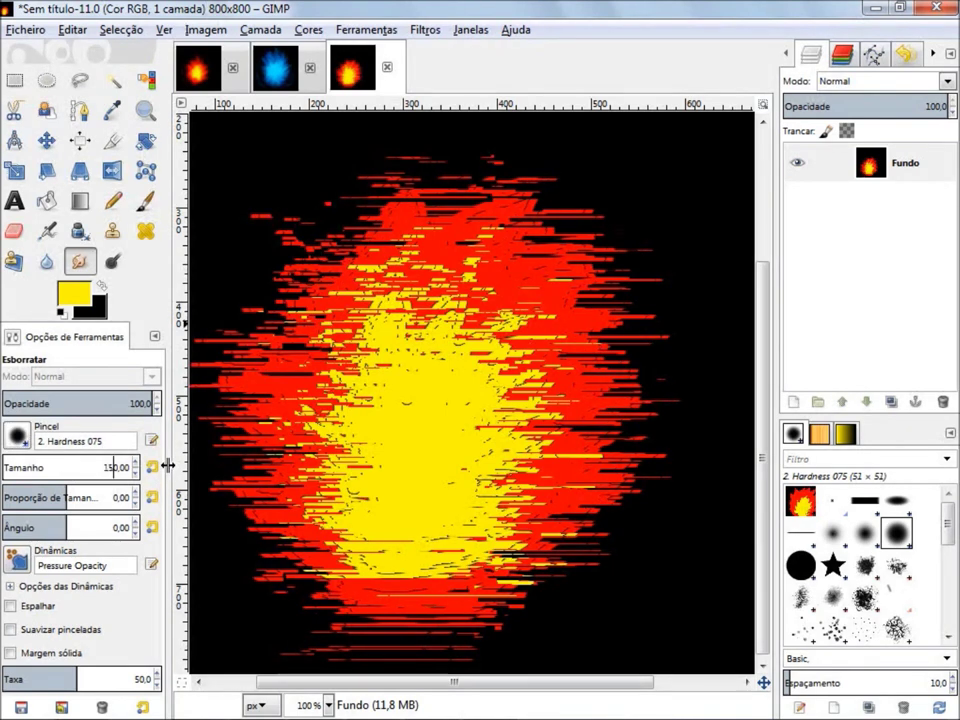
{"action": "key", "text": "ctrl+a"}
{"action": "type", "text": "50"}
{"action": "key", "text": "Return"}
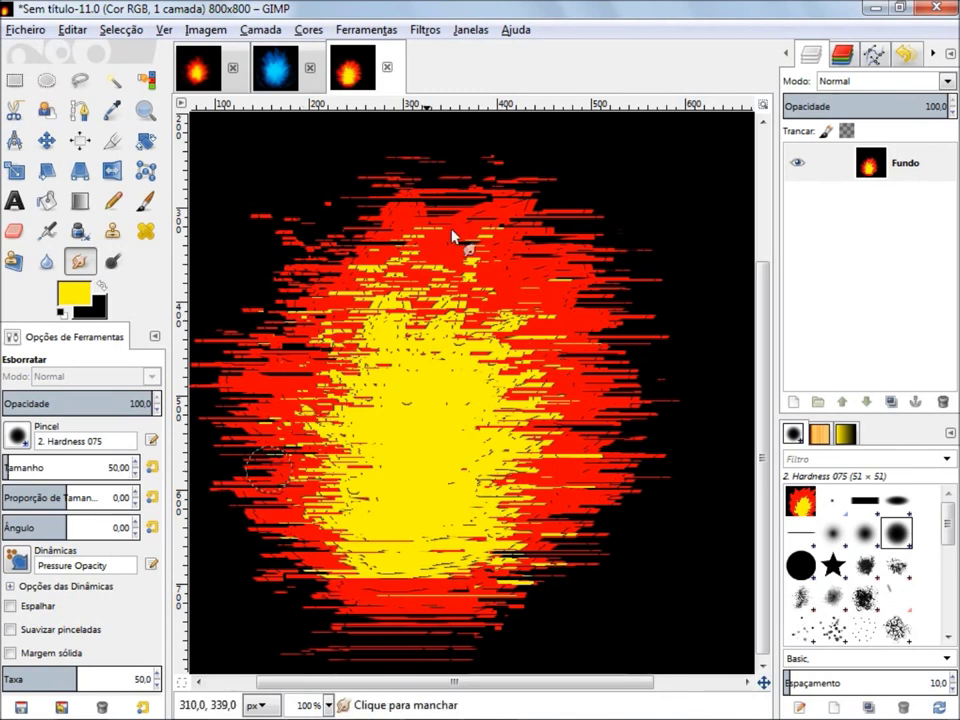
Step: Try diagonal smudge streaks across the lower fire, then undo them
{"action": "mouse_move", "coordinate": [275, 530]}
{"action": "left_mouse_down"}
{"action": "mouse_move", "coordinate": [354, 456]}
{"action": "mouse_move", "coordinate": [551, 429]}
{"action": "mouse_move", "coordinate": [521, 446]}
{"action": "left_mouse_up"}
{"action": "mouse_move", "coordinate": [295, 530]}
{"action": "left_mouse_down"}
{"action": "mouse_move", "coordinate": [574, 506]}
{"action": "mouse_move", "coordinate": [514, 514]}
{"action": "mouse_move", "coordinate": [649, 411]}
{"action": "left_mouse_up"}
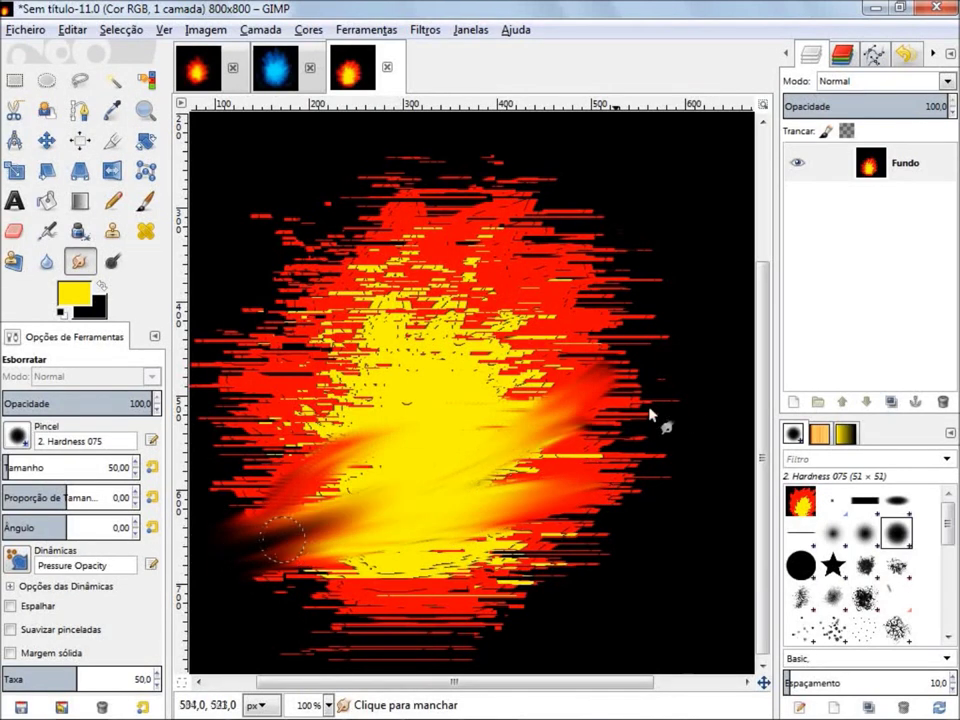
{"action": "key", "text": "ctrl+z"}
{"action": "key", "text": "ctrl+z"}
{"action": "key", "text": "ctrl+z"}
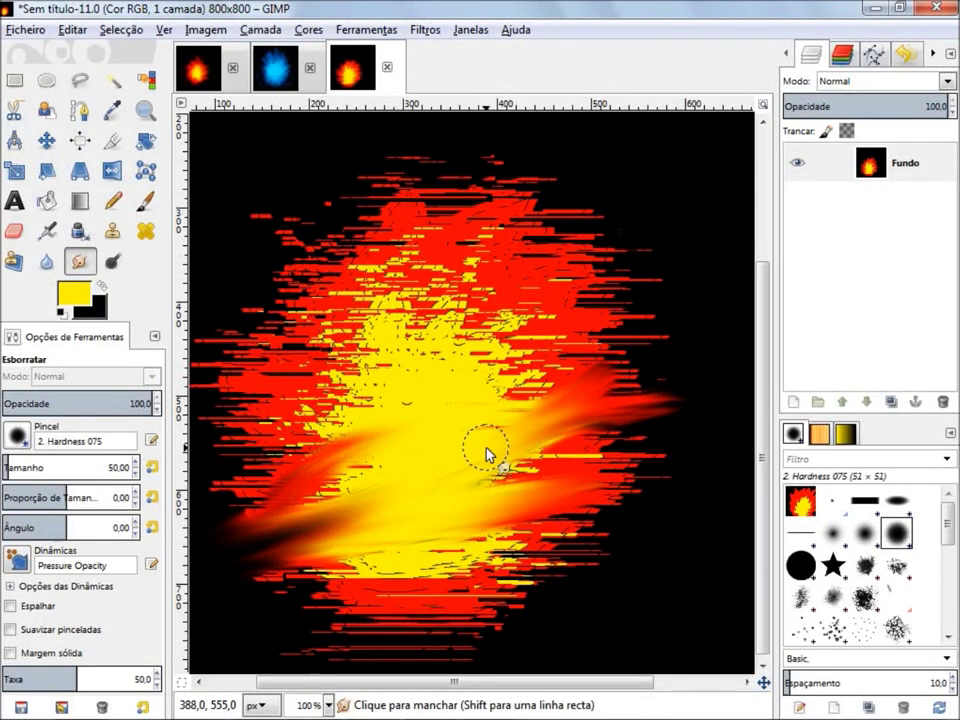
{"action": "key", "text": "ctrl+z"}
{"action": "key", "text": "ctrl+z"}
{"action": "key", "text": "ctrl+z"}
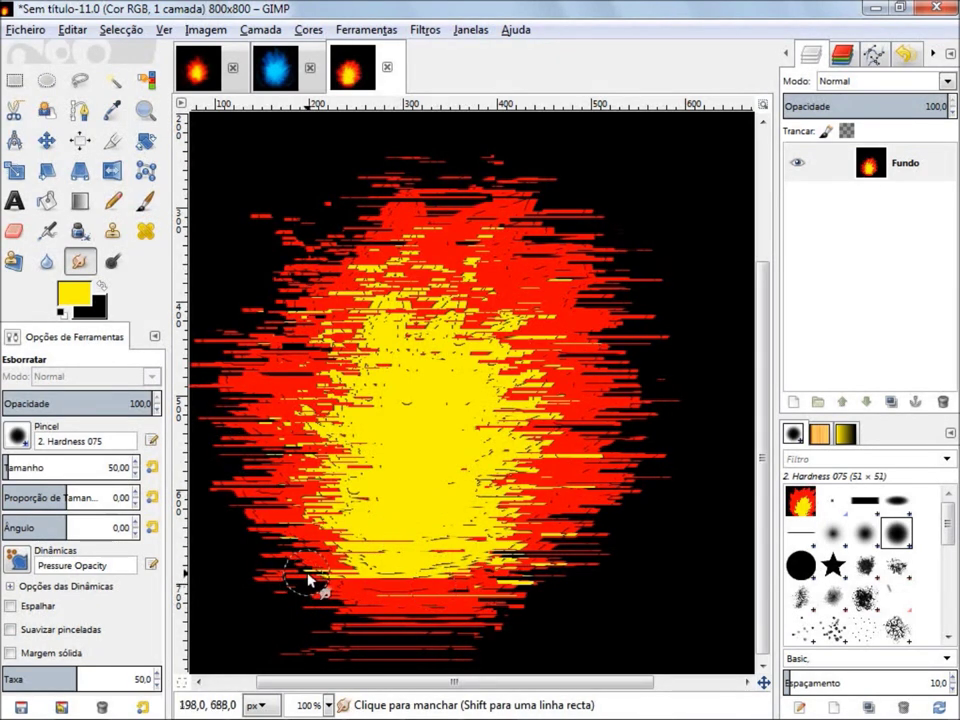
{"action": "left_click", "coordinate": [195, 72]}
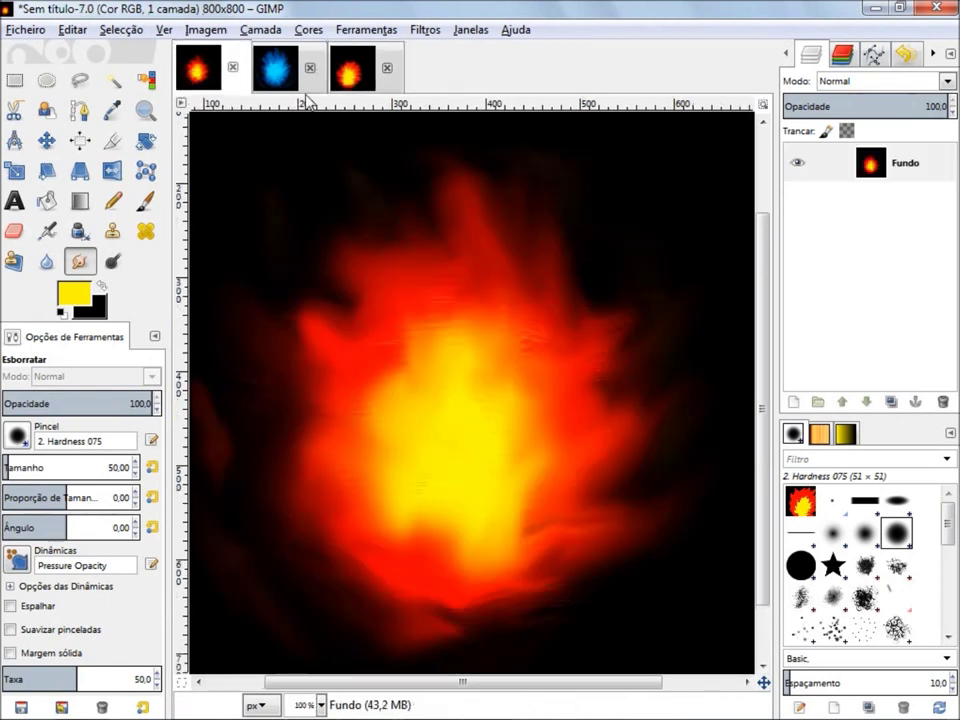
{"action": "left_click", "coordinate": [365, 66]}
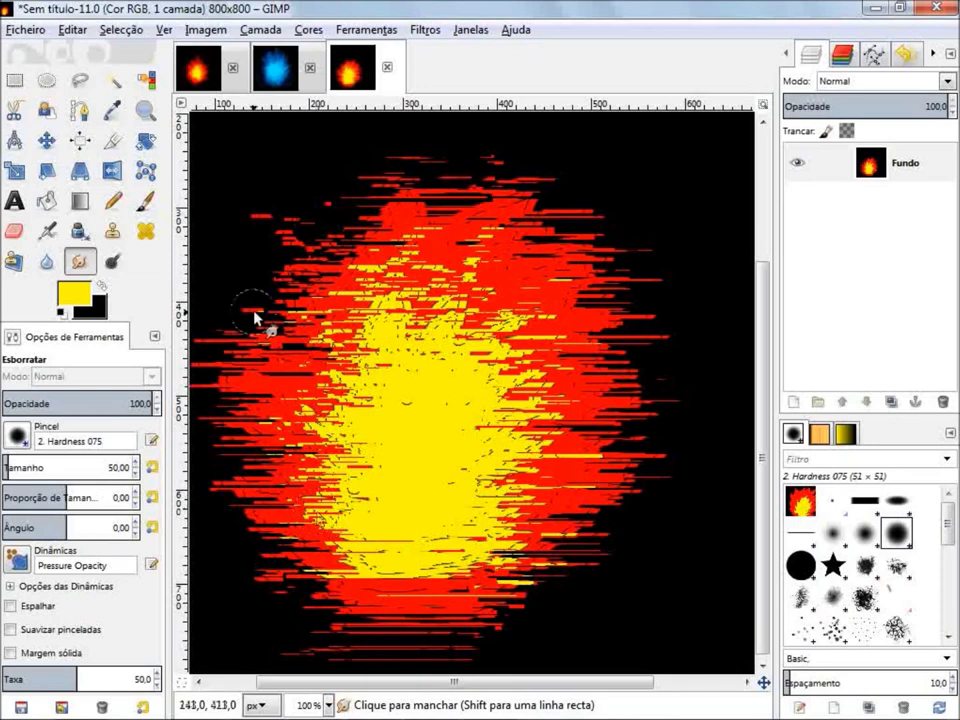
Step: Smudge the flame's upper streaks and left and right edges upward into tongues
{"action": "left_click_drag", "start_coordinate": [253, 279], "coordinate": [306, 311]}
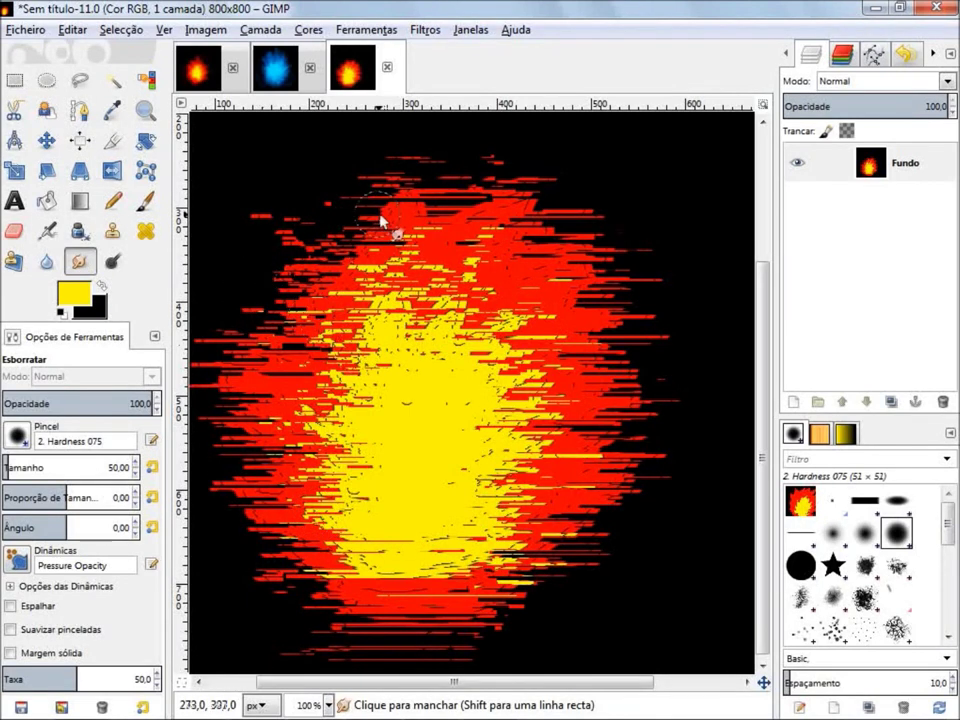
{"action": "mouse_move", "coordinate": [503, 208]}
{"action": "left_mouse_down"}
{"action": "mouse_move", "coordinate": [499, 279]}
{"action": "mouse_move", "coordinate": [521, 240]}
{"action": "left_mouse_up"}
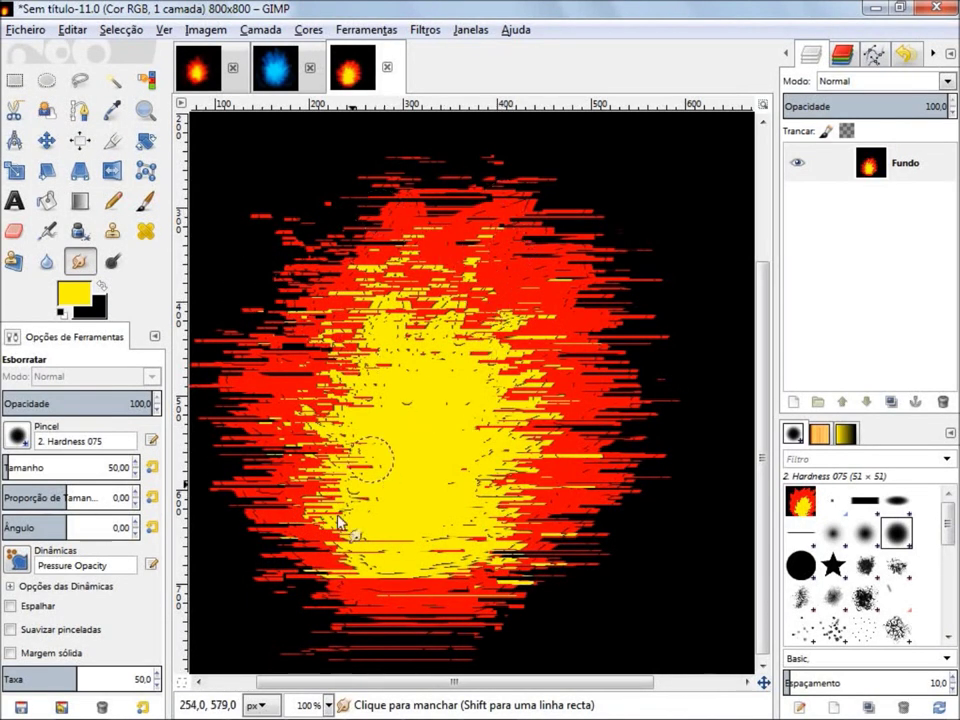
{"action": "mouse_move", "coordinate": [343, 639]}
{"action": "left_mouse_down"}
{"action": "mouse_move", "coordinate": [235, 487]}
{"action": "mouse_move", "coordinate": [281, 497]}
{"action": "mouse_move", "coordinate": [222, 377]}
{"action": "left_mouse_up"}
{"action": "mouse_move", "coordinate": [293, 398]}
{"action": "left_mouse_down"}
{"action": "mouse_move", "coordinate": [279, 306]}
{"action": "mouse_move", "coordinate": [285, 274]}
{"action": "mouse_move", "coordinate": [343, 306]}
{"action": "mouse_move", "coordinate": [360, 222]}
{"action": "mouse_move", "coordinate": [386, 182]}
{"action": "mouse_move", "coordinate": [411, 219]}
{"action": "mouse_move", "coordinate": [516, 165]}
{"action": "mouse_move", "coordinate": [500, 262]}
{"action": "mouse_move", "coordinate": [572, 248]}
{"action": "left_mouse_up"}
{"action": "mouse_move", "coordinate": [559, 335]}
{"action": "left_mouse_down"}
{"action": "mouse_move", "coordinate": [611, 364]}
{"action": "mouse_move", "coordinate": [596, 446]}
{"action": "mouse_move", "coordinate": [628, 446]}
{"action": "mouse_move", "coordinate": [582, 513]}
{"action": "mouse_move", "coordinate": [478, 615]}
{"action": "mouse_move", "coordinate": [349, 626]}
{"action": "mouse_move", "coordinate": [326, 600]}
{"action": "left_mouse_up"}
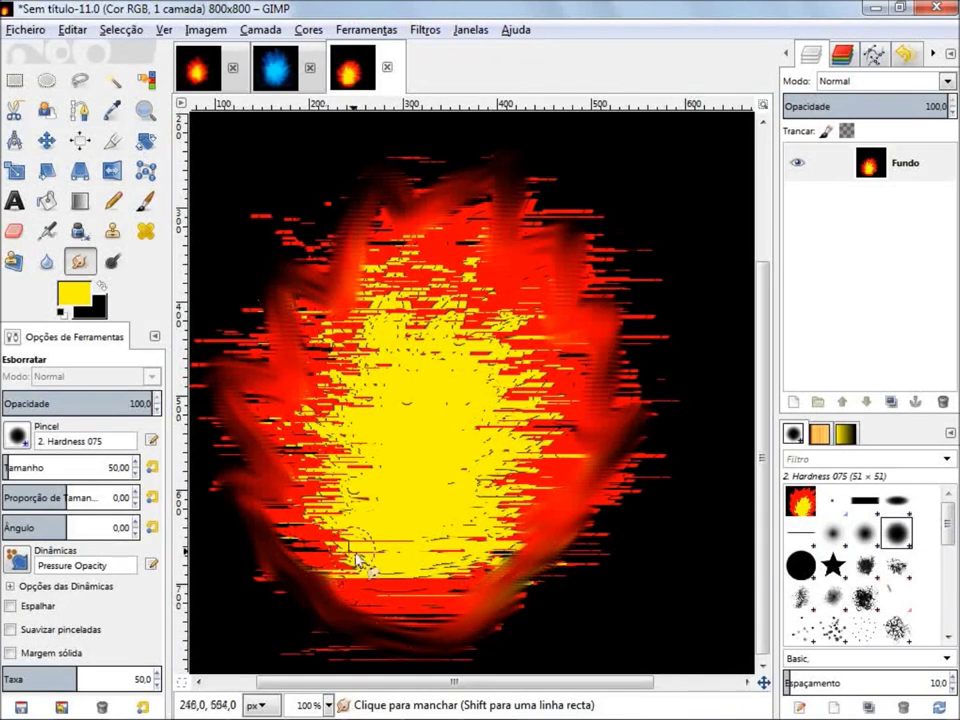
{"action": "mouse_move", "coordinate": [345, 546]}
{"action": "left_mouse_down"}
{"action": "mouse_move", "coordinate": [352, 488]}
{"action": "mouse_move", "coordinate": [330, 350]}
{"action": "mouse_move", "coordinate": [372, 385]}
{"action": "mouse_move", "coordinate": [427, 331]}
{"action": "mouse_move", "coordinate": [456, 385]}
{"action": "mouse_move", "coordinate": [551, 370]}
{"action": "mouse_move", "coordinate": [565, 436]}
{"action": "mouse_move", "coordinate": [456, 574]}
{"action": "mouse_move", "coordinate": [549, 583]}
{"action": "mouse_move", "coordinate": [619, 501]}
{"action": "mouse_move", "coordinate": [624, 514]}
{"action": "mouse_move", "coordinate": [622, 476]}
{"action": "left_mouse_up"}
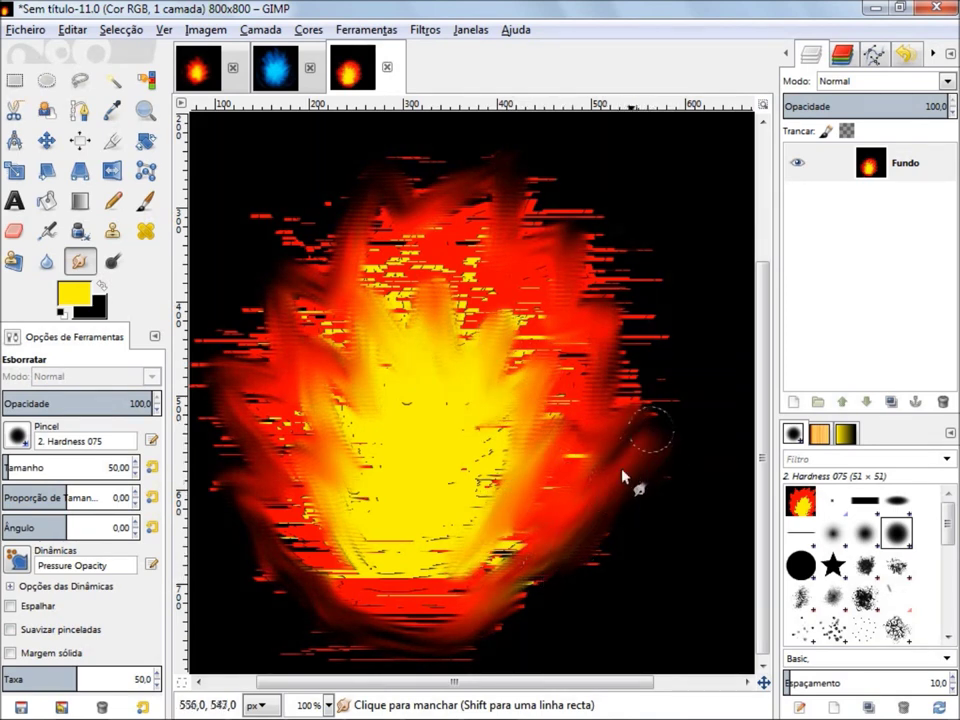
{"action": "mouse_move", "coordinate": [618, 410]}
{"action": "left_mouse_down"}
{"action": "mouse_move", "coordinate": [634, 347]}
{"action": "mouse_move", "coordinate": [615, 369]}
{"action": "mouse_move", "coordinate": [606, 341]}
{"action": "mouse_move", "coordinate": [566, 333]}
{"action": "mouse_move", "coordinate": [551, 289]}
{"action": "mouse_move", "coordinate": [510, 279]}
{"action": "mouse_move", "coordinate": [504, 266]}
{"action": "mouse_move", "coordinate": [451, 259]}
{"action": "mouse_move", "coordinate": [429, 272]}
{"action": "mouse_move", "coordinate": [373, 207]}
{"action": "mouse_move", "coordinate": [345, 224]}
{"action": "mouse_move", "coordinate": [317, 306]}
{"action": "mouse_move", "coordinate": [281, 231]}
{"action": "mouse_move", "coordinate": [266, 444]}
{"action": "mouse_move", "coordinate": [358, 491]}
{"action": "mouse_move", "coordinate": [317, 370]}
{"action": "left_mouse_up"}
{"action": "mouse_move", "coordinate": [358, 535]}
{"action": "left_mouse_down"}
{"action": "mouse_move", "coordinate": [343, 574]}
{"action": "mouse_move", "coordinate": [343, 628]}
{"action": "mouse_move", "coordinate": [360, 662]}
{"action": "left_mouse_up"}
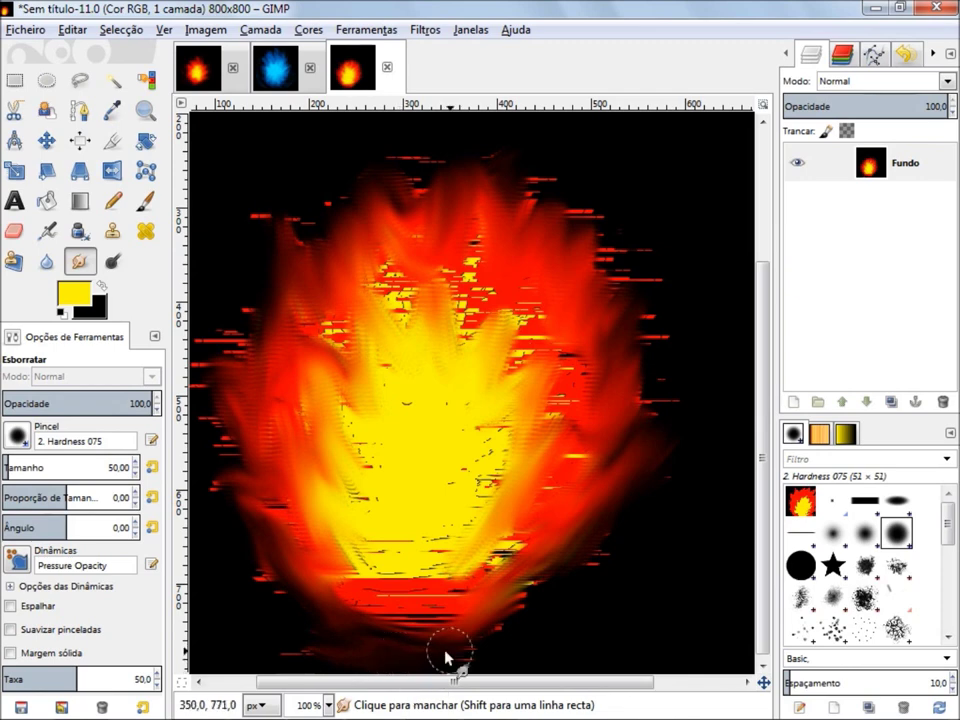
{"action": "scroll", "coordinate": [210, 445], "scroll_direction": "up", "scroll_amount": 2}
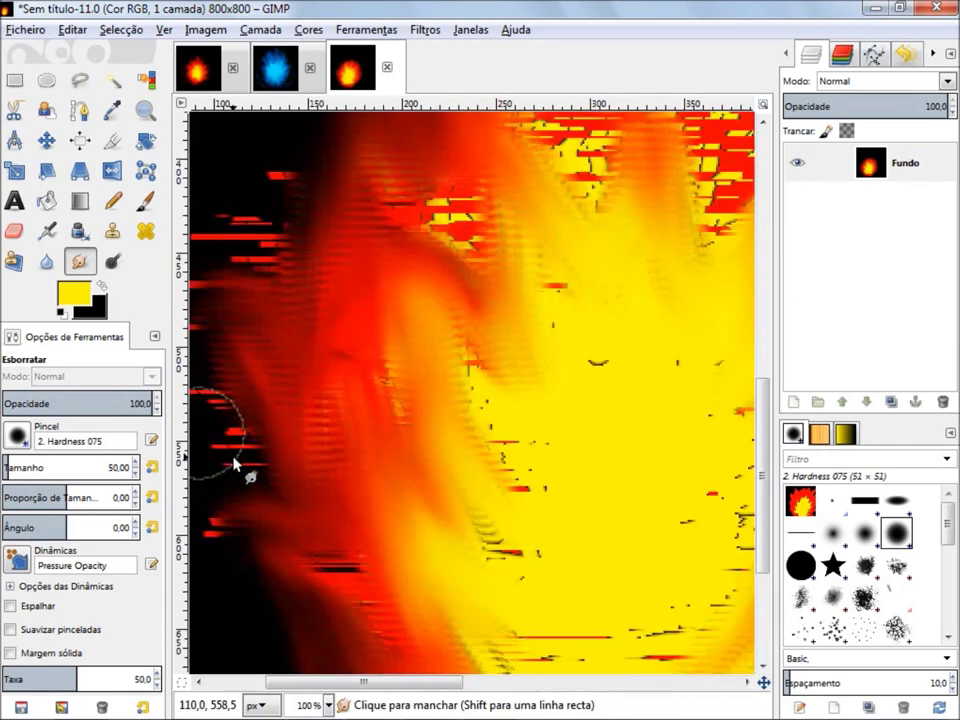
Step: Pull wisps from the flame's left edge and blend yellow into the orange
{"action": "scroll", "coordinate": [236, 461], "scroll_direction": "up", "scroll_amount": 1}
{"action": "scroll", "coordinate": [253, 450], "scroll_direction": "down", "scroll_amount": 2}
{"action": "scroll", "coordinate": [291, 466], "scroll_direction": "down", "scroll_amount": 2}
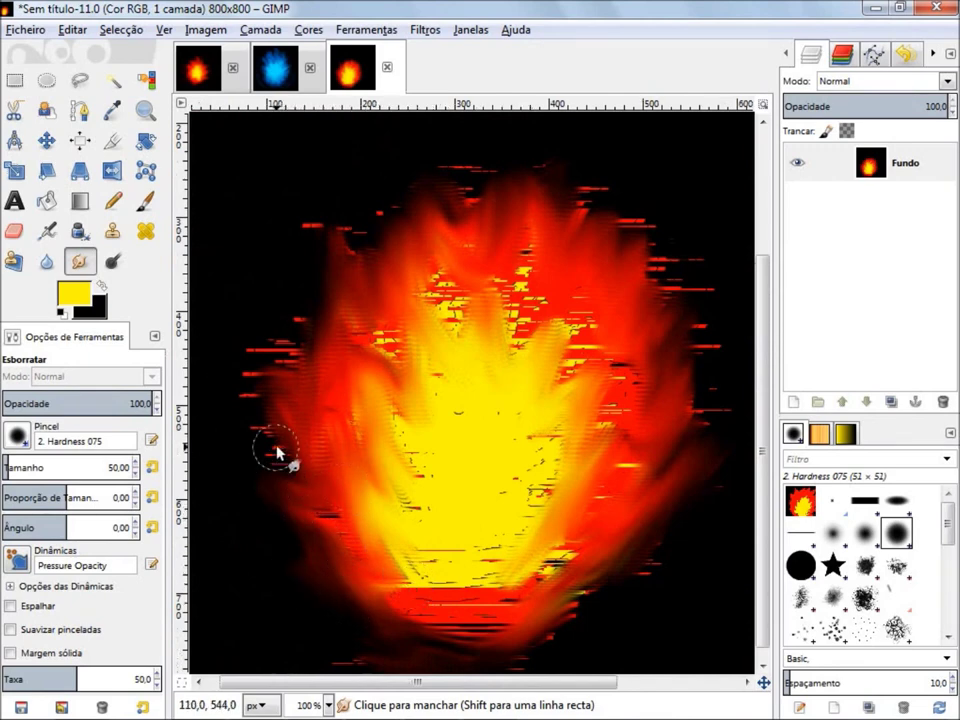
{"action": "left_click_drag", "start_coordinate": [281, 424], "coordinate": [298, 283]}
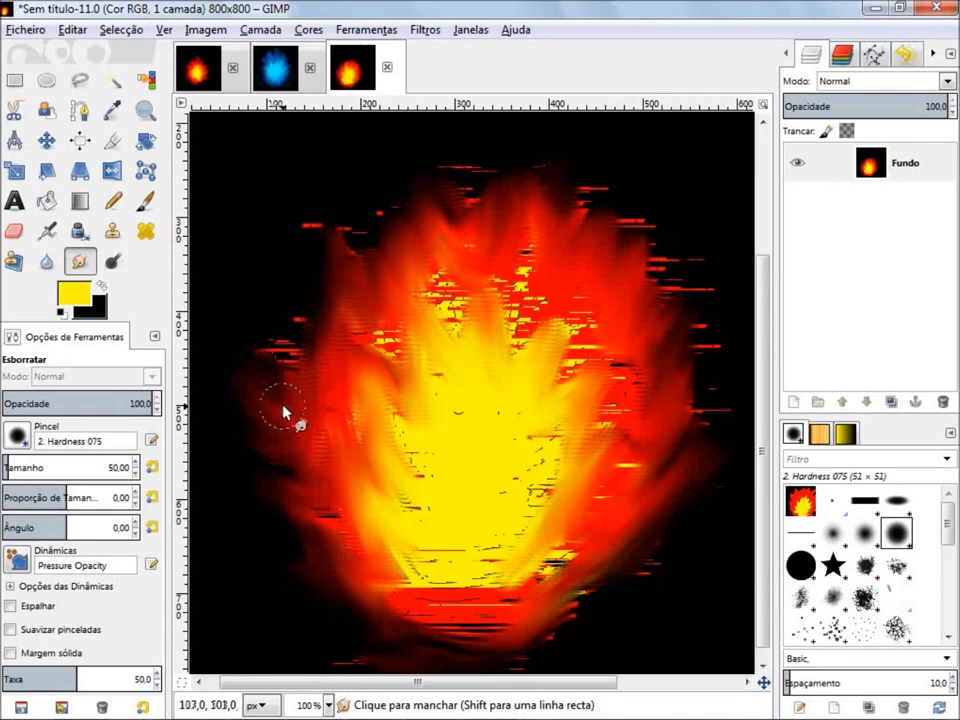
{"action": "mouse_move", "coordinate": [296, 272]}
{"action": "left_mouse_down"}
{"action": "mouse_move", "coordinate": [321, 214]}
{"action": "mouse_move", "coordinate": [367, 281]}
{"action": "left_mouse_up"}
{"action": "mouse_move", "coordinate": [296, 366]}
{"action": "left_mouse_down"}
{"action": "mouse_move", "coordinate": [444, 407]}
{"action": "mouse_move", "coordinate": [439, 476]}
{"action": "mouse_move", "coordinate": [482, 339]}
{"action": "mouse_move", "coordinate": [459, 388]}
{"action": "mouse_move", "coordinate": [536, 289]}
{"action": "mouse_move", "coordinate": [493, 214]}
{"action": "mouse_move", "coordinate": [484, 231]}
{"action": "mouse_move", "coordinate": [423, 229]}
{"action": "left_mouse_up"}
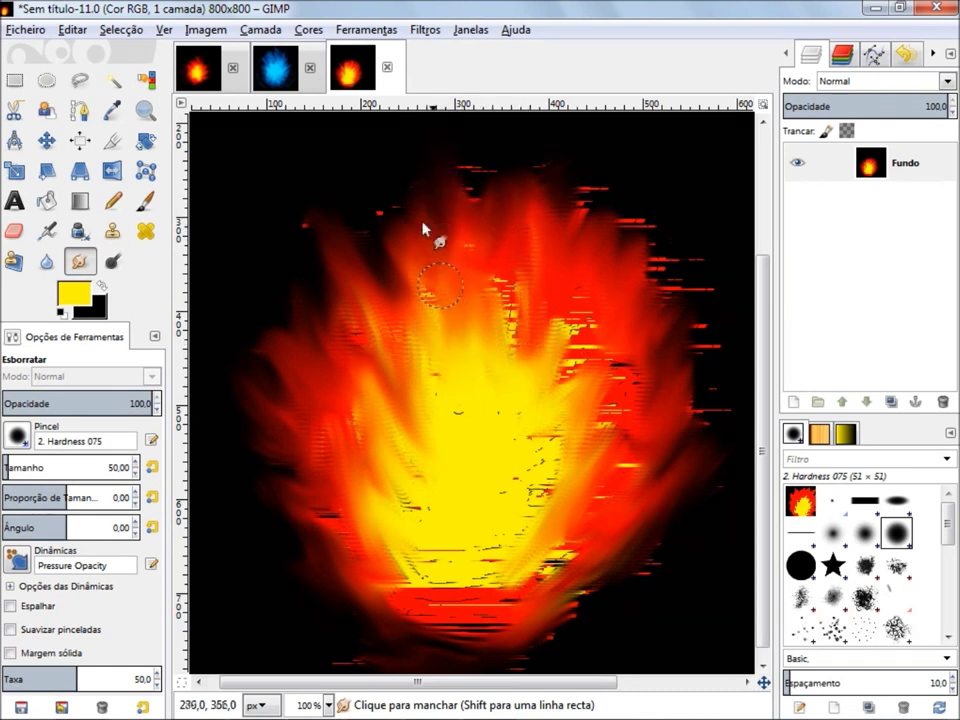
{"action": "mouse_move", "coordinate": [407, 500]}
{"action": "left_mouse_down"}
{"action": "mouse_move", "coordinate": [465, 588]}
{"action": "mouse_move", "coordinate": [510, 553]}
{"action": "mouse_move", "coordinate": [574, 557]}
{"action": "mouse_move", "coordinate": [572, 594]}
{"action": "mouse_move", "coordinate": [481, 662]}
{"action": "mouse_move", "coordinate": [510, 669]}
{"action": "mouse_move", "coordinate": [495, 639]}
{"action": "mouse_move", "coordinate": [400, 650]}
{"action": "mouse_move", "coordinate": [389, 617]}
{"action": "mouse_move", "coordinate": [334, 553]}
{"action": "left_mouse_up"}
Step: Smear the right flank and upper-right flame tongues upward, softening streaks
{"action": "mouse_move", "coordinate": [661, 489]}
{"action": "left_mouse_down"}
{"action": "mouse_move", "coordinate": [630, 444]}
{"action": "mouse_move", "coordinate": [621, 369]}
{"action": "mouse_move", "coordinate": [581, 268]}
{"action": "left_mouse_up"}
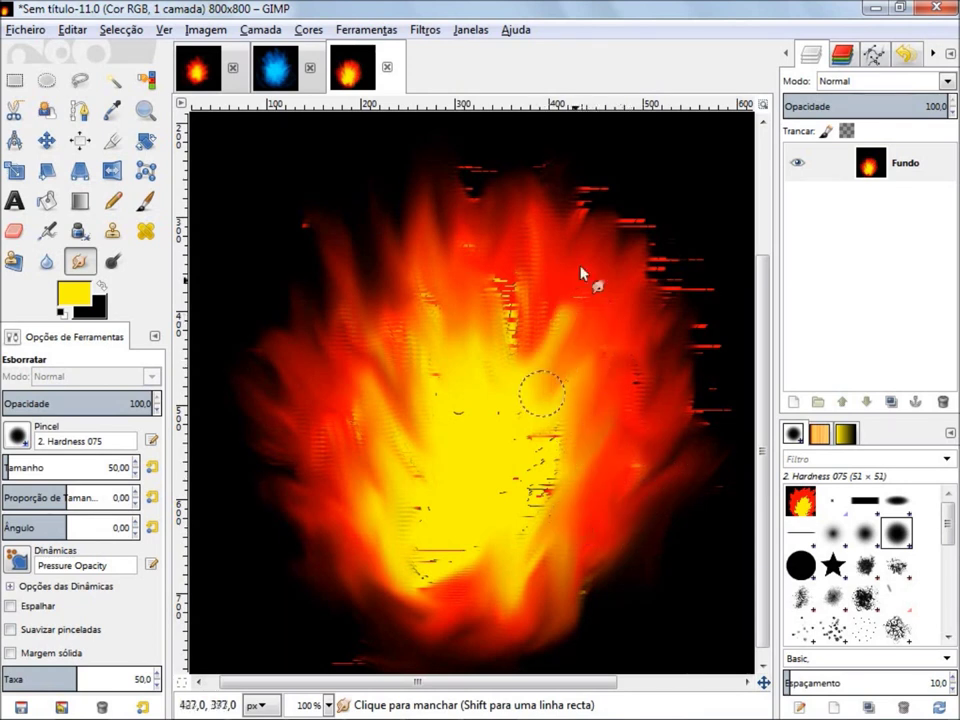
{"action": "left_click_drag", "start_coordinate": [499, 392], "coordinate": [503, 259]}
{"action": "mouse_move", "coordinate": [600, 552]}
{"action": "left_mouse_down"}
{"action": "mouse_move", "coordinate": [696, 407]}
{"action": "mouse_move", "coordinate": [696, 343]}
{"action": "mouse_move", "coordinate": [649, 428]}
{"action": "mouse_move", "coordinate": [686, 228]}
{"action": "left_mouse_up"}
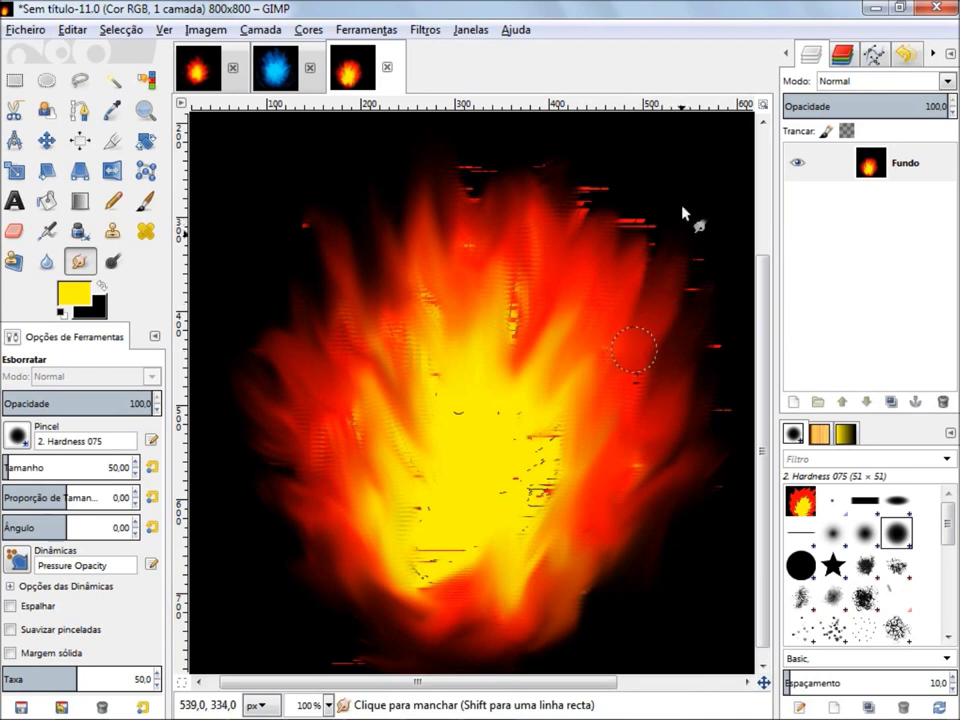
{"action": "mouse_move", "coordinate": [613, 354]}
{"action": "left_mouse_down"}
{"action": "mouse_move", "coordinate": [536, 285]}
{"action": "mouse_move", "coordinate": [484, 270]}
{"action": "mouse_move", "coordinate": [478, 180]}
{"action": "mouse_move", "coordinate": [433, 167]}
{"action": "left_mouse_up"}
{"action": "mouse_move", "coordinate": [677, 328]}
{"action": "left_mouse_down"}
{"action": "mouse_move", "coordinate": [675, 364]}
{"action": "mouse_move", "coordinate": [713, 315]}
{"action": "mouse_move", "coordinate": [729, 354]}
{"action": "mouse_move", "coordinate": [653, 565]}
{"action": "left_mouse_up"}
Step: Smooth away dark specks and streaks around the lower flame and left side
{"action": "mouse_move", "coordinate": [584, 490]}
{"action": "left_mouse_down"}
{"action": "mouse_move", "coordinate": [529, 574]}
{"action": "mouse_move", "coordinate": [512, 532]}
{"action": "left_mouse_up"}
{"action": "left_click_drag", "start_coordinate": [471, 449], "coordinate": [405, 570]}
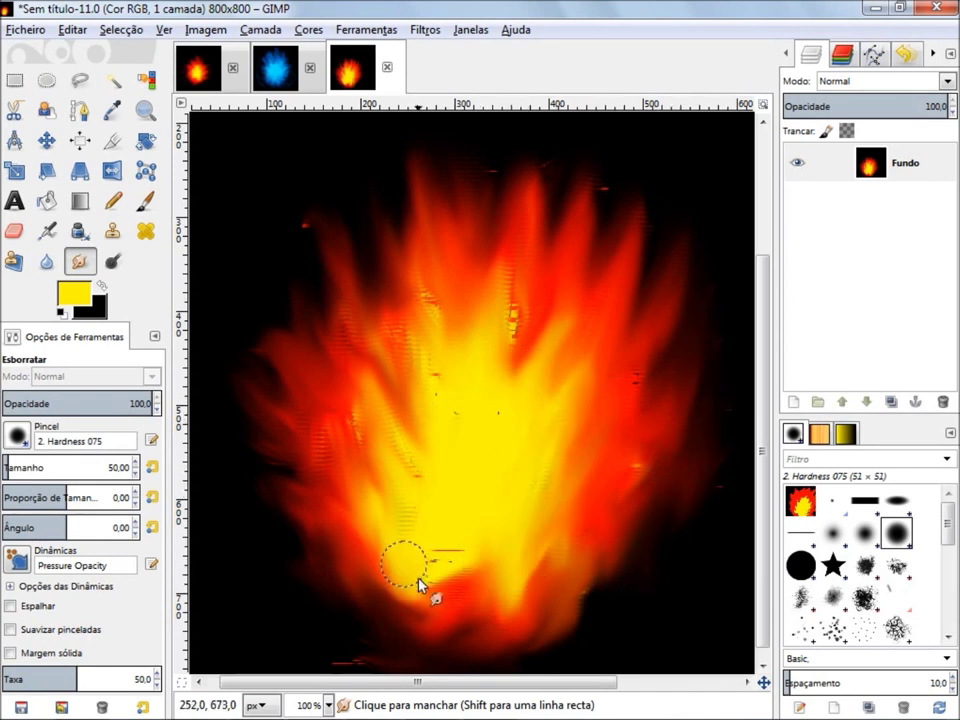
{"action": "mouse_move", "coordinate": [459, 549]}
{"action": "left_mouse_down"}
{"action": "mouse_move", "coordinate": [514, 615]}
{"action": "mouse_move", "coordinate": [626, 446]}
{"action": "mouse_move", "coordinate": [508, 549]}
{"action": "mouse_move", "coordinate": [426, 583]}
{"action": "mouse_move", "coordinate": [386, 634]}
{"action": "mouse_move", "coordinate": [349, 630]}
{"action": "mouse_move", "coordinate": [514, 609]}
{"action": "mouse_move", "coordinate": [568, 654]}
{"action": "mouse_move", "coordinate": [525, 636]}
{"action": "mouse_move", "coordinate": [445, 643]}
{"action": "mouse_move", "coordinate": [525, 577]}
{"action": "mouse_move", "coordinate": [501, 667]}
{"action": "mouse_move", "coordinate": [467, 653]}
{"action": "mouse_move", "coordinate": [432, 585]}
{"action": "left_mouse_up"}
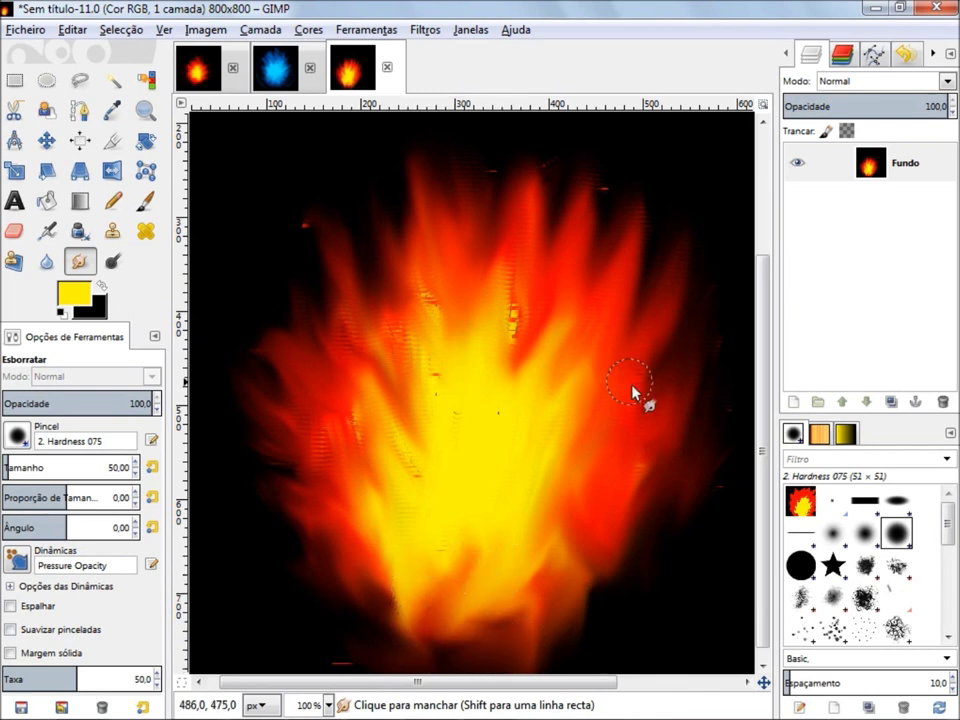
{"action": "mouse_move", "coordinate": [640, 380]}
{"action": "left_mouse_down"}
{"action": "mouse_move", "coordinate": [495, 339]}
{"action": "mouse_move", "coordinate": [360, 380]}
{"action": "mouse_move", "coordinate": [354, 417]}
{"action": "left_mouse_up"}
{"action": "mouse_move", "coordinate": [349, 465]}
{"action": "left_mouse_down"}
{"action": "mouse_move", "coordinate": [313, 245]}
{"action": "mouse_move", "coordinate": [326, 261]}
{"action": "left_mouse_up"}
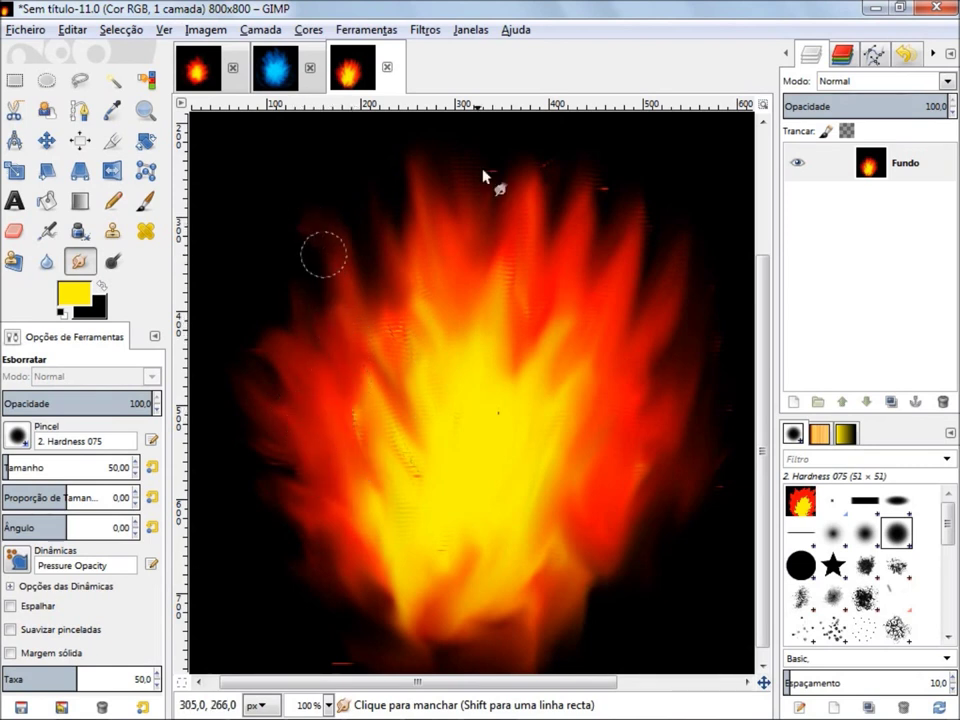
Step: Smear the stray red spot at the flame's upper right into a faint glow, then compare with the first image
{"action": "scroll", "coordinate": [489, 175], "scroll_direction": "up", "scroll_amount": 1, "text": "ctrl"}
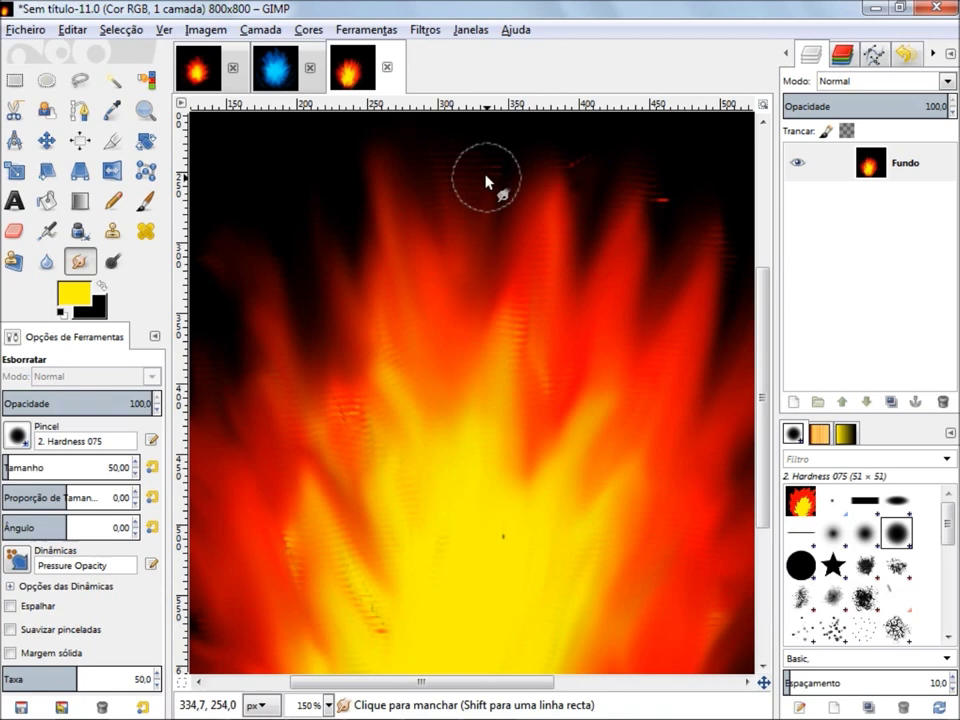
{"action": "scroll", "coordinate": [472, 330], "scroll_direction": "down", "scroll_amount": 1, "text": "ctrl"}
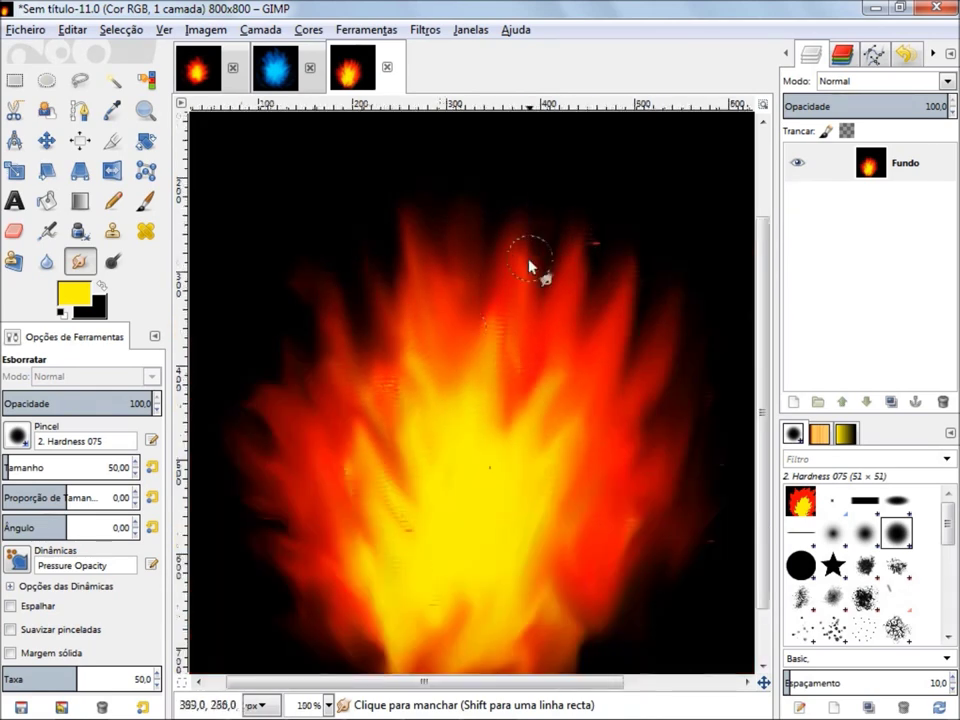
{"action": "left_click_drag", "start_coordinate": [596, 262], "coordinate": [605, 207]}
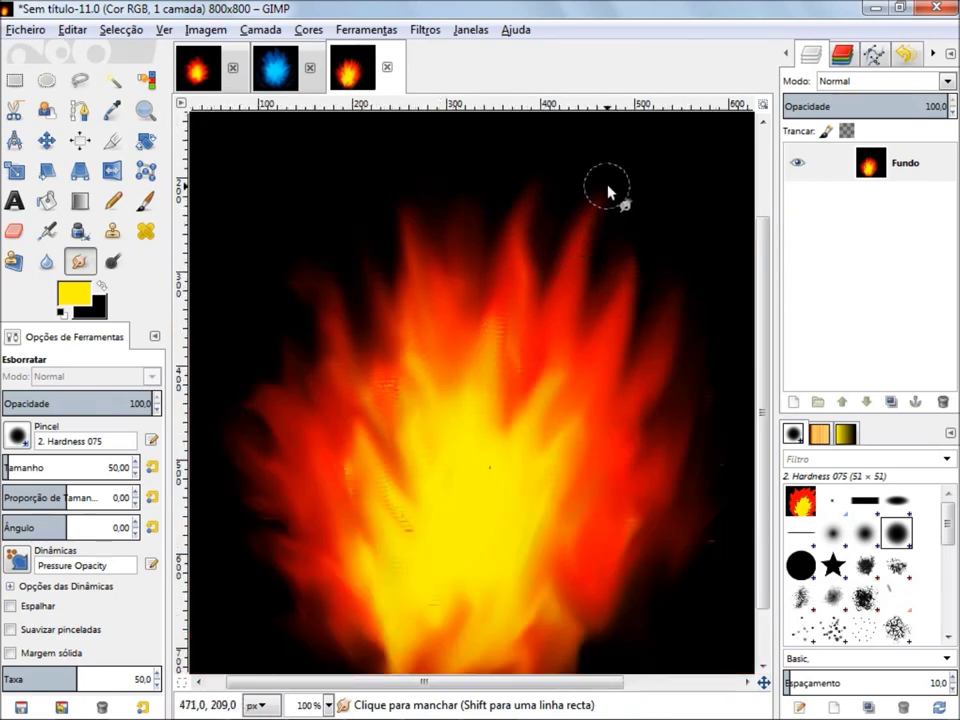
{"action": "scroll", "coordinate": [580, 440], "scroll_direction": "down", "scroll_amount": 1, "text": "ctrl"}
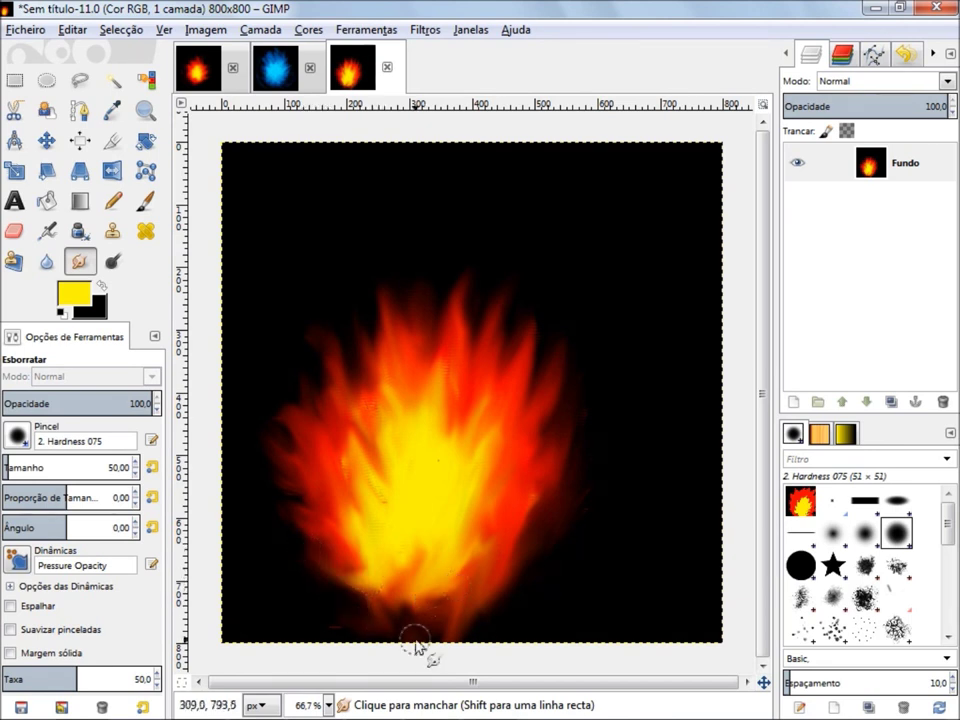
{"action": "left_click", "coordinate": [198, 67]}
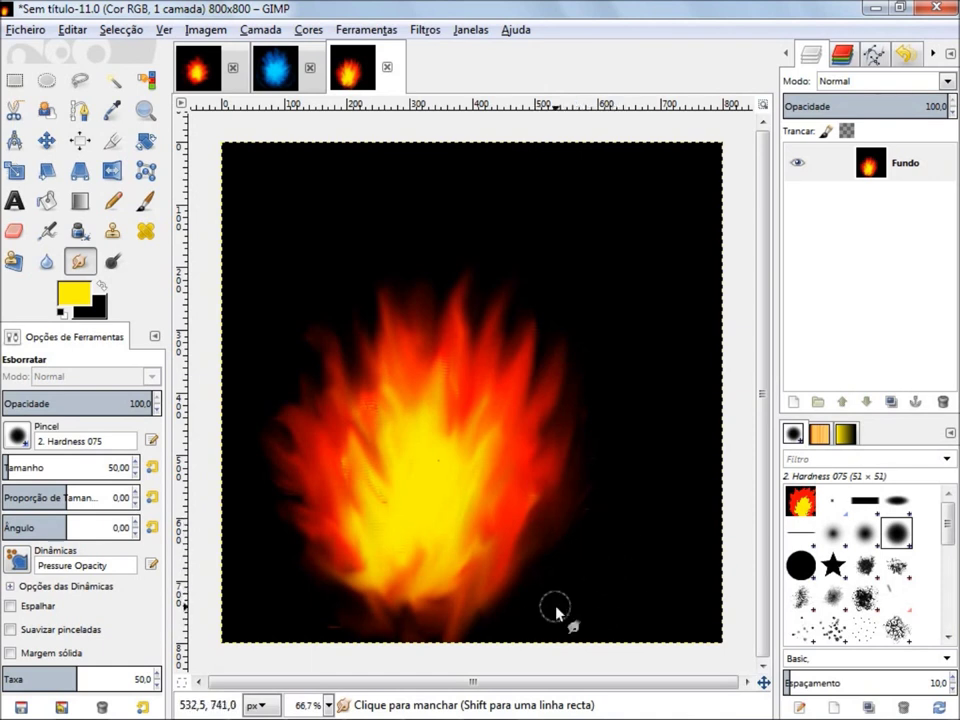
Step: Set the Paintbrush to size 10 with red as the foreground colour
{"action": "left_click", "coordinate": [145, 201]}
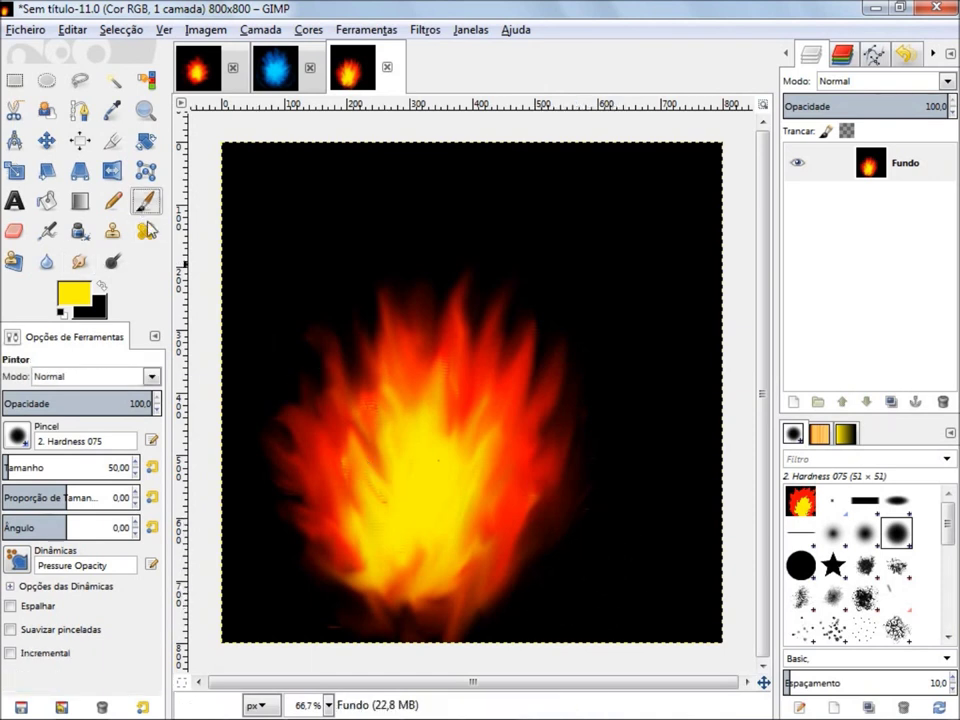
{"action": "left_click", "coordinate": [122, 467]}
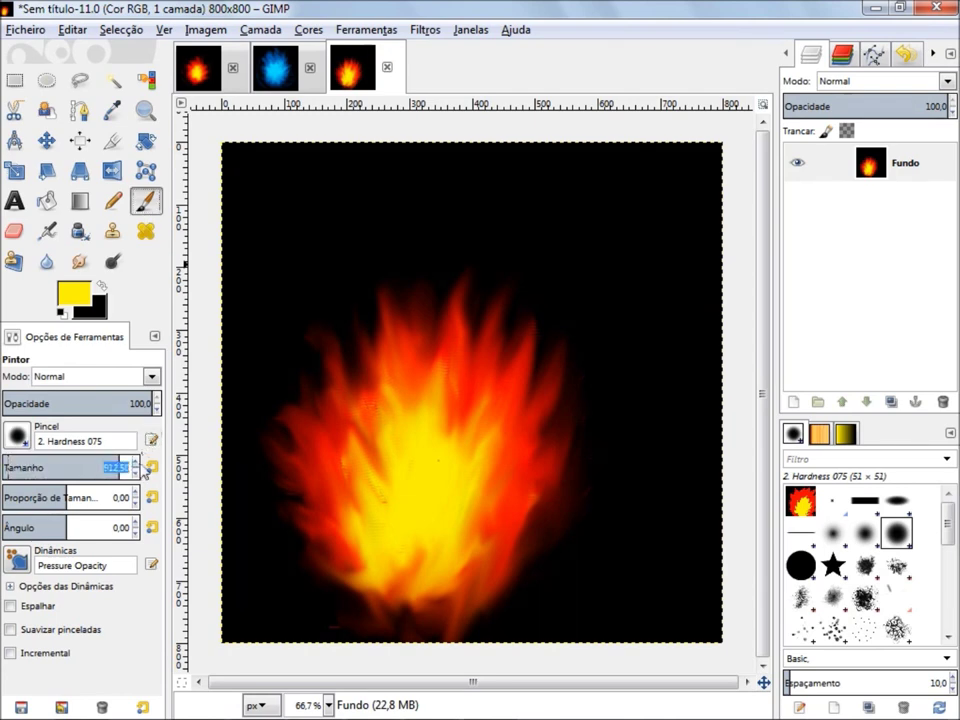
{"action": "type", "text": "10"}
{"action": "key", "text": "Return"}
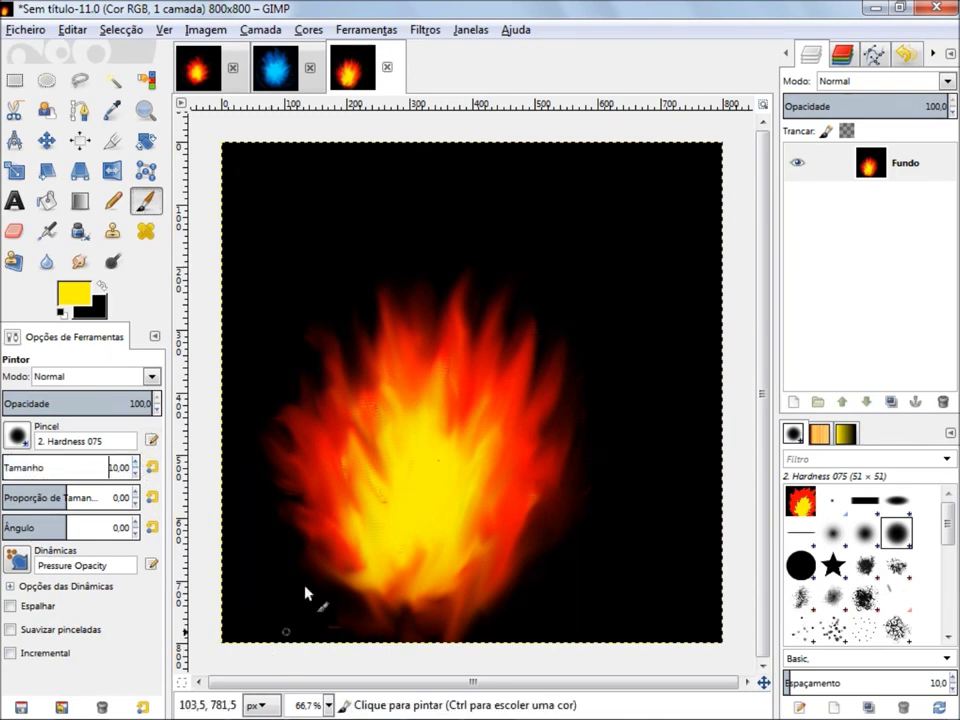
{"action": "key", "text": "1"}
{"action": "key", "text": "2"}
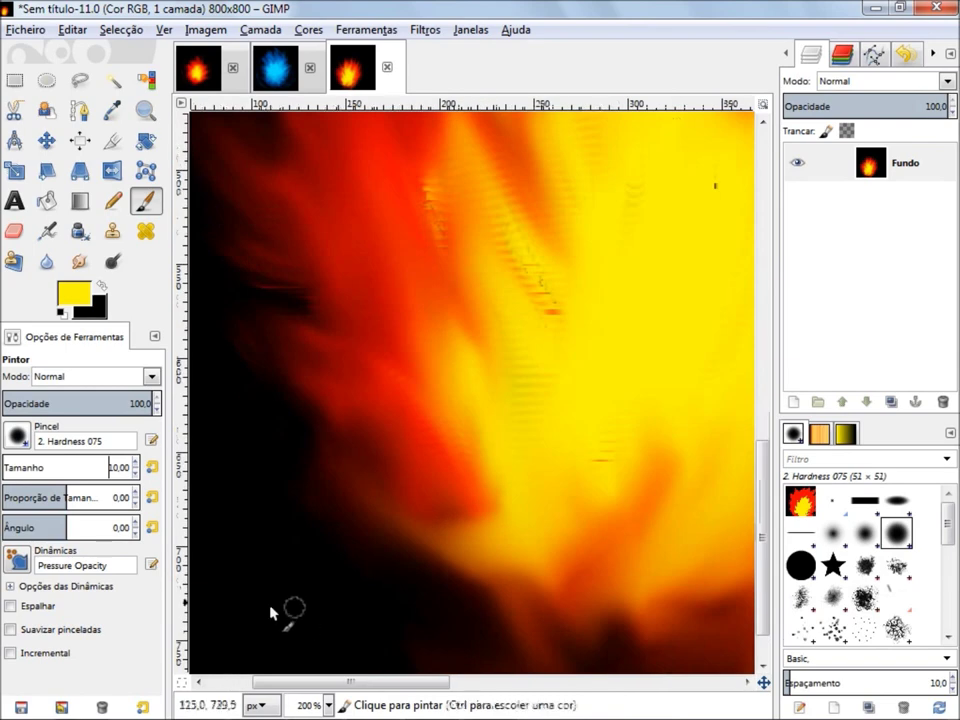
{"action": "left_click_drag", "start_coordinate": [226, 570], "coordinate": [268, 630]}
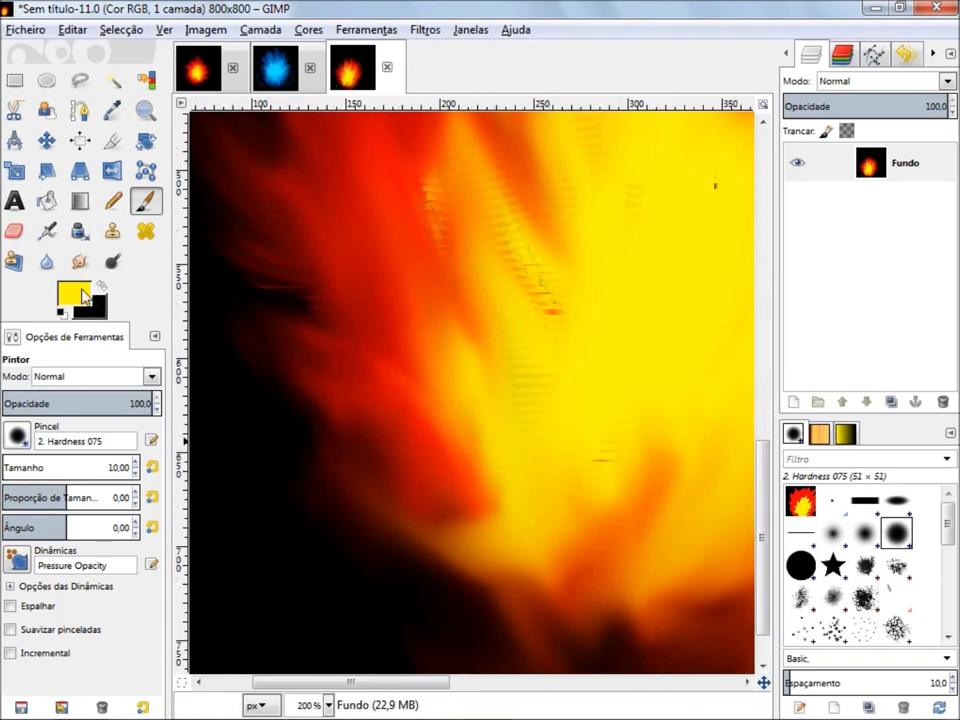
{"action": "left_click", "coordinate": [72, 293]}
{"action": "left_click", "coordinate": [322, 389]}
{"action": "left_click", "coordinate": [365, 461]}
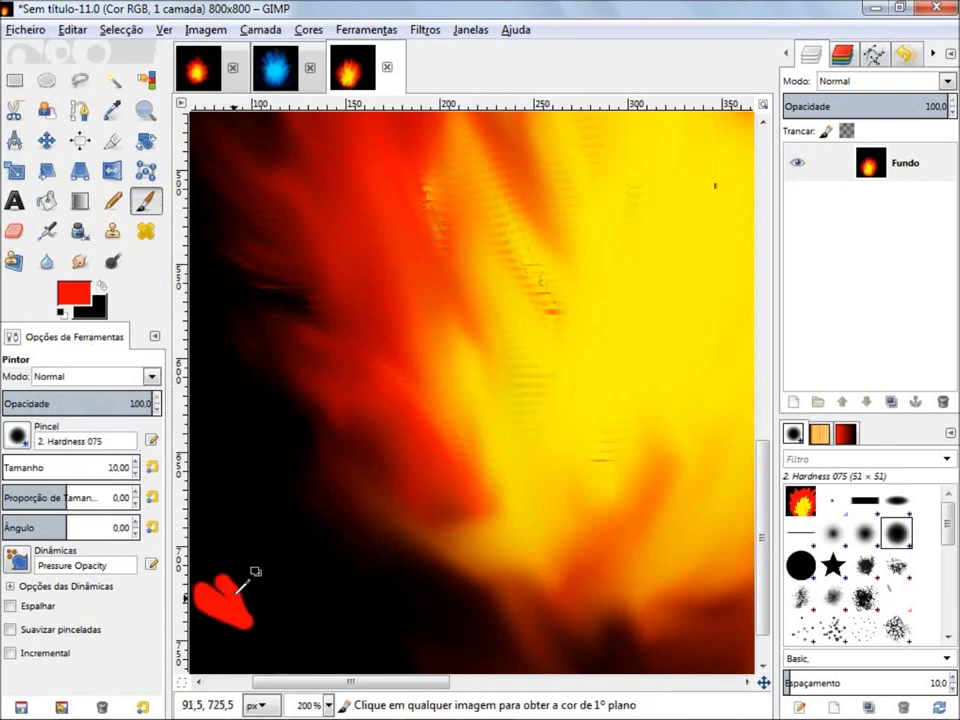
Step: Paint several short red wisps beside the left side of the flame's lower half
{"action": "scroll", "coordinate": [245, 585], "scroll_direction": "down", "scroll_amount": 2}
{"action": "scroll", "coordinate": [250, 590], "scroll_direction": "down", "scroll_amount": 3}
{"action": "scroll", "coordinate": [300, 550], "scroll_direction": "up", "scroll_amount": 2}
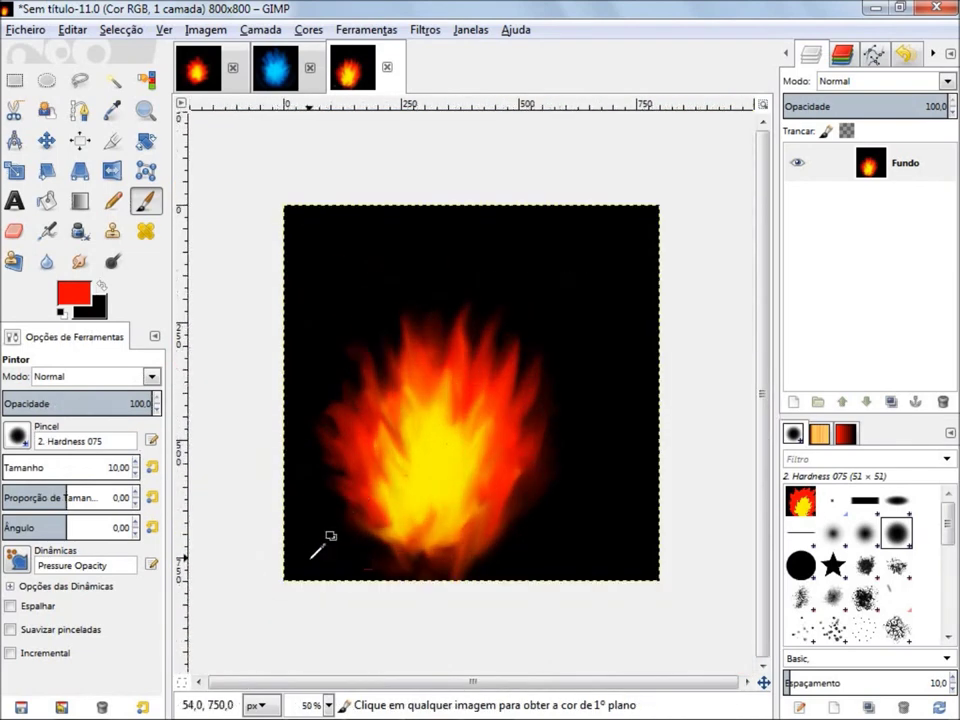
{"action": "scroll", "coordinate": [321, 546], "scroll_direction": "up", "scroll_amount": 1}
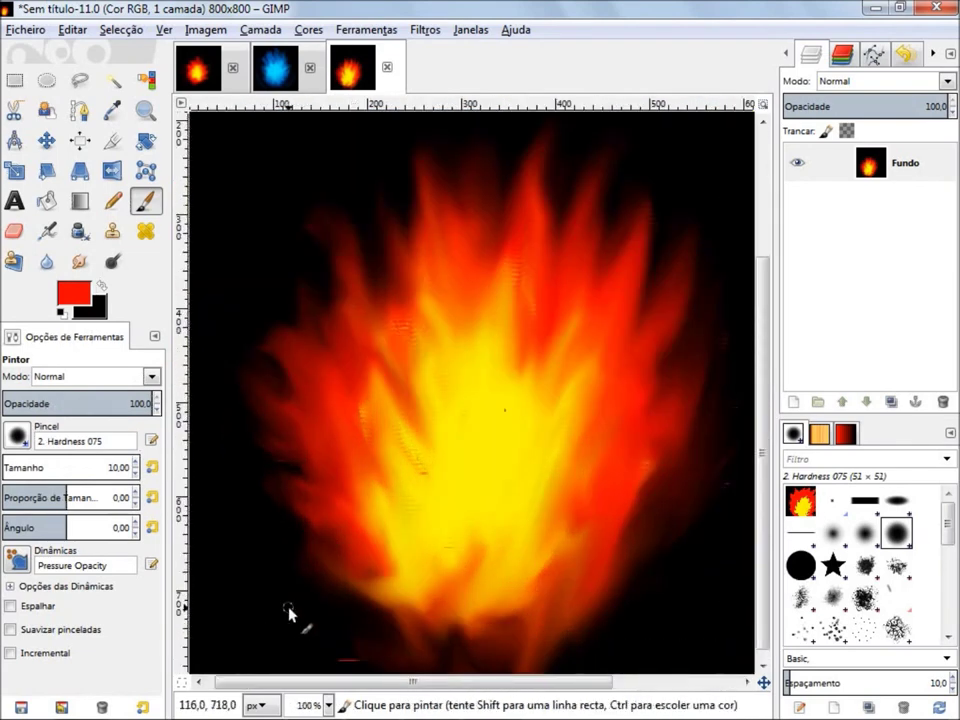
{"action": "left_click_drag", "start_coordinate": [262, 573], "coordinate": [290, 615]}
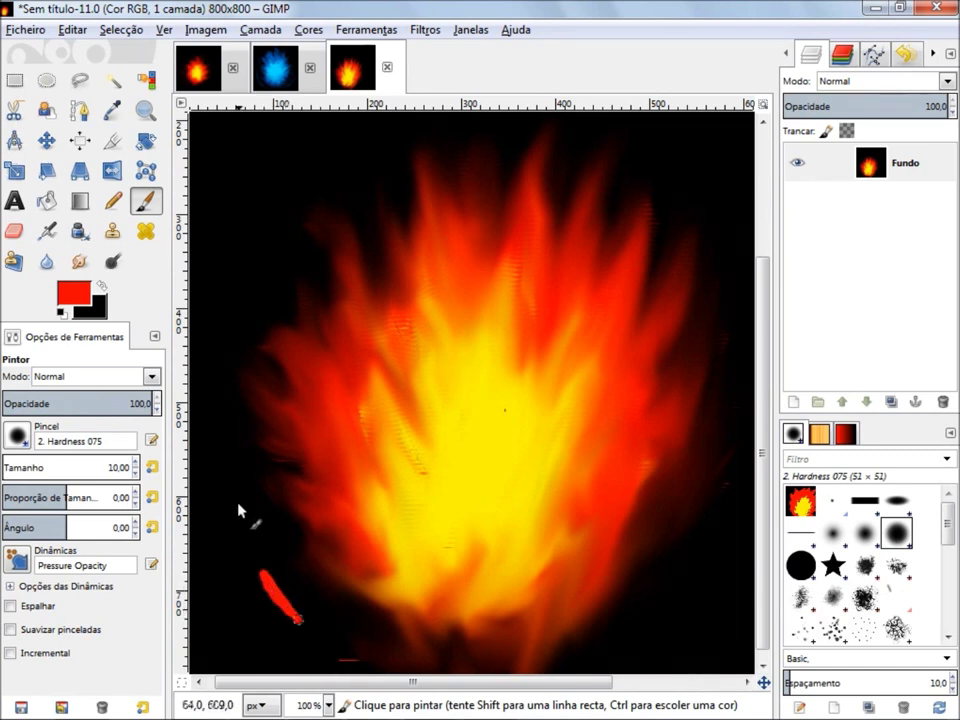
{"action": "left_click_drag", "start_coordinate": [213, 487], "coordinate": [220, 491]}
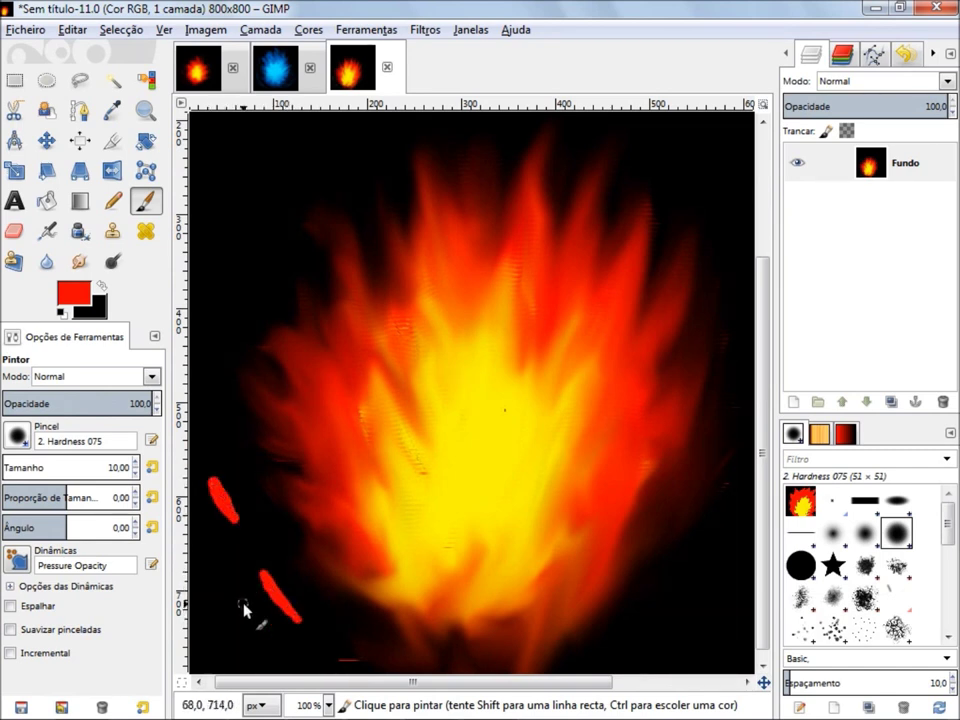
{"action": "left_click_drag", "start_coordinate": [220, 558], "coordinate": [232, 603]}
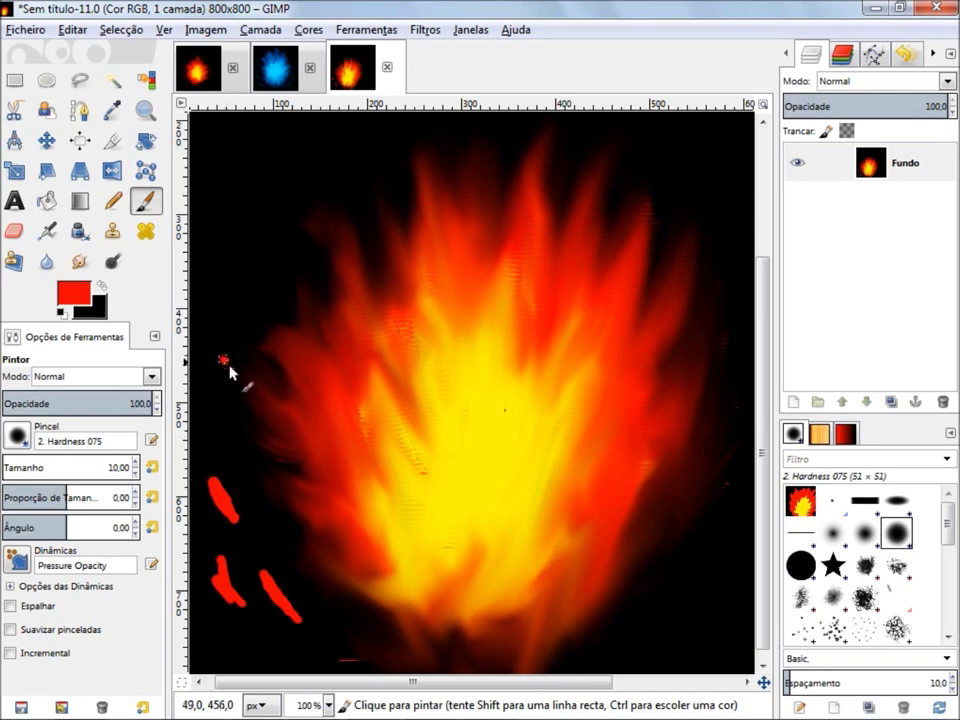
{"action": "left_click_drag", "start_coordinate": [218, 327], "coordinate": [241, 376]}
Step: Paint curved and diagonal red streaks on the right side of the flame's base
{"action": "mouse_move", "coordinate": [636, 630]}
{"action": "left_mouse_down"}
{"action": "mouse_move", "coordinate": [649, 632]}
{"action": "mouse_move", "coordinate": [636, 634]}
{"action": "mouse_move", "coordinate": [680, 588]}
{"action": "left_mouse_up"}
{"action": "scroll", "coordinate": [660, 570], "scroll_direction": "down", "scroll_amount": 3}
{"action": "scroll", "coordinate": [600, 545], "scroll_direction": "up", "scroll_amount": 4}
{"action": "scroll", "coordinate": [620, 545], "scroll_direction": "down", "scroll_amount": 1}
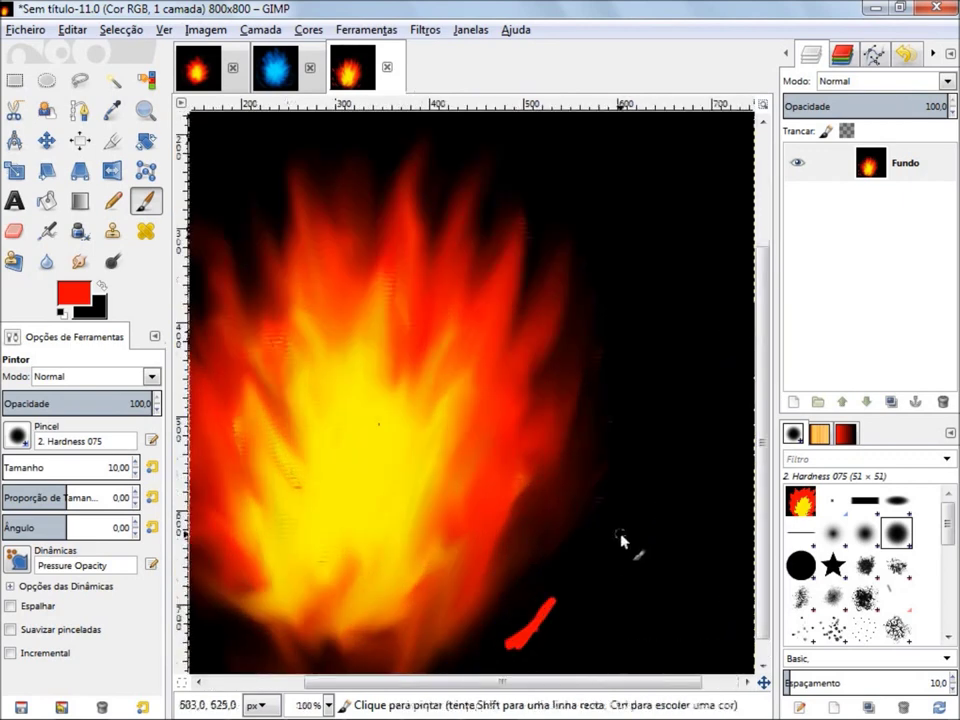
{"action": "left_click_drag", "start_coordinate": [620, 540], "coordinate": [621, 557]}
{"action": "mouse_move", "coordinate": [673, 425]}
{"action": "left_mouse_down"}
{"action": "mouse_move", "coordinate": [681, 401]}
{"action": "mouse_move", "coordinate": [666, 425]}
{"action": "left_mouse_up"}
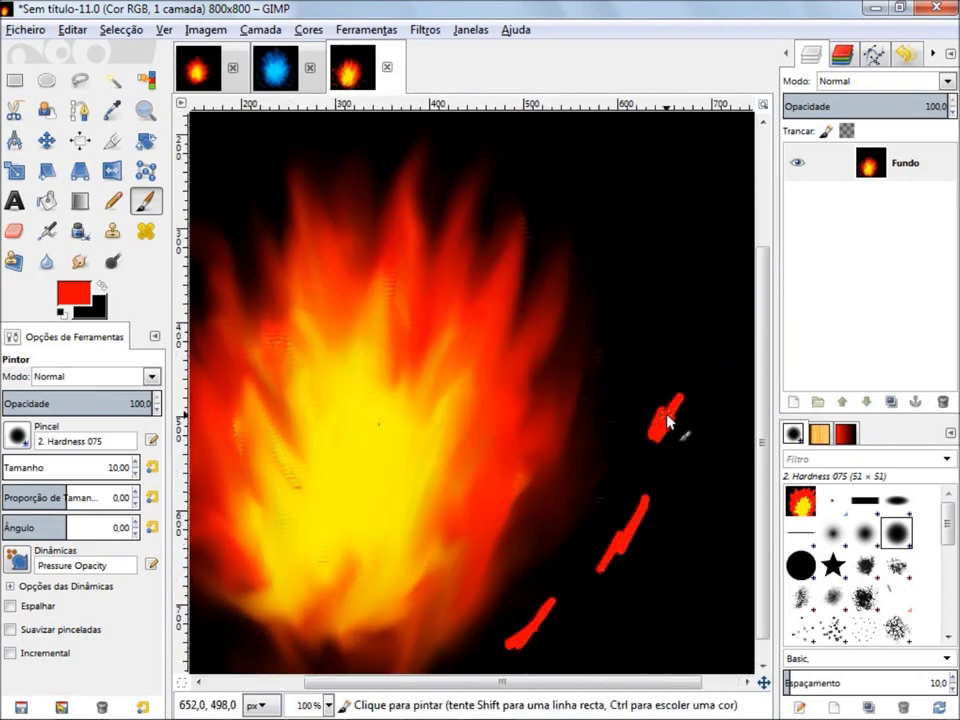
{"action": "left_click_drag", "start_coordinate": [684, 536], "coordinate": [711, 458]}
{"action": "left_click_drag", "start_coordinate": [658, 602], "coordinate": [628, 640]}
{"action": "scroll", "coordinate": [560, 535], "scroll_direction": "down", "scroll_amount": 2, "text": "ctrl"}
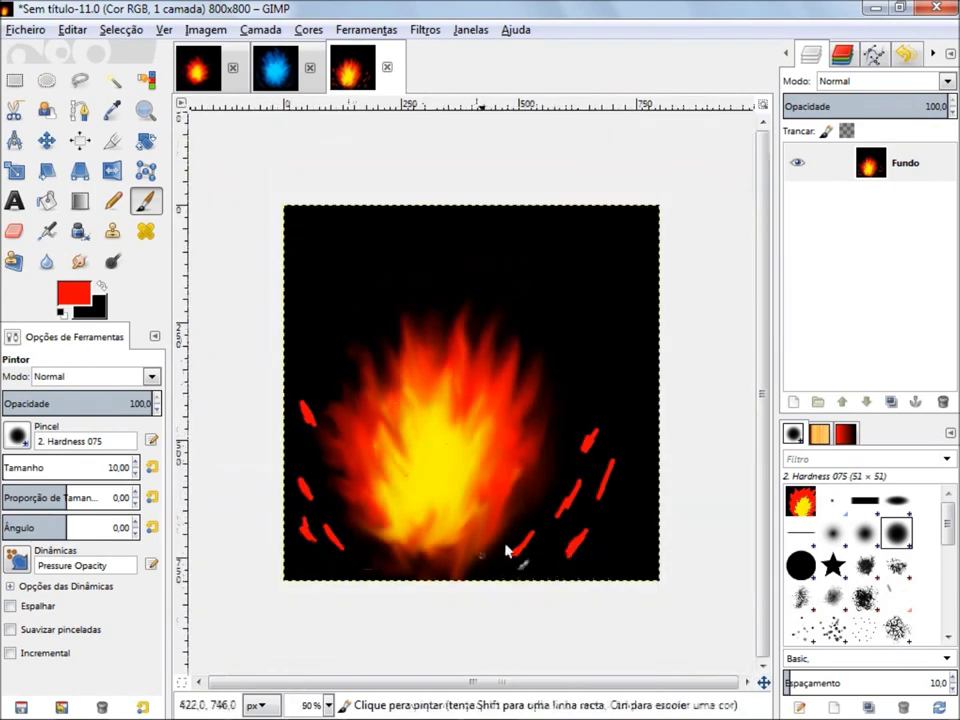
{"action": "scroll", "coordinate": [490, 565], "scroll_direction": "up", "scroll_amount": 2, "text": "ctrl"}
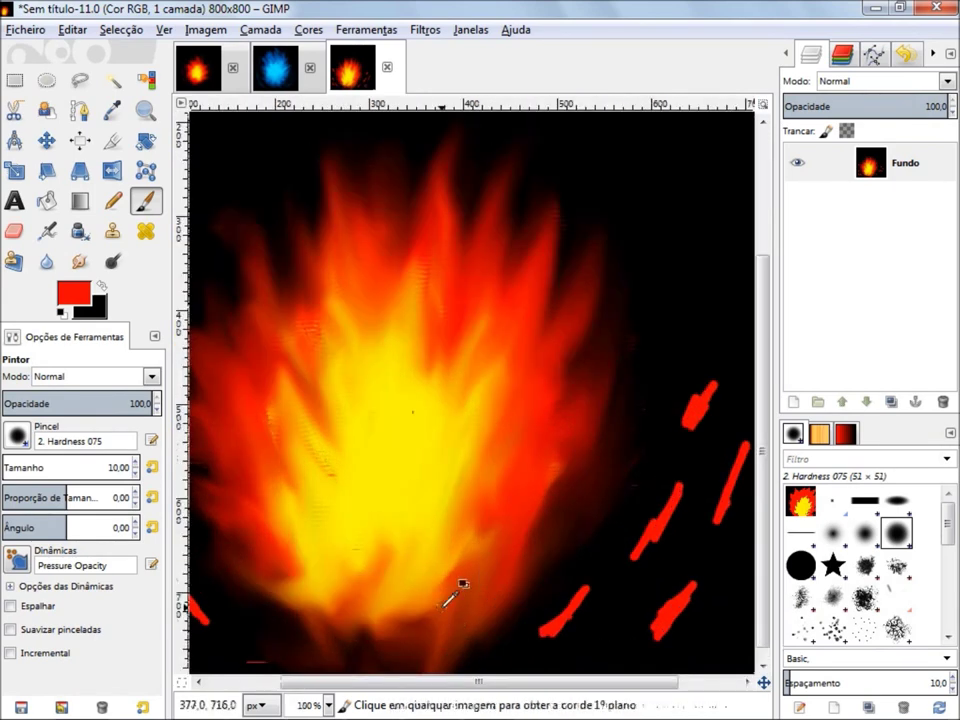
{"action": "scroll", "coordinate": [462, 583], "scroll_direction": "down", "scroll_amount": 1, "text": "ctrl"}
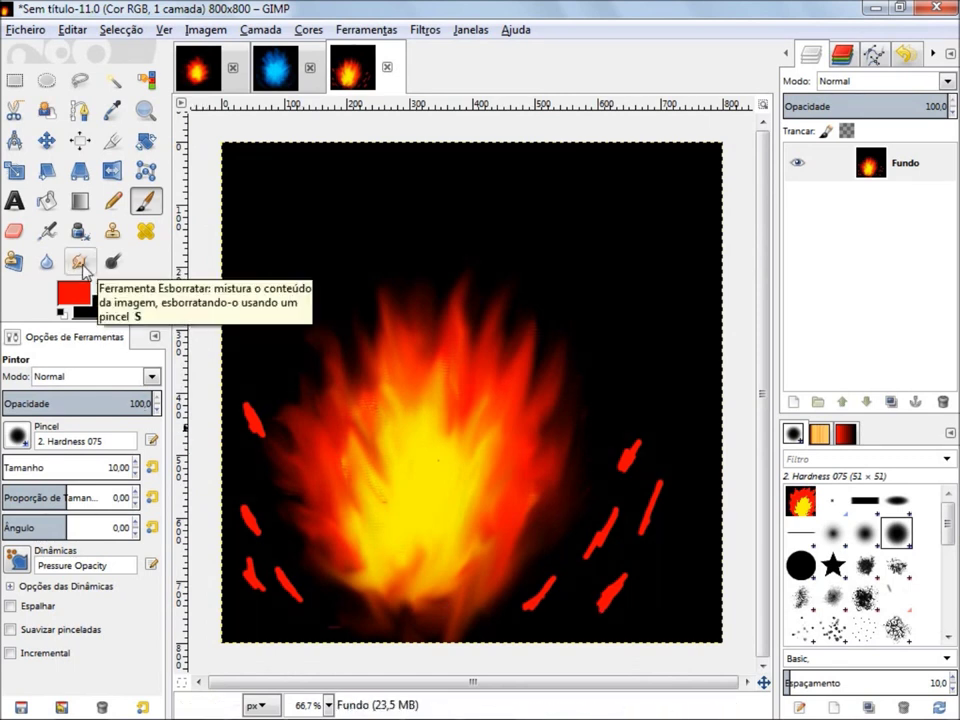
{"action": "left_click", "coordinate": [80, 263]}
{"action": "type", "text": "5"}
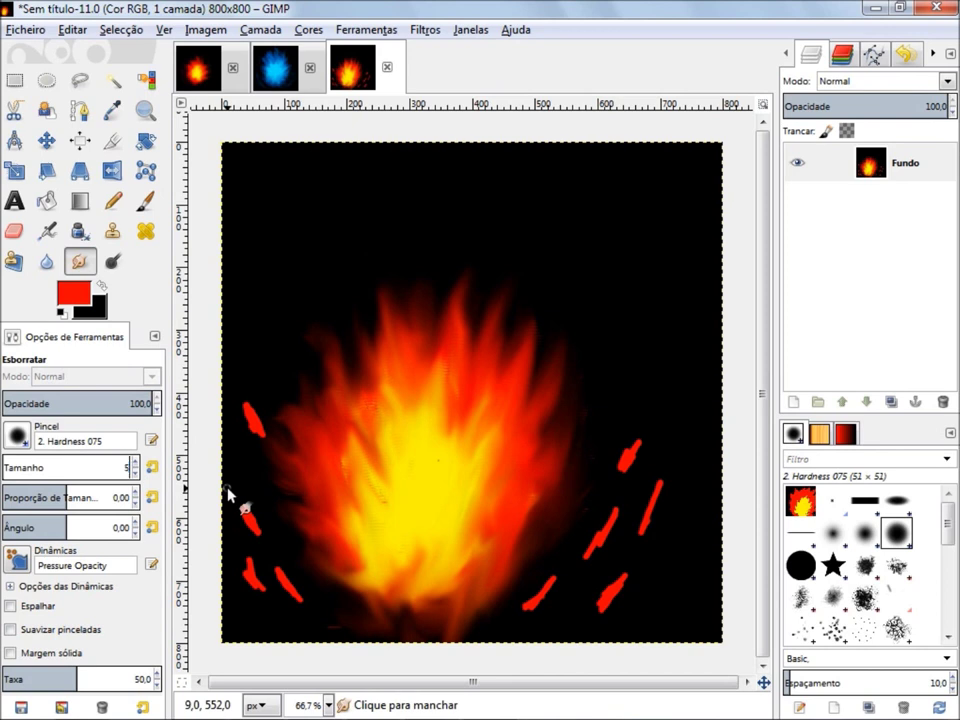
Step: Set the Smudge size to 60 and smear the left and right red streaks into the black
{"action": "type", "text": "60"}
{"action": "key", "text": "Return"}
{"action": "left_click_drag", "start_coordinate": [215, 562], "coordinate": [282, 635]}
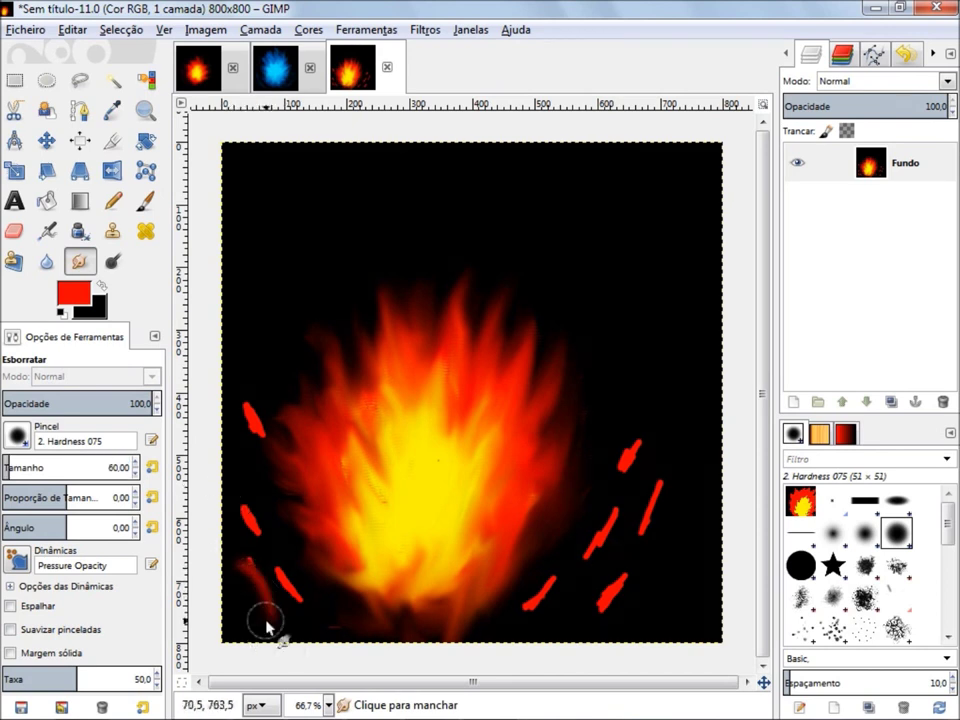
{"action": "mouse_move", "coordinate": [300, 611]}
{"action": "left_mouse_down"}
{"action": "mouse_move", "coordinate": [282, 580]}
{"action": "mouse_move", "coordinate": [266, 606]}
{"action": "left_mouse_up"}
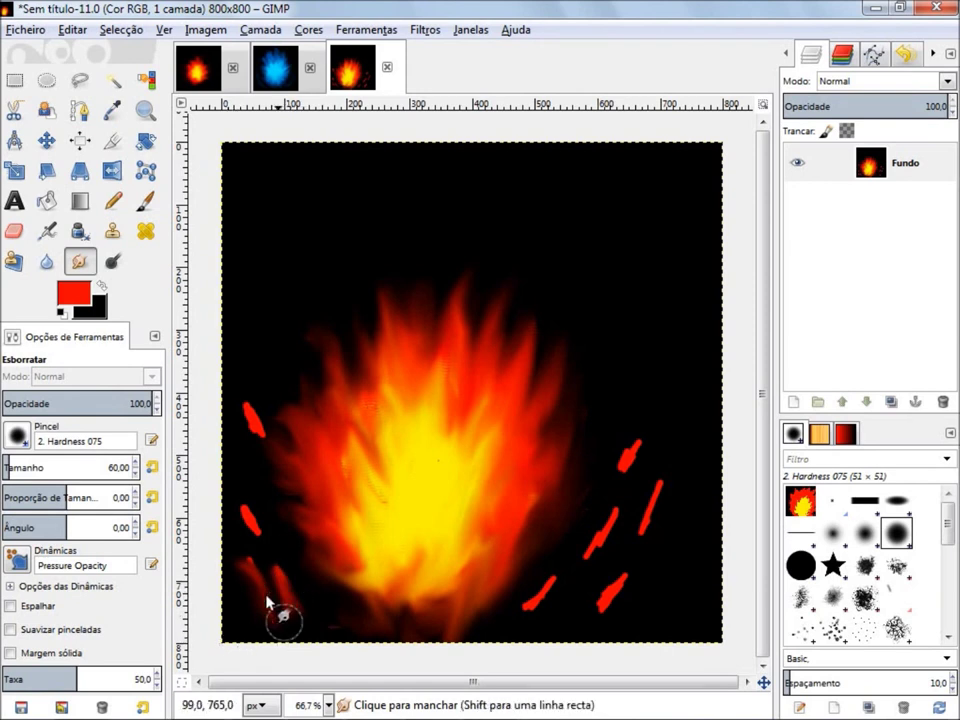
{"action": "mouse_move", "coordinate": [255, 582]}
{"action": "left_mouse_down"}
{"action": "mouse_move", "coordinate": [243, 602]}
{"action": "mouse_move", "coordinate": [306, 602]}
{"action": "left_mouse_up"}
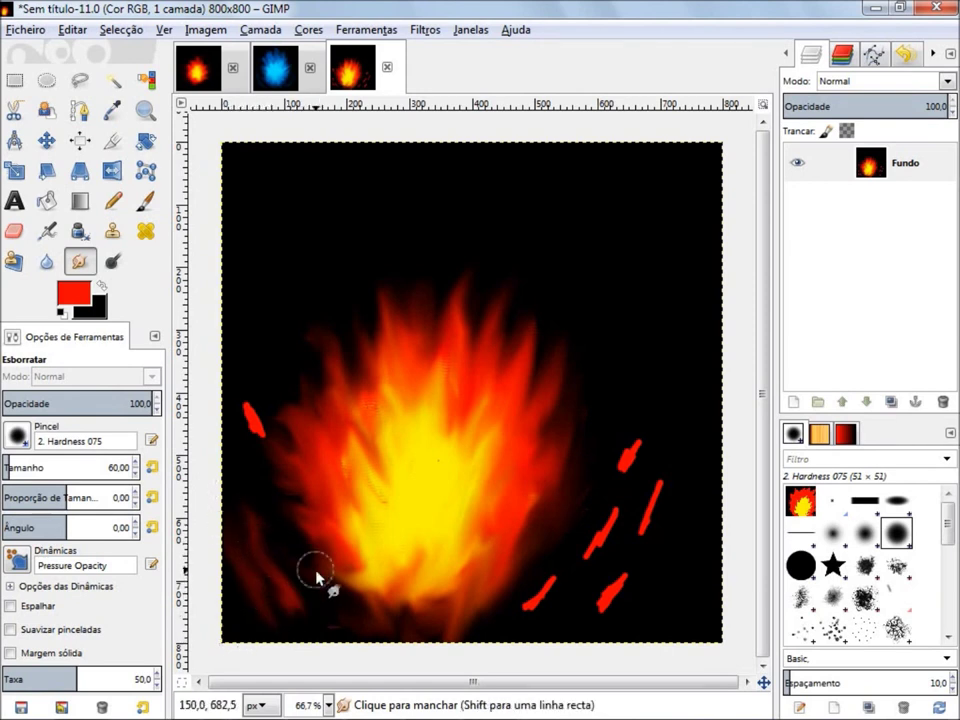
{"action": "mouse_move", "coordinate": [251, 399]}
{"action": "left_mouse_down"}
{"action": "mouse_move", "coordinate": [257, 582]}
{"action": "mouse_move", "coordinate": [347, 604]}
{"action": "left_mouse_up"}
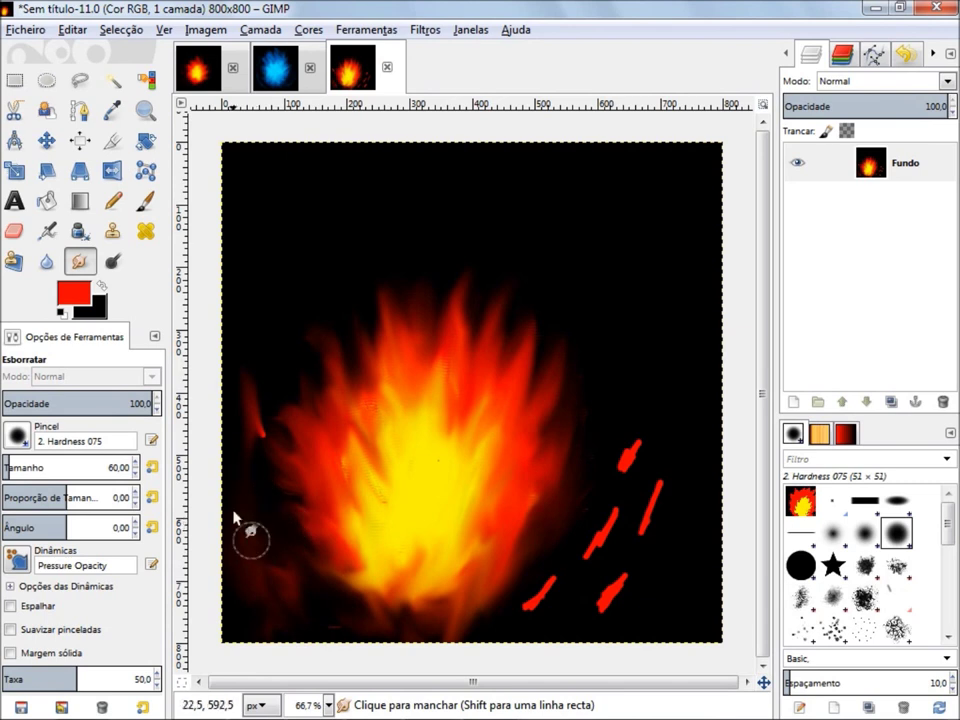
{"action": "left_click_drag", "start_coordinate": [568, 608], "coordinate": [573, 578]}
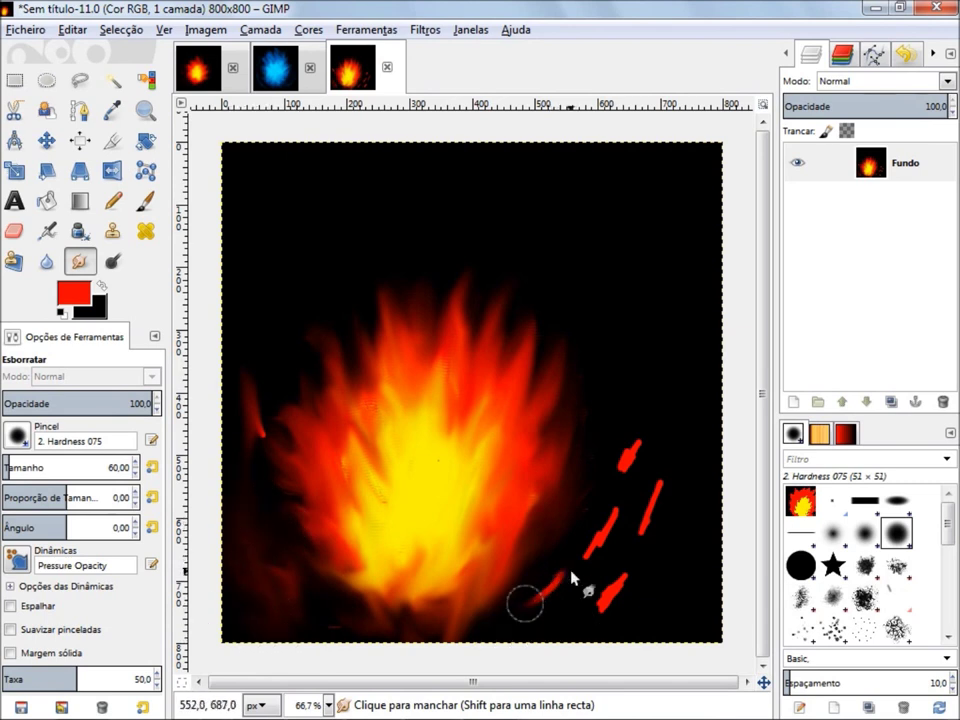
{"action": "mouse_move", "coordinate": [622, 605]}
{"action": "left_mouse_down"}
{"action": "mouse_move", "coordinate": [638, 568]}
{"action": "mouse_move", "coordinate": [611, 519]}
{"action": "mouse_move", "coordinate": [641, 521]}
{"action": "left_mouse_up"}
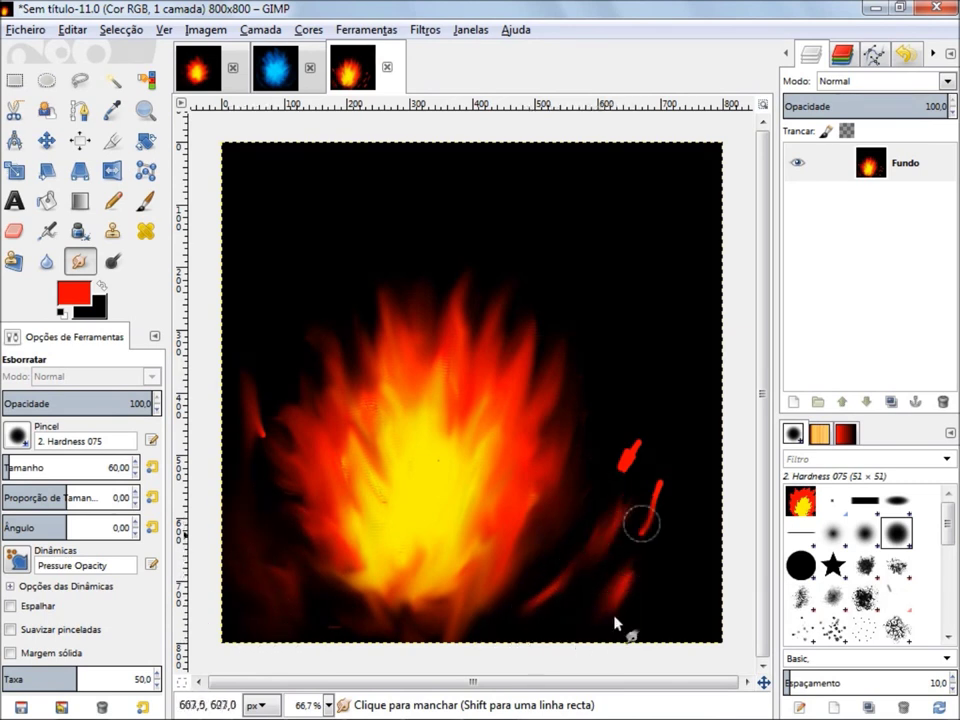
{"action": "mouse_move", "coordinate": [681, 484]}
{"action": "left_mouse_down"}
{"action": "mouse_move", "coordinate": [631, 449]}
{"action": "mouse_move", "coordinate": [572, 599]}
{"action": "left_mouse_up"}
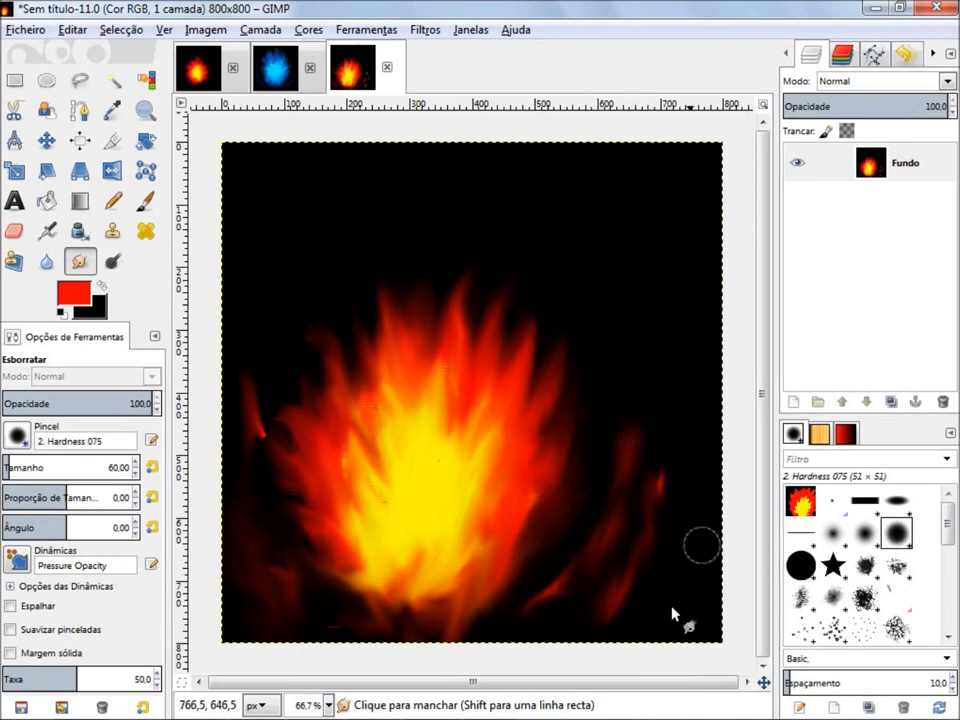
Step: Paint new red strokes at the canvas's lower-right edge with the Paintbrush
{"action": "left_click", "coordinate": [147, 199]}
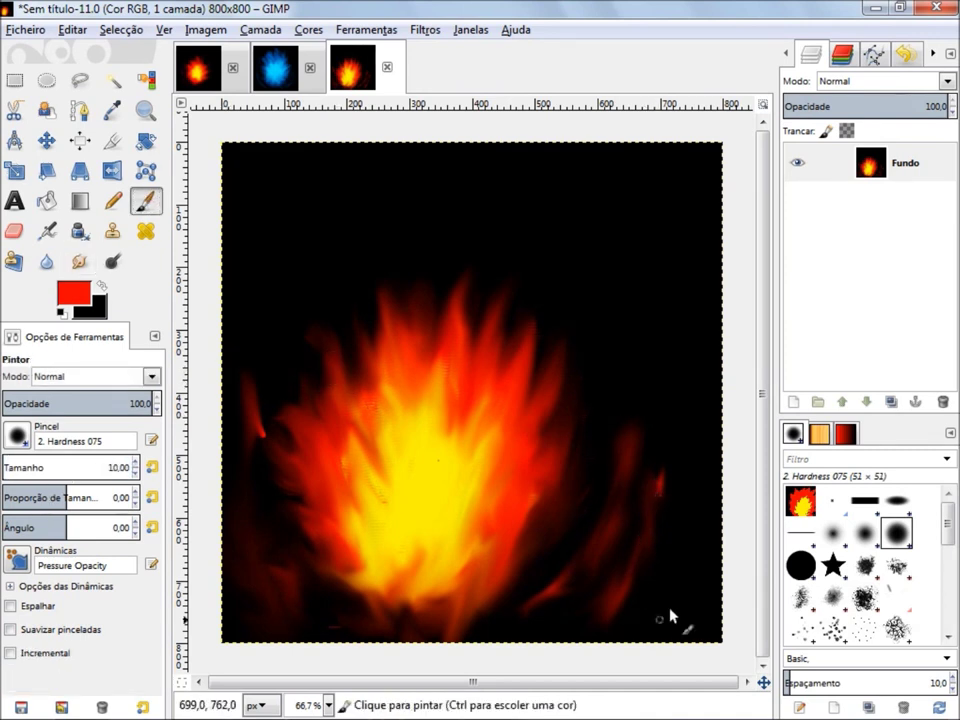
{"action": "mouse_move", "coordinate": [682, 540]}
{"action": "left_mouse_down"}
{"action": "mouse_move", "coordinate": [679, 566]}
{"action": "mouse_move", "coordinate": [700, 634]}
{"action": "left_mouse_up"}
{"action": "left_click_drag", "start_coordinate": [721, 495], "coordinate": [709, 540]}
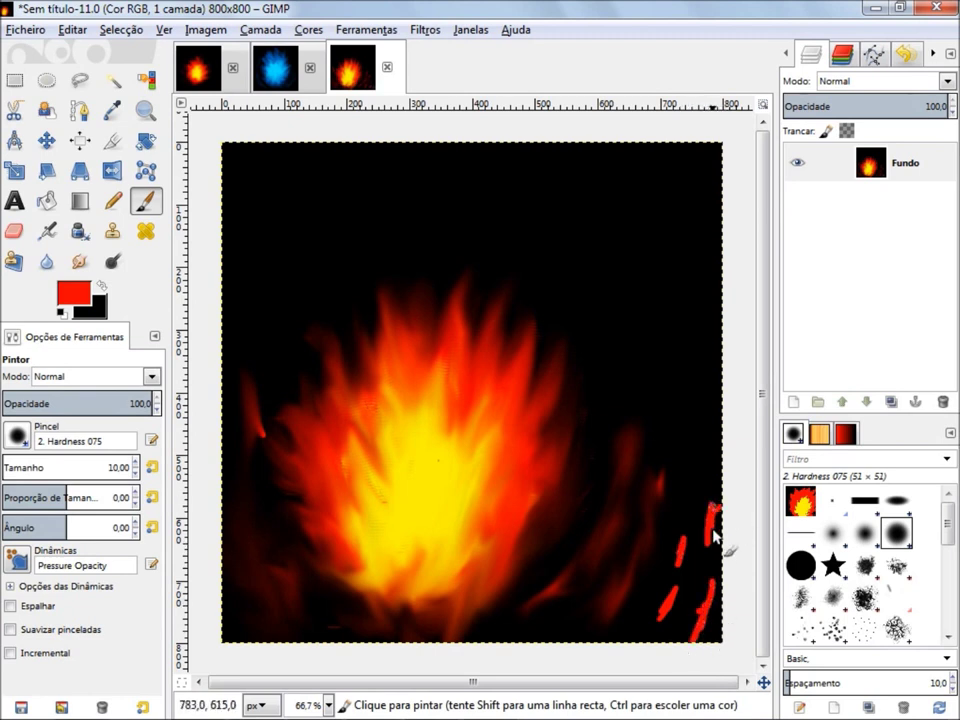
Step: Smudge the lower-right red strokes upward into dim red wisps
{"action": "left_click", "coordinate": [79, 261]}
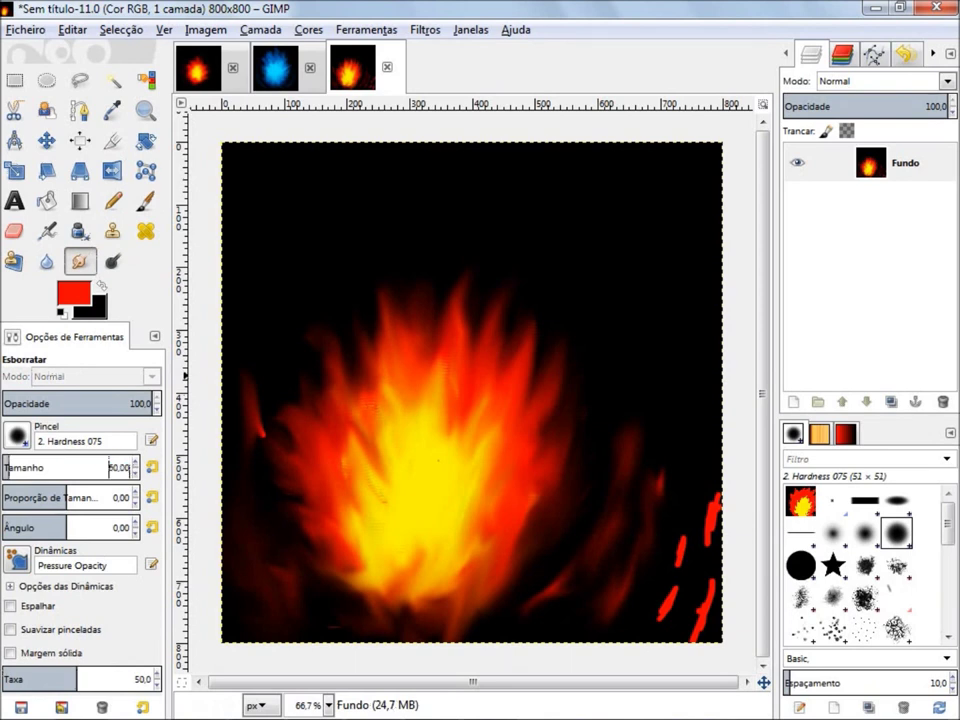
{"action": "mouse_move", "coordinate": [672, 612]}
{"action": "left_mouse_down"}
{"action": "mouse_move", "coordinate": [709, 590]}
{"action": "mouse_move", "coordinate": [578, 638]}
{"action": "left_mouse_up"}
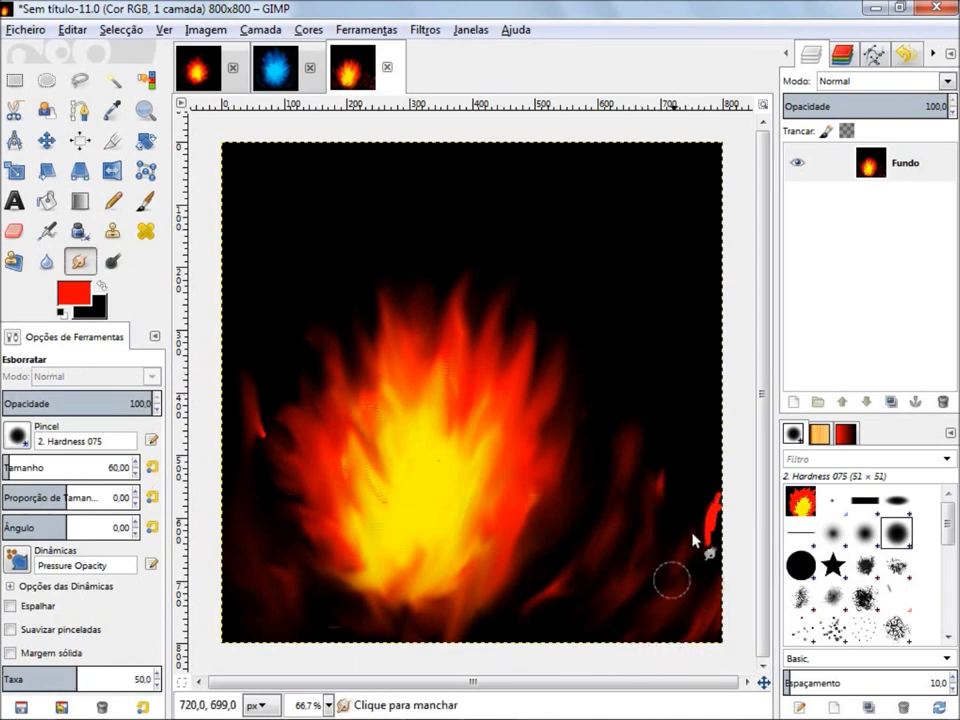
{"action": "left_click_drag", "start_coordinate": [728, 447], "coordinate": [733, 440]}
{"action": "mouse_move", "coordinate": [648, 519]}
{"action": "left_mouse_down"}
{"action": "mouse_move", "coordinate": [696, 488]}
{"action": "mouse_move", "coordinate": [653, 385]}
{"action": "mouse_move", "coordinate": [636, 486]}
{"action": "mouse_move", "coordinate": [610, 532]}
{"action": "mouse_move", "coordinate": [627, 492]}
{"action": "mouse_move", "coordinate": [546, 546]}
{"action": "mouse_move", "coordinate": [567, 599]}
{"action": "mouse_move", "coordinate": [541, 601]}
{"action": "mouse_move", "coordinate": [531, 639]}
{"action": "mouse_move", "coordinate": [420, 602]}
{"action": "mouse_move", "coordinate": [328, 624]}
{"action": "mouse_move", "coordinate": [291, 597]}
{"action": "mouse_move", "coordinate": [240, 628]}
{"action": "left_mouse_up"}
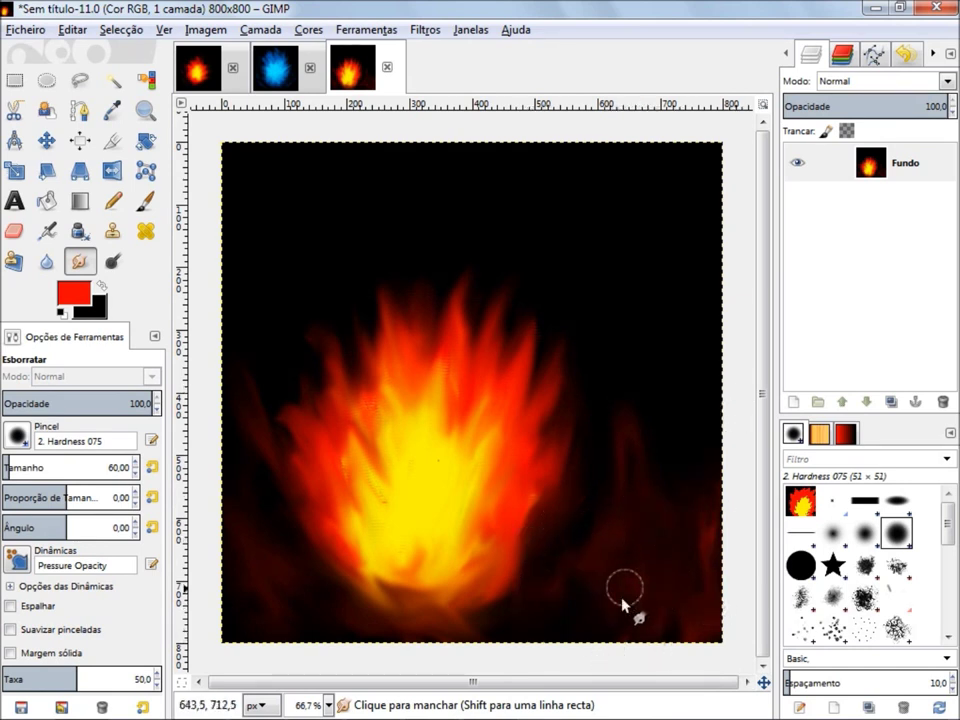
{"action": "left_click", "coordinate": [145, 201]}
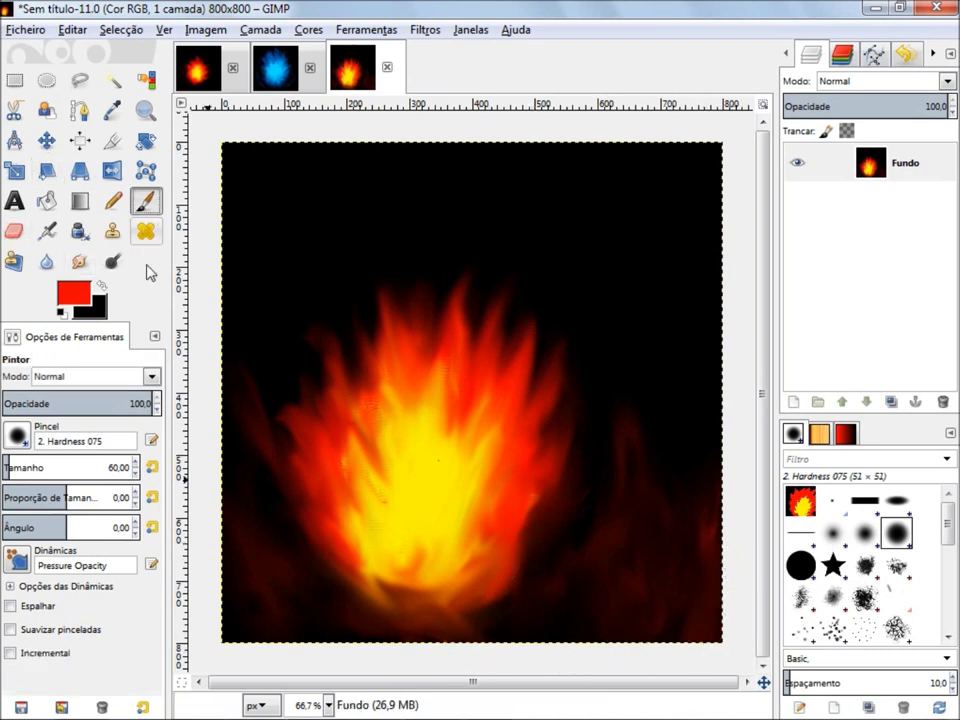
Step: Set the Paintbrush size to 10 and the foreground colour to yellow
{"action": "left_click", "coordinate": [107, 463]}
{"action": "type", "text": "10"}
{"action": "key", "text": "Return"}
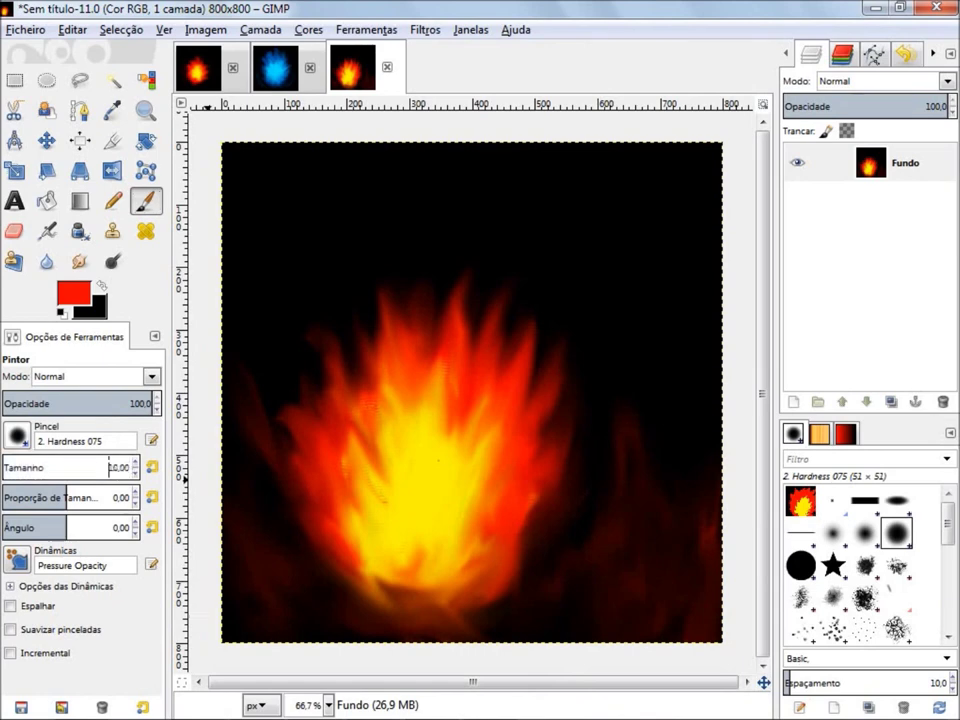
{"action": "left_click", "coordinate": [72, 293]}
{"action": "left_click", "coordinate": [322, 388]}
{"action": "left_click", "coordinate": [367, 459]}
Step: Paint short yellow strokes along the bottom on both sides of the flame, undoing stray ones
{"action": "left_click_drag", "start_coordinate": [601, 637], "coordinate": [616, 596]}
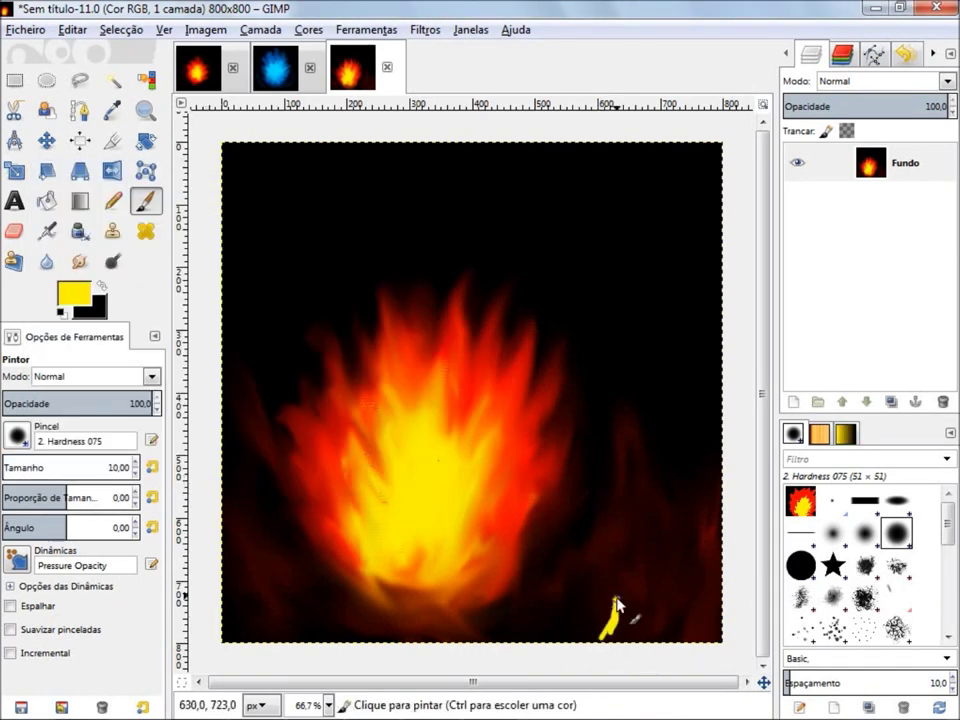
{"action": "left_click_drag", "start_coordinate": [640, 553], "coordinate": [642, 588]}
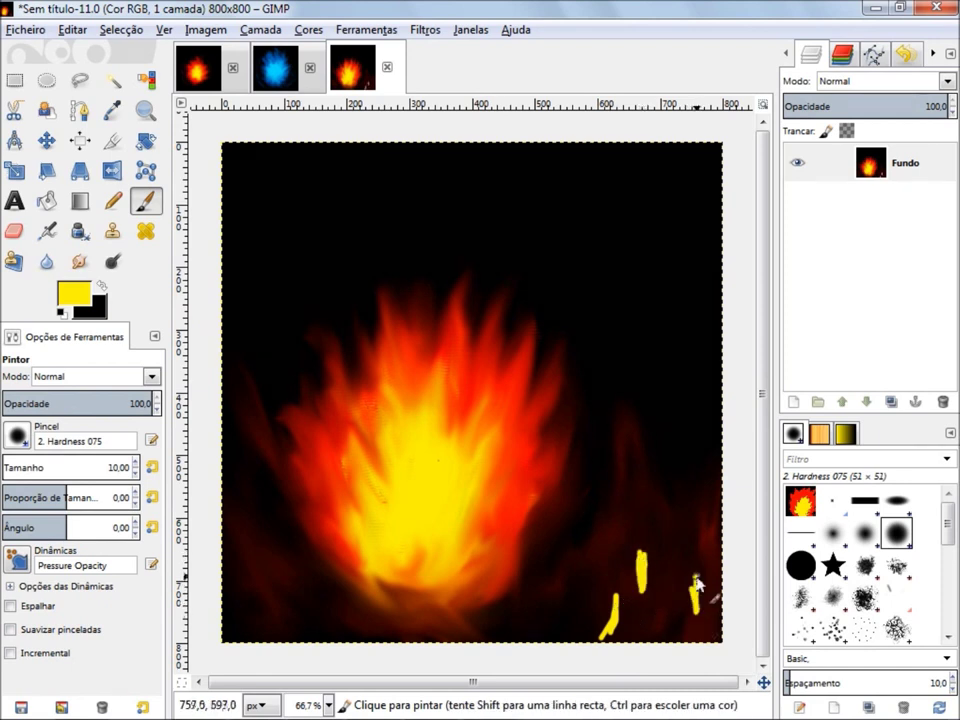
{"action": "left_click_drag", "start_coordinate": [326, 600], "coordinate": [326, 565]}
{"action": "mouse_move", "coordinate": [300, 610]}
{"action": "left_mouse_down"}
{"action": "mouse_move", "coordinate": [300, 572]}
{"action": "mouse_move", "coordinate": [241, 572]}
{"action": "left_mouse_up"}
{"action": "key", "text": "ctrl+z"}
{"action": "key", "text": "ctrl+z"}
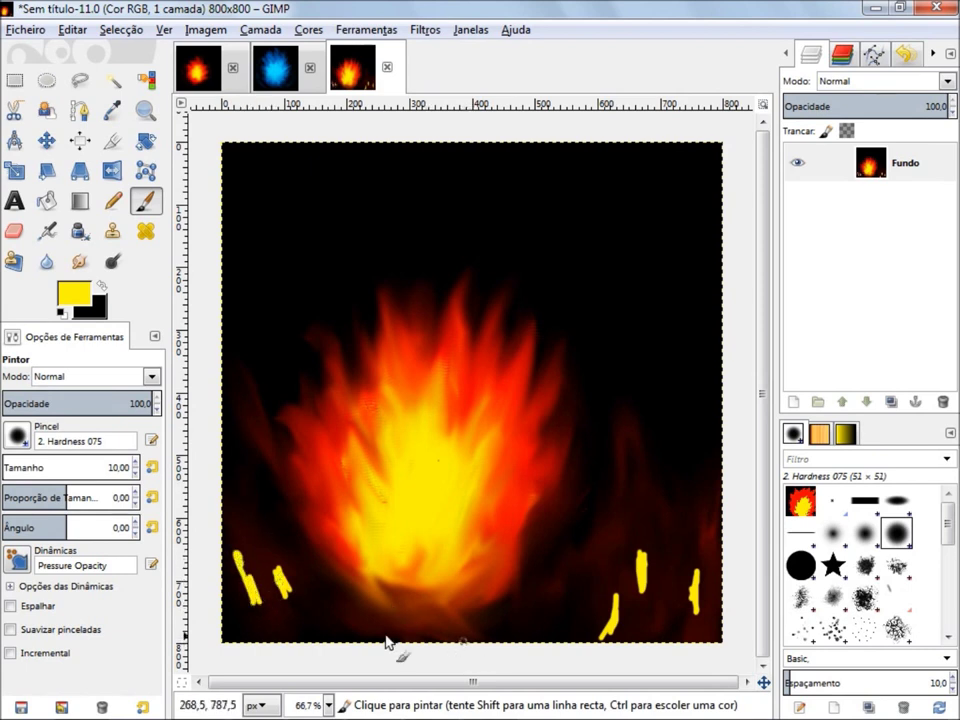
{"action": "left_click_drag", "start_coordinate": [316, 618], "coordinate": [322, 640]}
{"action": "mouse_move", "coordinate": [456, 624]}
{"action": "left_mouse_down"}
{"action": "mouse_move", "coordinate": [510, 641]}
{"action": "mouse_move", "coordinate": [562, 630]}
{"action": "left_mouse_up"}
{"action": "left_click_drag", "start_coordinate": [590, 572], "coordinate": [578, 610]}
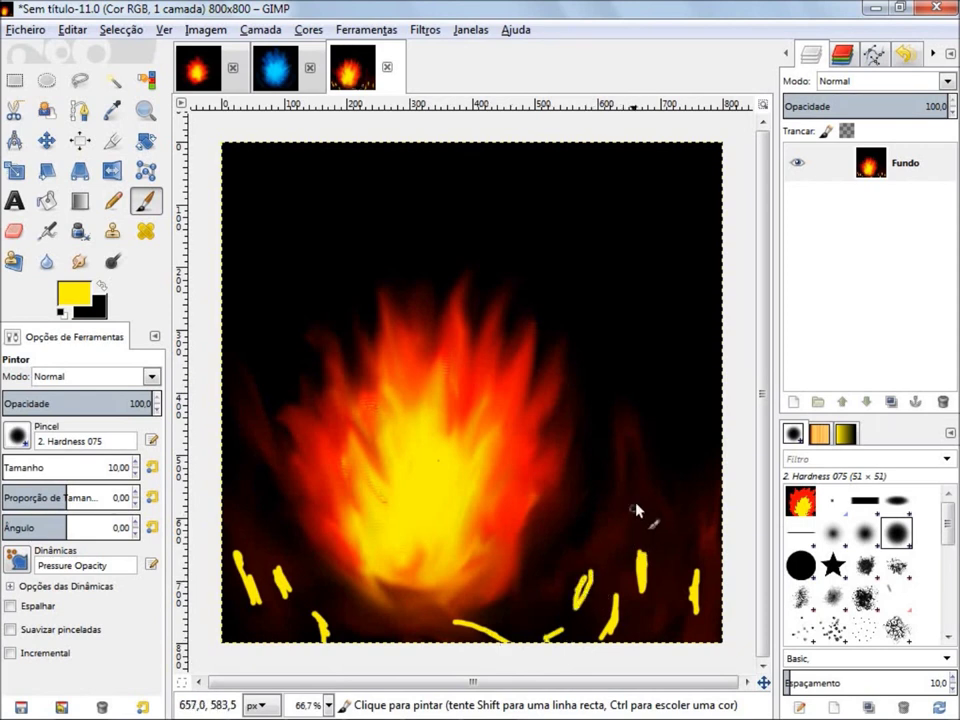
{"action": "left_click_drag", "start_coordinate": [637, 512], "coordinate": [634, 488]}
{"action": "key", "text": "s"}
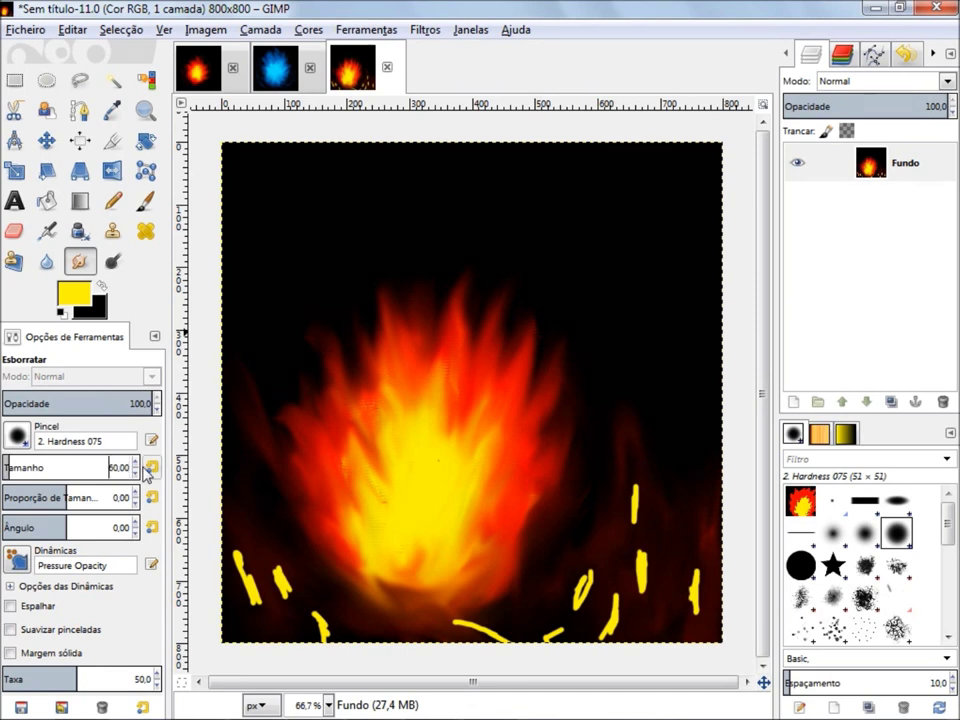
Step: Smudge the yellow strokes at the lower left and lower right upward into dim golden wisps
{"action": "mouse_move", "coordinate": [251, 579]}
{"action": "left_mouse_down"}
{"action": "mouse_move", "coordinate": [257, 626]}
{"action": "mouse_move", "coordinate": [236, 514]}
{"action": "mouse_move", "coordinate": [238, 590]}
{"action": "left_mouse_up"}
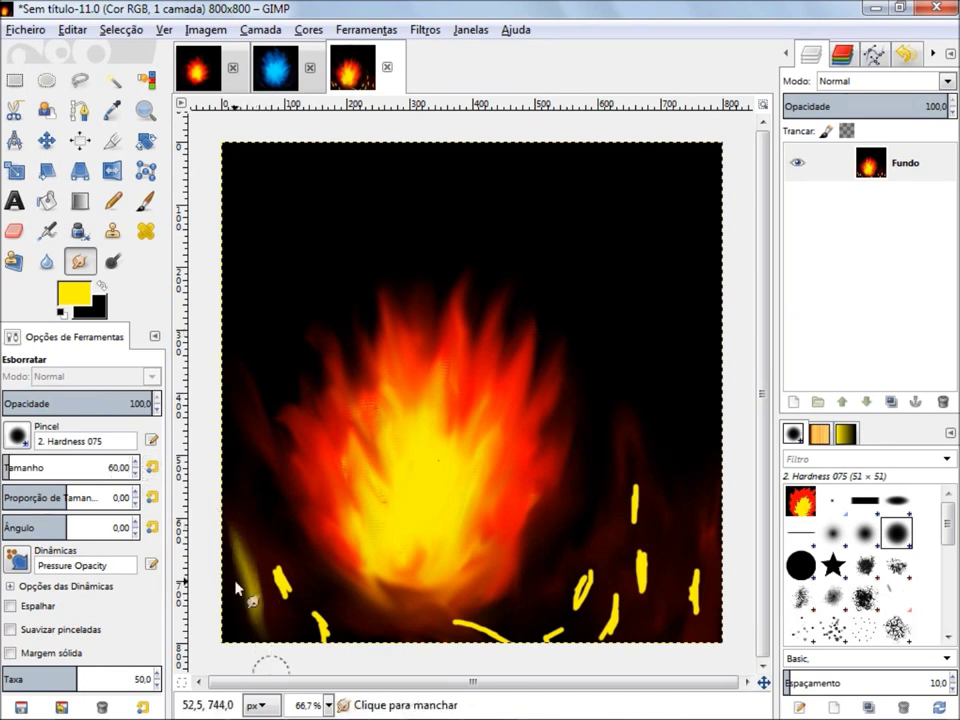
{"action": "mouse_move", "coordinate": [317, 645]}
{"action": "left_mouse_down"}
{"action": "mouse_move", "coordinate": [294, 583]}
{"action": "mouse_move", "coordinate": [268, 638]}
{"action": "mouse_move", "coordinate": [242, 514]}
{"action": "mouse_move", "coordinate": [261, 639]}
{"action": "mouse_move", "coordinate": [300, 632]}
{"action": "left_mouse_up"}
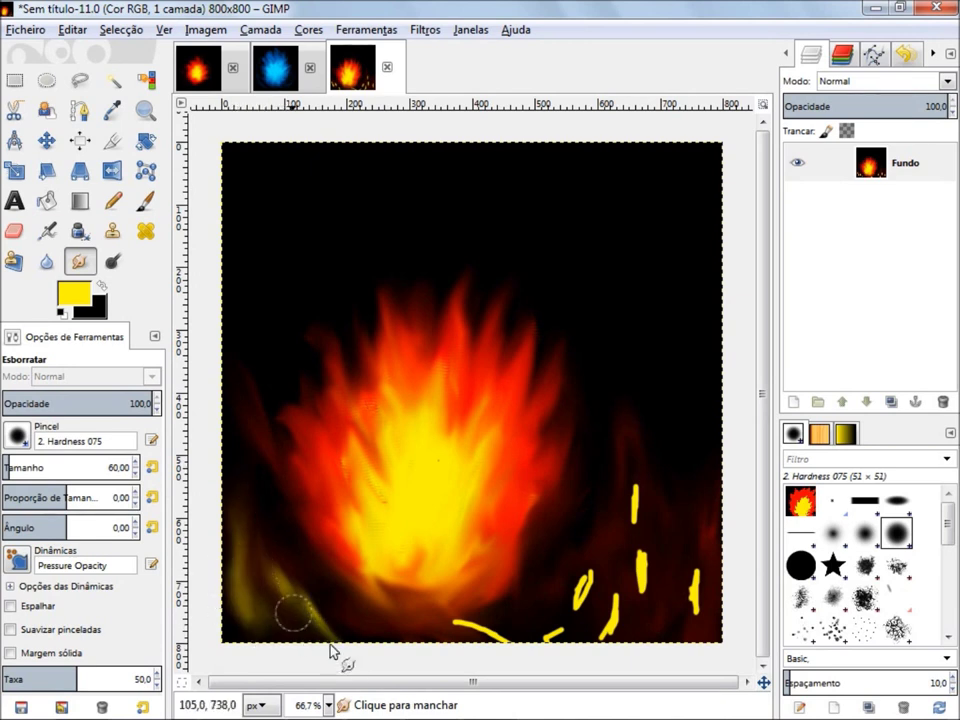
{"action": "mouse_move", "coordinate": [563, 645]}
{"action": "left_mouse_down"}
{"action": "mouse_move", "coordinate": [590, 570]}
{"action": "mouse_move", "coordinate": [610, 580]}
{"action": "left_mouse_up"}
{"action": "left_click_drag", "start_coordinate": [615, 640], "coordinate": [628, 545]}
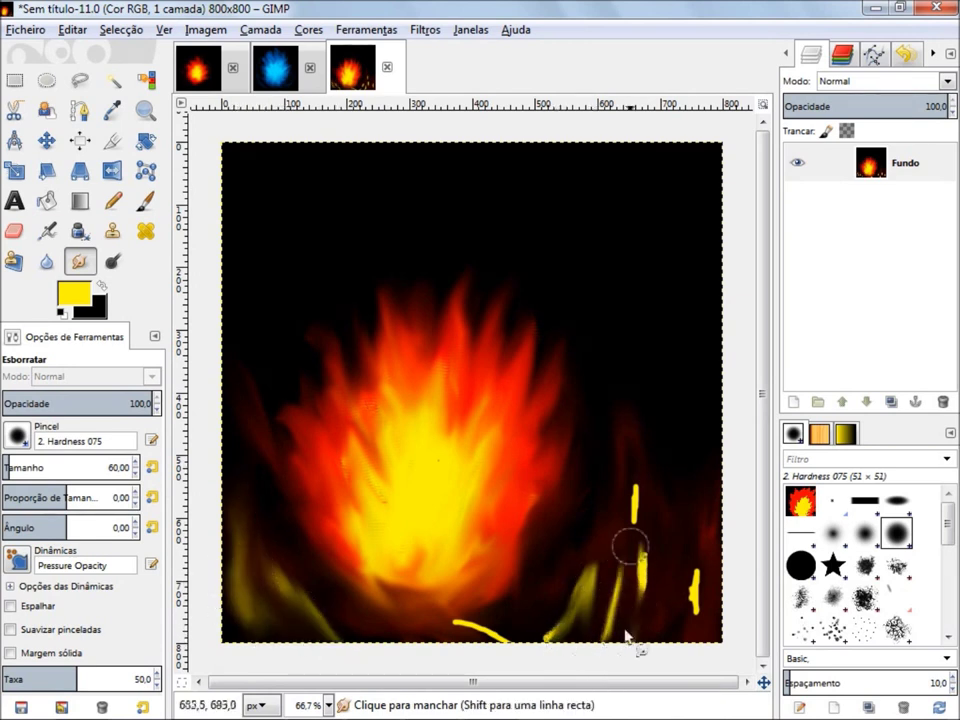
{"action": "left_click_drag", "start_coordinate": [641, 610], "coordinate": [628, 482]}
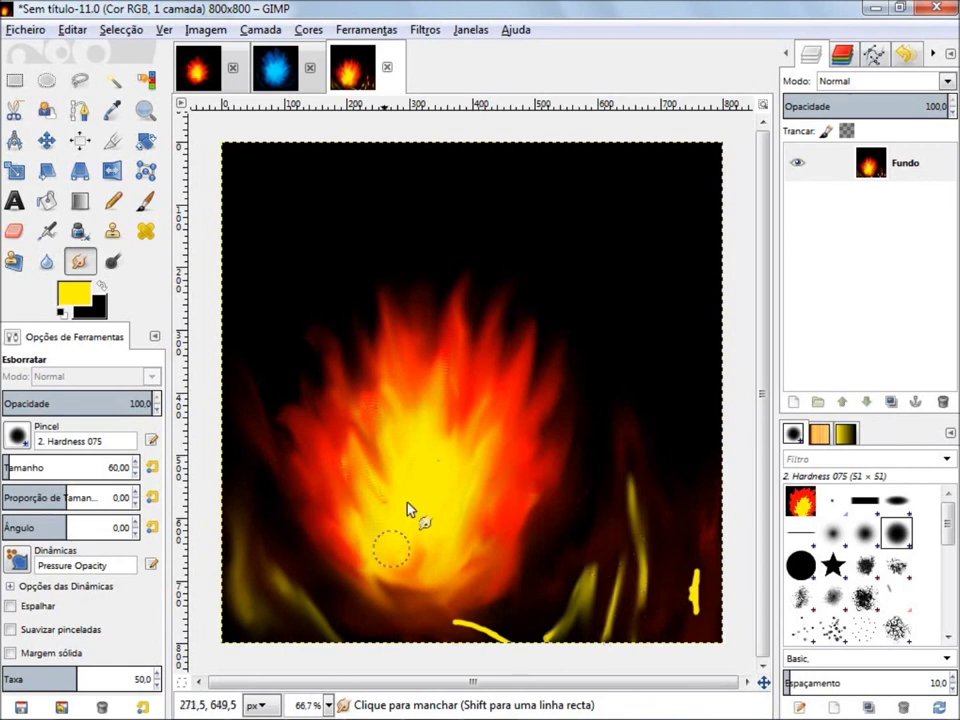
{"action": "left_click_drag", "start_coordinate": [634, 568], "coordinate": [636, 615]}
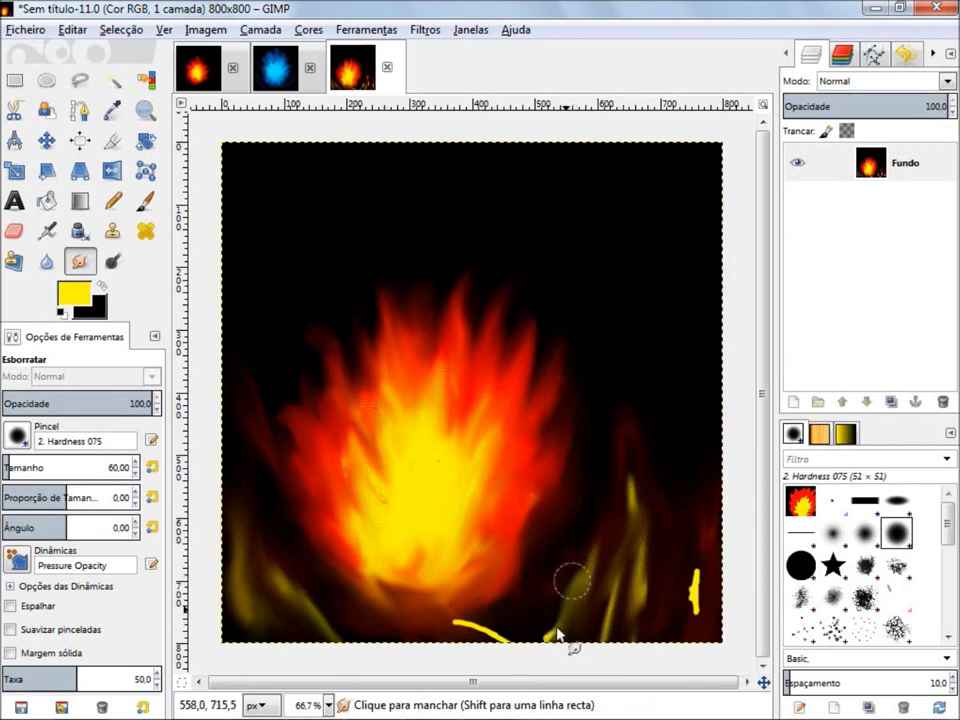
{"action": "left_click_drag", "start_coordinate": [557, 633], "coordinate": [560, 615]}
{"action": "left_click_drag", "start_coordinate": [696, 596], "coordinate": [722, 636]}
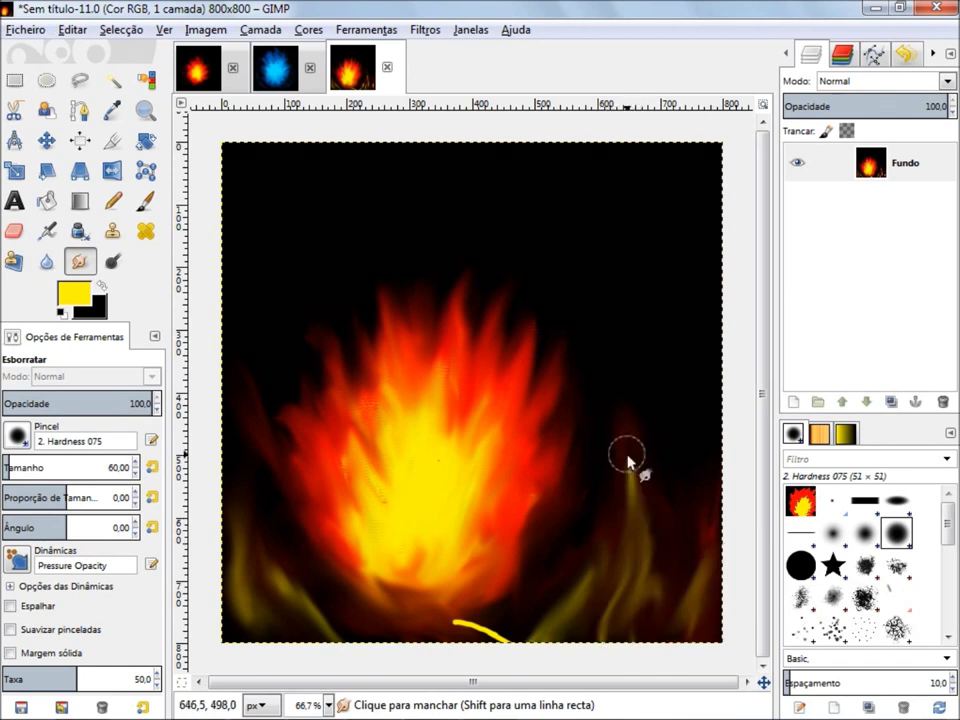
{"action": "mouse_move", "coordinate": [525, 662]}
{"action": "left_mouse_down"}
{"action": "mouse_move", "coordinate": [497, 638]}
{"action": "mouse_move", "coordinate": [519, 640]}
{"action": "left_mouse_up"}
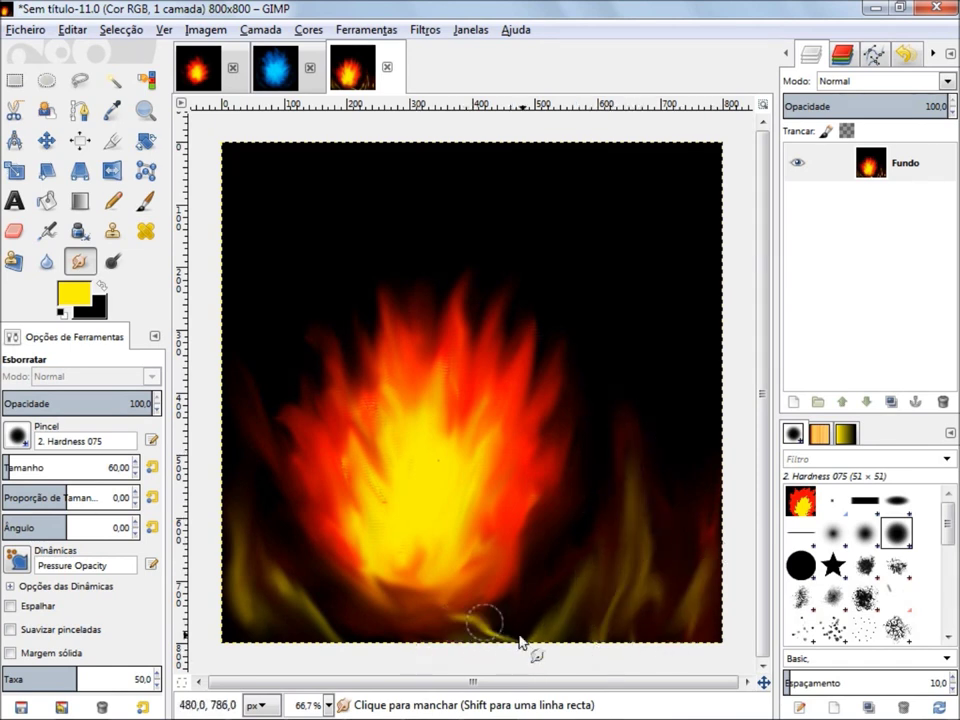
{"action": "left_click_drag", "start_coordinate": [696, 600], "coordinate": [648, 536]}
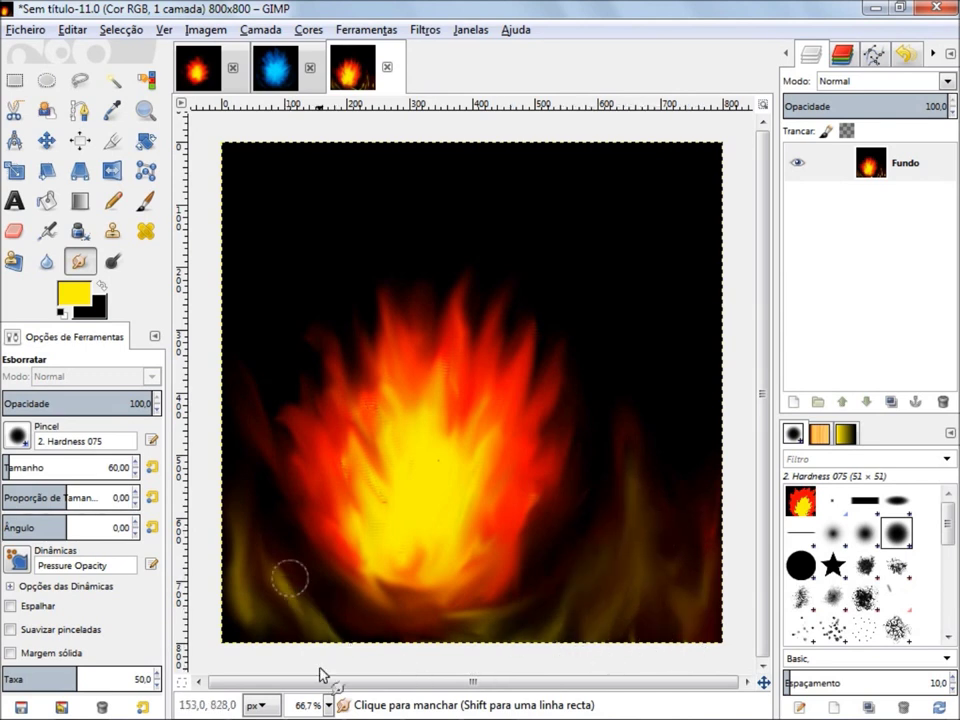
{"action": "left_click", "coordinate": [145, 201]}
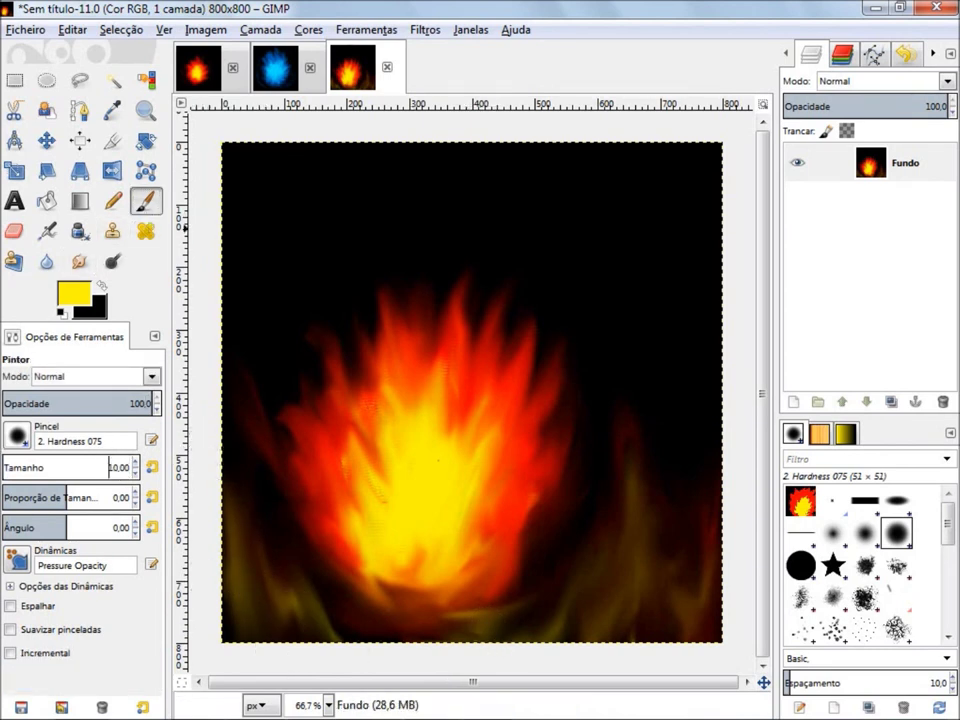
Step: Set the foreground to red and paint red strokes at the lower left and lower right
{"action": "left_click", "coordinate": [73, 293]}
{"action": "left_click", "coordinate": [322, 389]}
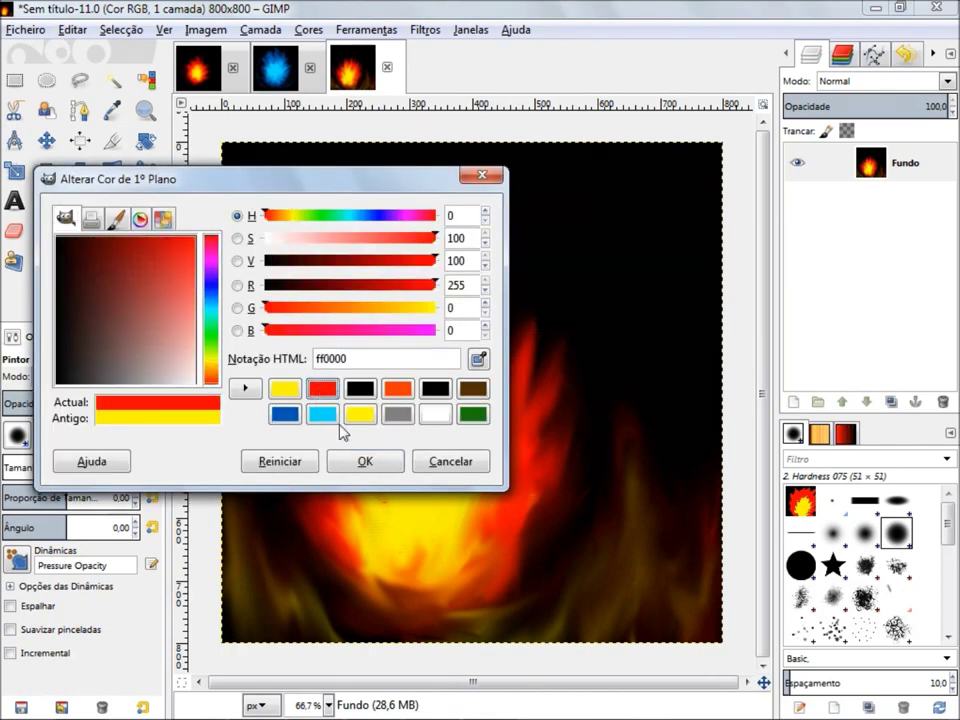
{"action": "left_click", "coordinate": [364, 461]}
{"action": "left_click_drag", "start_coordinate": [281, 624], "coordinate": [276, 598]}
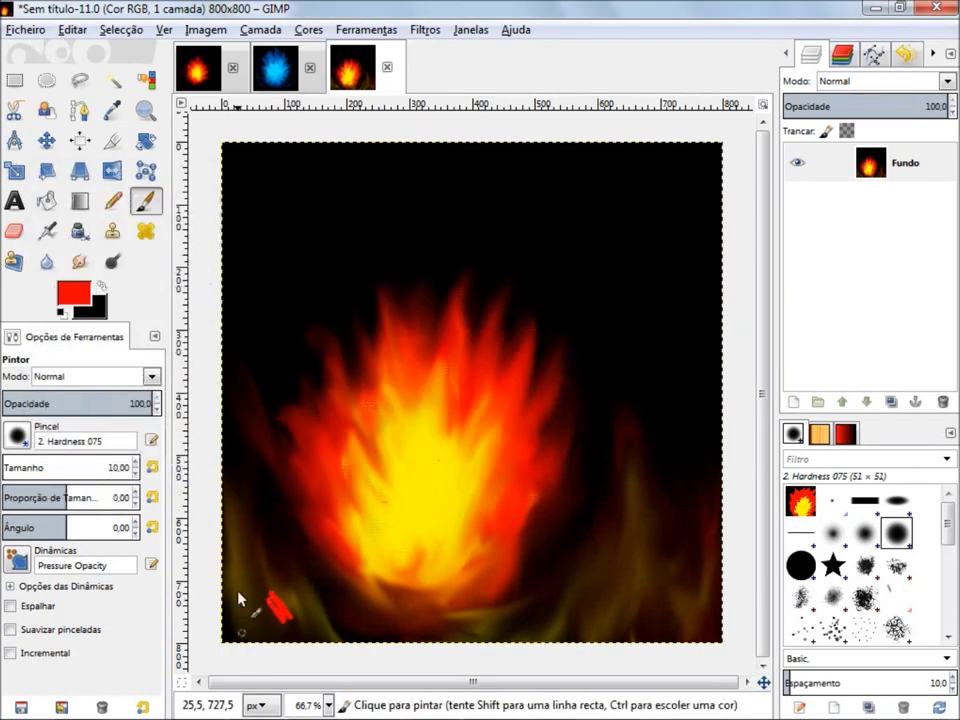
{"action": "left_click_drag", "start_coordinate": [596, 600], "coordinate": [610, 570]}
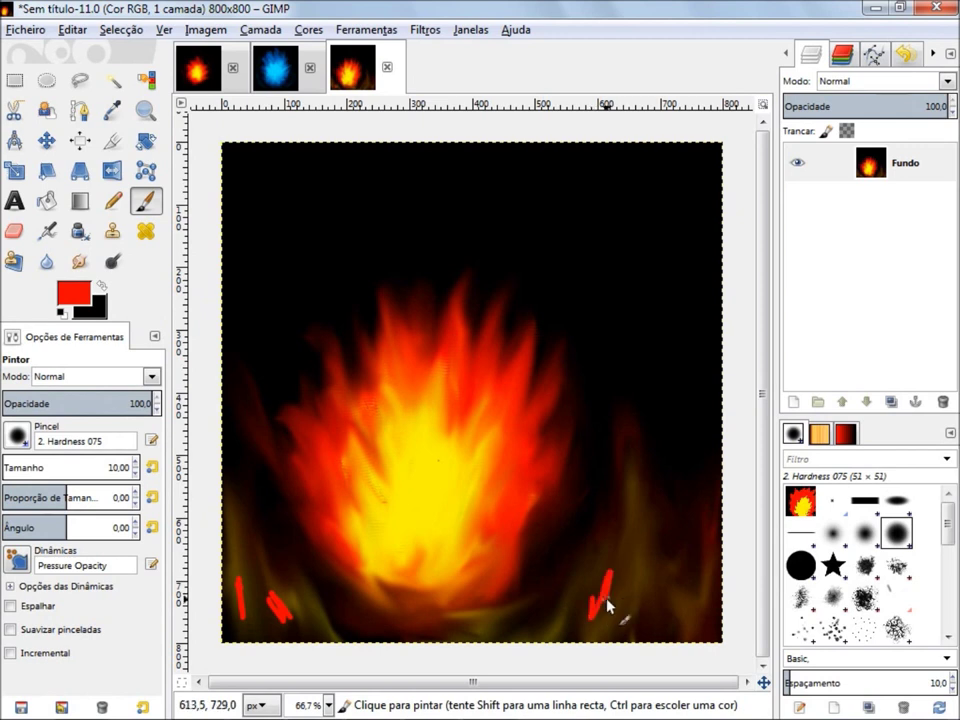
{"action": "mouse_move", "coordinate": [656, 606]}
{"action": "left_mouse_down"}
{"action": "mouse_move", "coordinate": [658, 572]}
{"action": "mouse_move", "coordinate": [658, 628]}
{"action": "left_mouse_up"}
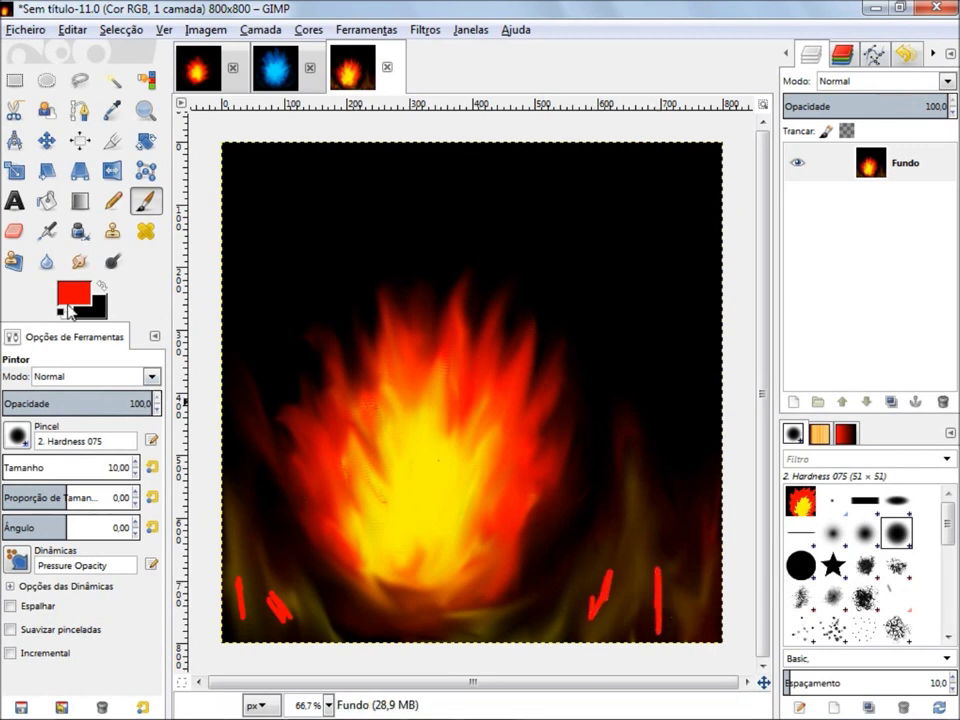
Step: Smudge the new red strokes and the flame's base upward into soft reddish wisps
{"action": "key", "text": "s"}
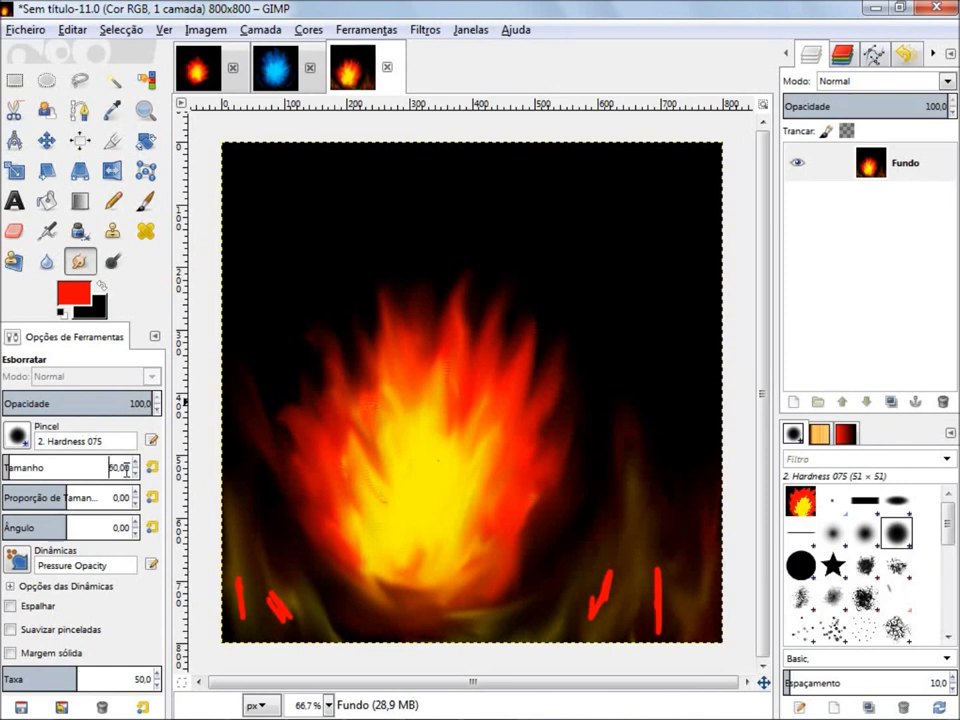
{"action": "left_click_drag", "start_coordinate": [250, 620], "coordinate": [236, 553]}
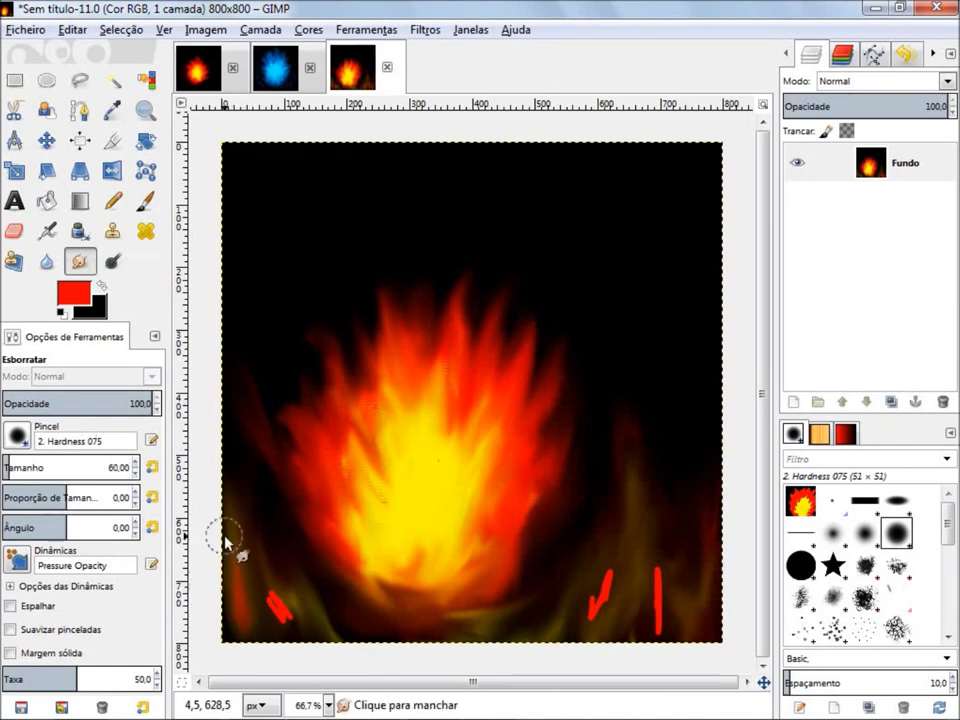
{"action": "left_click_drag", "start_coordinate": [274, 615], "coordinate": [251, 562]}
{"action": "mouse_move", "coordinate": [287, 650]}
{"action": "left_mouse_down"}
{"action": "mouse_move", "coordinate": [229, 615]}
{"action": "mouse_move", "coordinate": [229, 551]}
{"action": "mouse_move", "coordinate": [246, 628]}
{"action": "mouse_move", "coordinate": [280, 595]}
{"action": "mouse_move", "coordinate": [296, 664]}
{"action": "mouse_move", "coordinate": [321, 600]}
{"action": "mouse_move", "coordinate": [257, 476]}
{"action": "mouse_move", "coordinate": [270, 645]}
{"action": "left_mouse_up"}
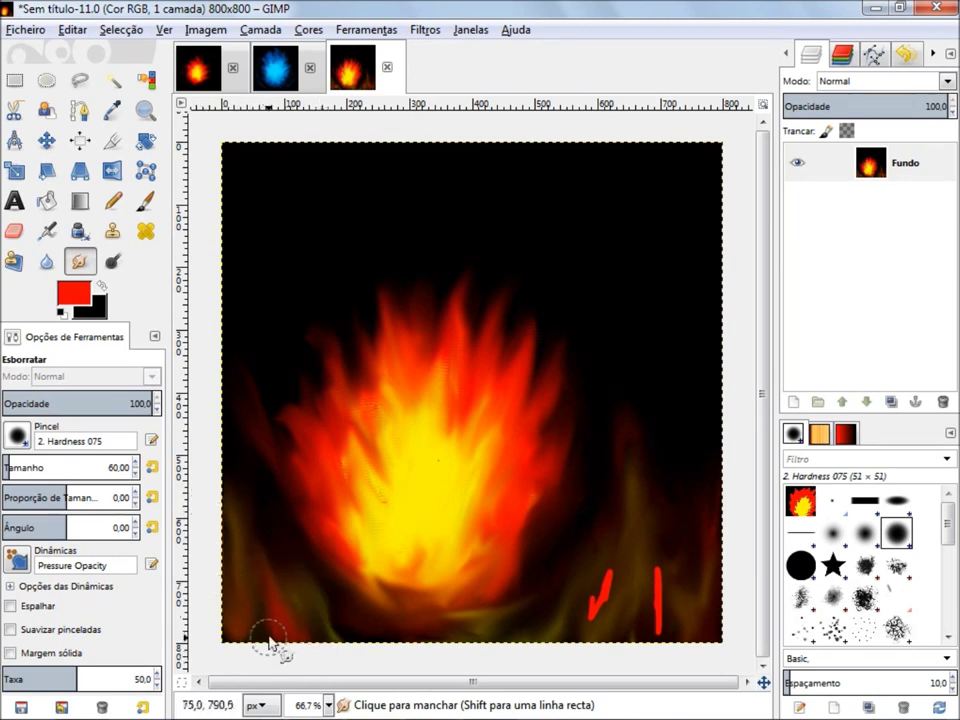
{"action": "left_click_drag", "start_coordinate": [594, 617], "coordinate": [604, 577]}
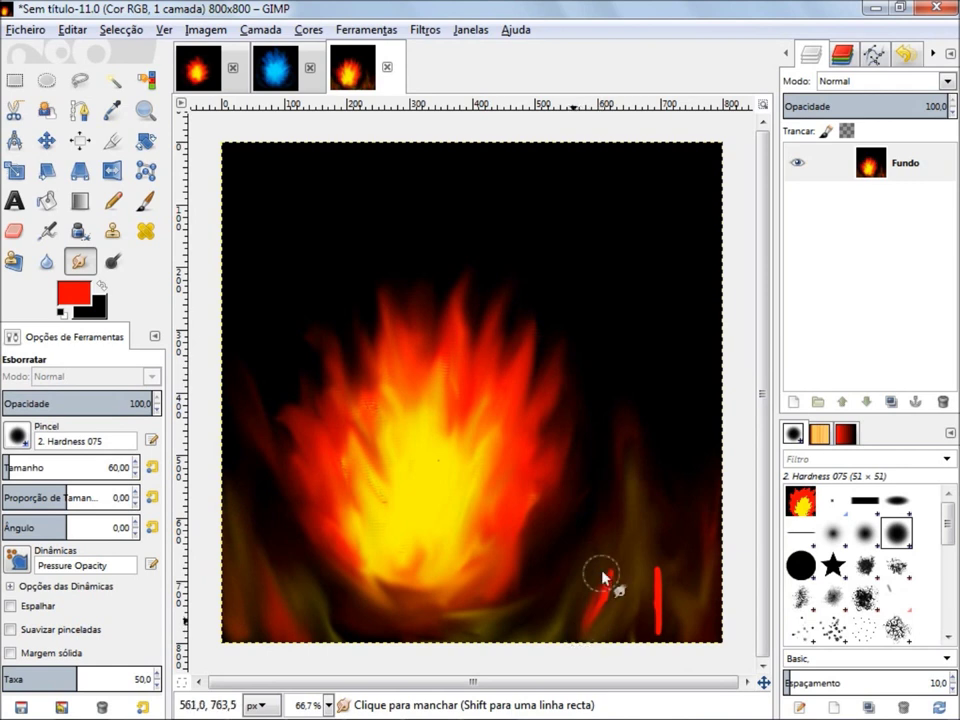
{"action": "mouse_move", "coordinate": [664, 574]}
{"action": "left_mouse_down"}
{"action": "mouse_move", "coordinate": [677, 553]}
{"action": "mouse_move", "coordinate": [685, 572]}
{"action": "left_mouse_up"}
{"action": "mouse_move", "coordinate": [634, 621]}
{"action": "left_mouse_down"}
{"action": "mouse_move", "coordinate": [664, 557]}
{"action": "mouse_move", "coordinate": [621, 553]}
{"action": "mouse_move", "coordinate": [583, 588]}
{"action": "left_mouse_up"}
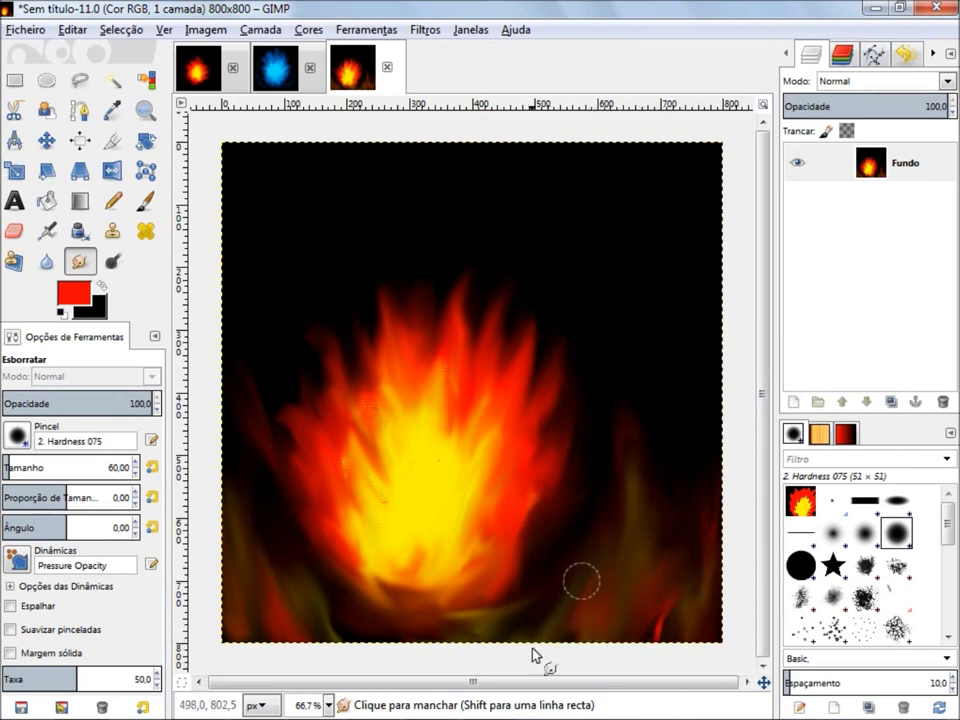
{"action": "left_click_drag", "start_coordinate": [490, 662], "coordinate": [503, 527]}
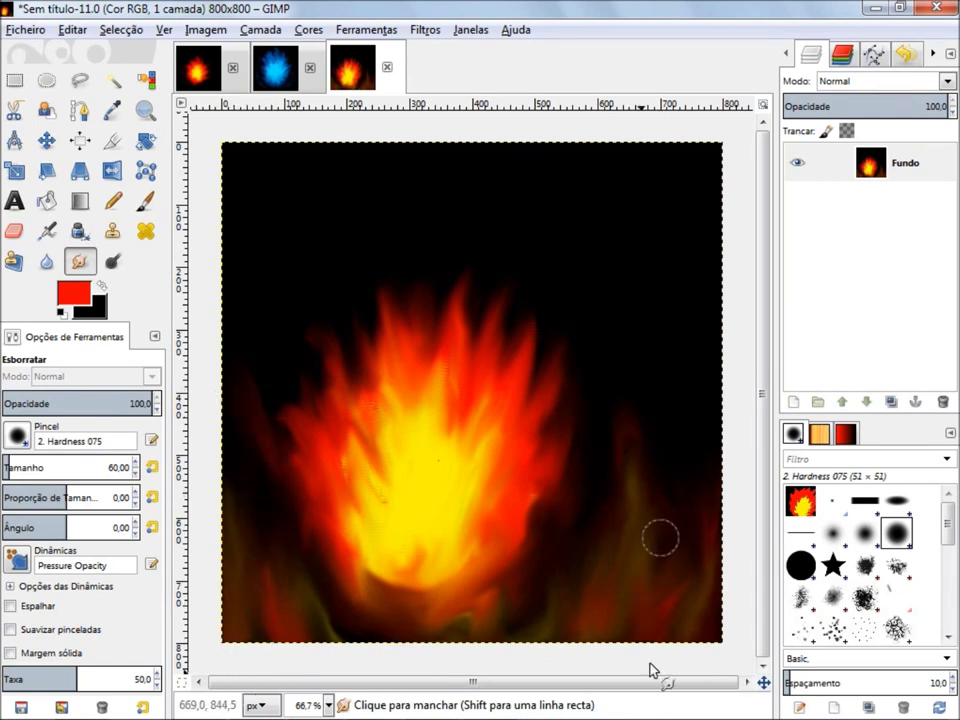
Step: At 100% zoom, smear the main flame's yellow core and edges so it fades softly
{"action": "key", "text": "1"}
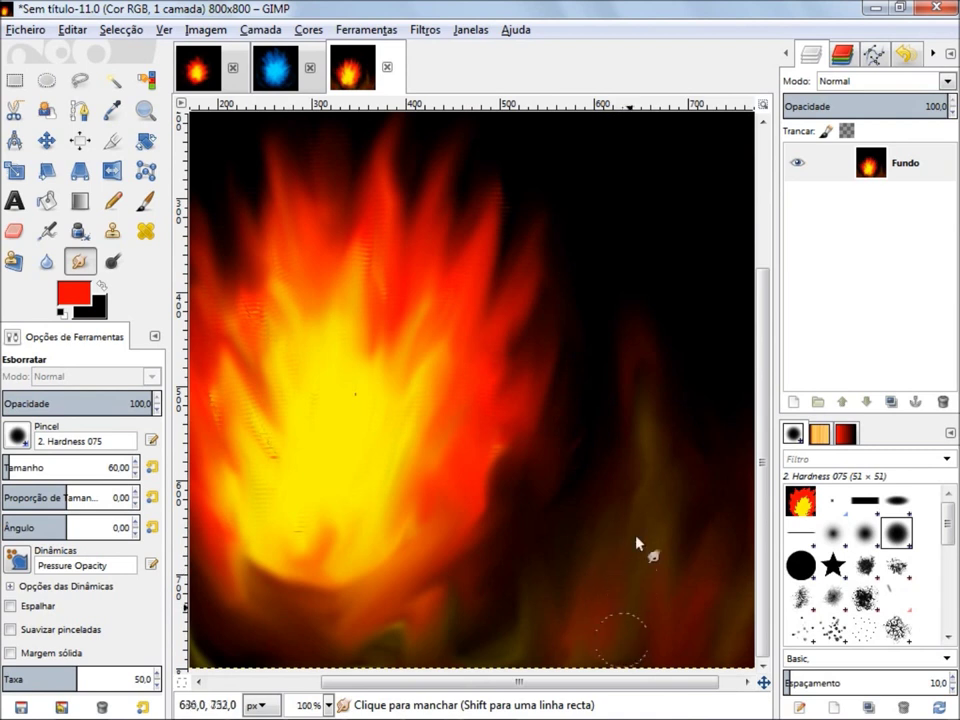
{"action": "mouse_move", "coordinate": [560, 463]}
{"action": "left_mouse_down"}
{"action": "mouse_move", "coordinate": [407, 604]}
{"action": "mouse_move", "coordinate": [343, 574]}
{"action": "mouse_move", "coordinate": [372, 582]}
{"action": "mouse_move", "coordinate": [355, 450]}
{"action": "mouse_move", "coordinate": [471, 503]}
{"action": "mouse_move", "coordinate": [523, 613]}
{"action": "mouse_move", "coordinate": [724, 544]}
{"action": "mouse_move", "coordinate": [386, 669]}
{"action": "mouse_move", "coordinate": [178, 635]}
{"action": "left_mouse_up"}
{"action": "key", "text": "minus"}
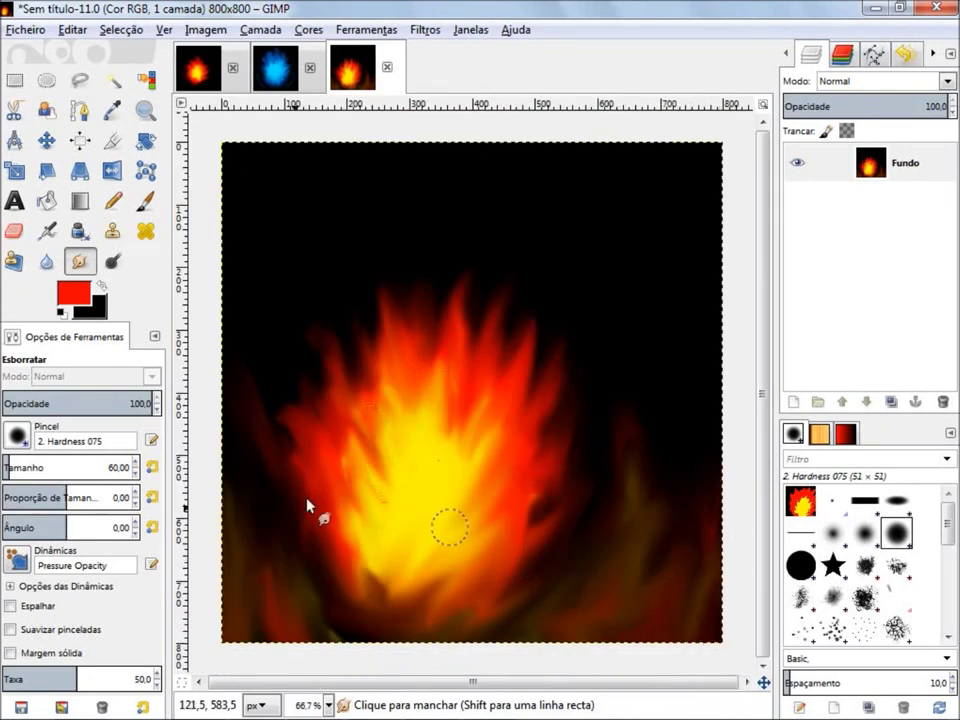
{"action": "key", "text": "plus"}
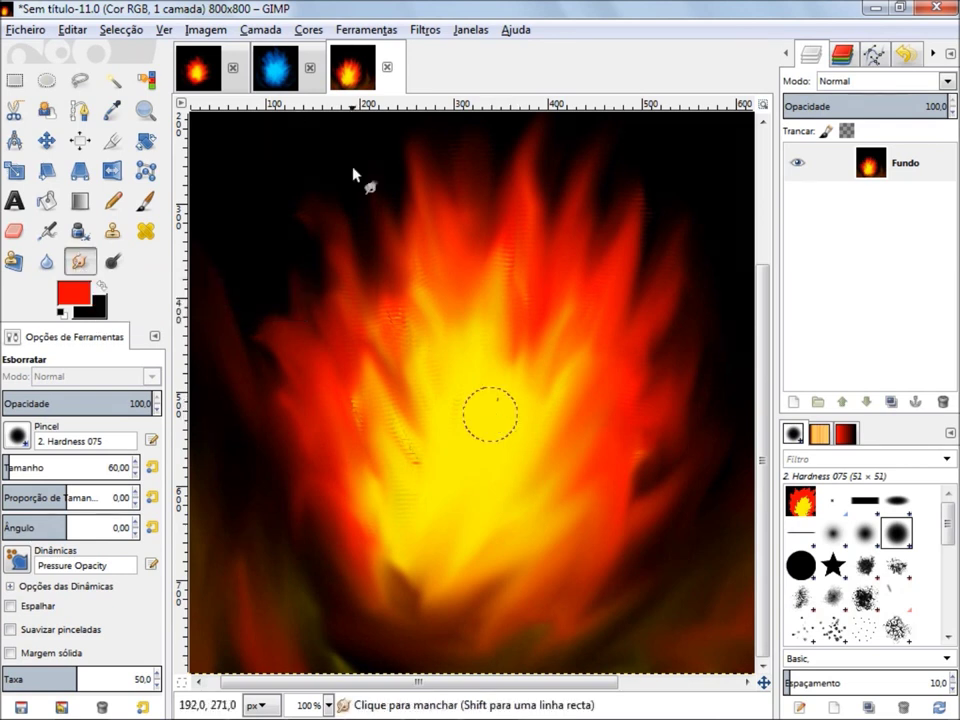
{"action": "left_click", "coordinate": [268, 66]}
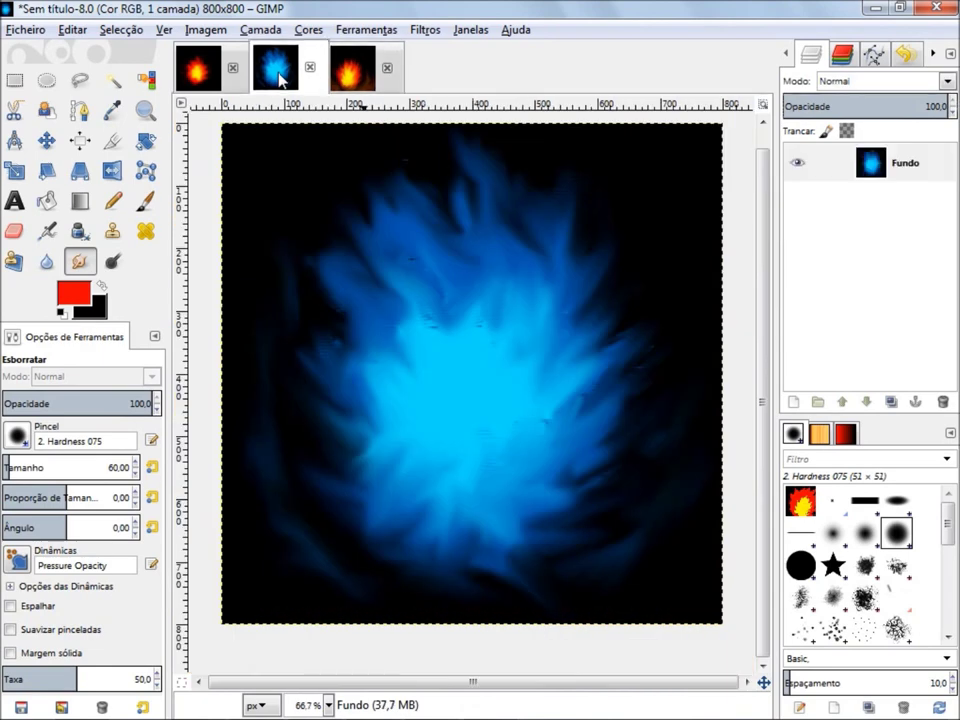
{"action": "key", "text": "1"}
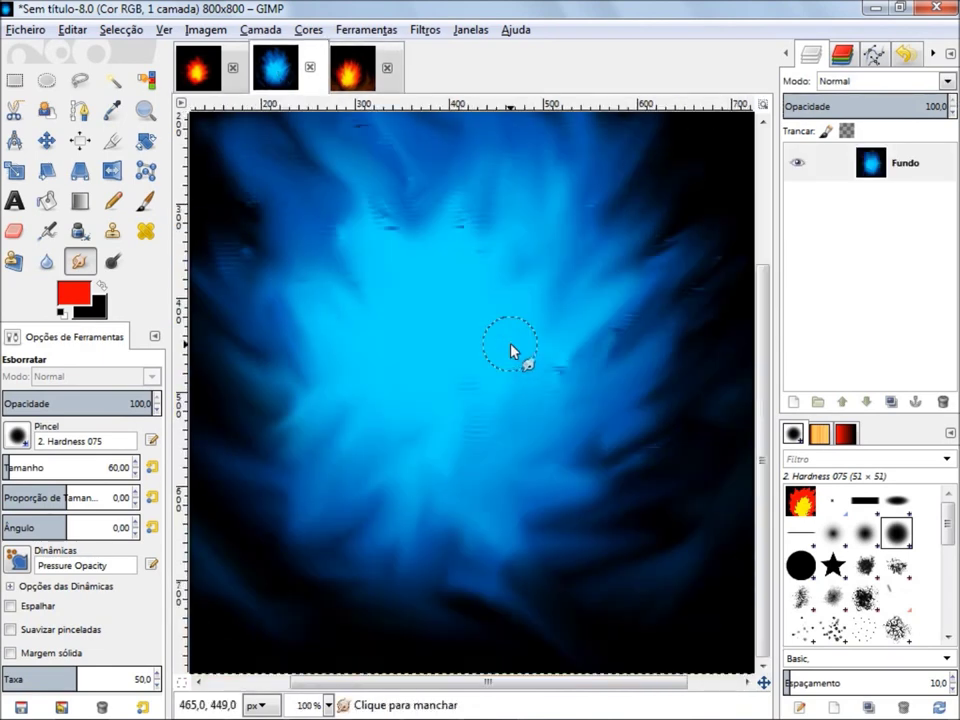
{"action": "scroll", "coordinate": [510, 350], "scroll_direction": "up", "scroll_amount": 3}
{"action": "scroll", "coordinate": [510, 350], "scroll_direction": "down", "scroll_amount": 3}
{"action": "left_click", "coordinate": [213, 82]}
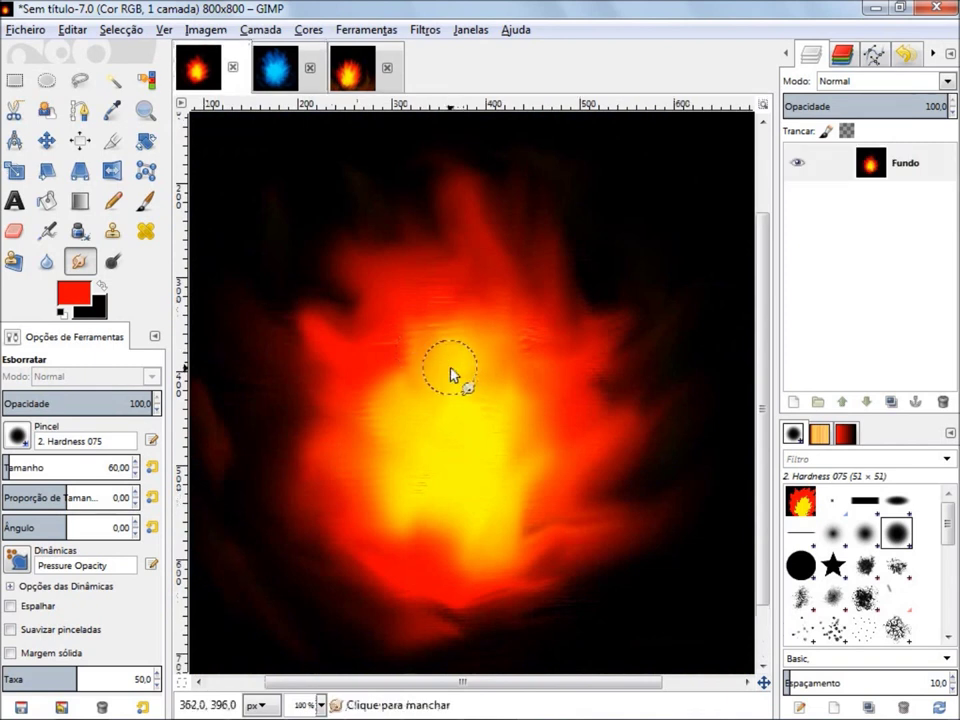
{"action": "left_click", "coordinate": [349, 86]}
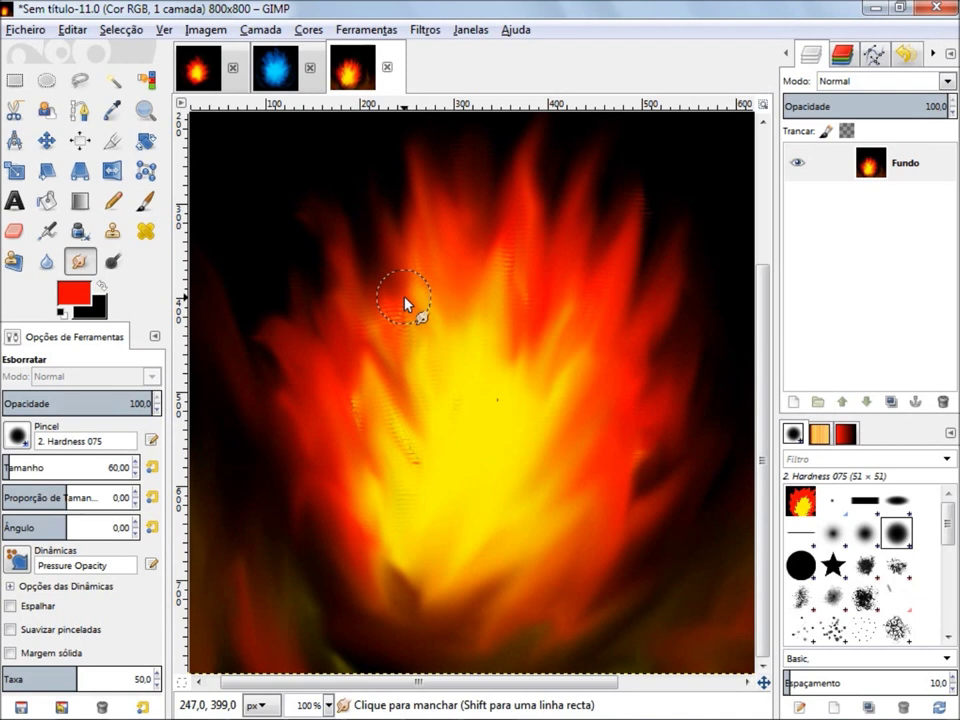
{"action": "key", "text": "minus"}
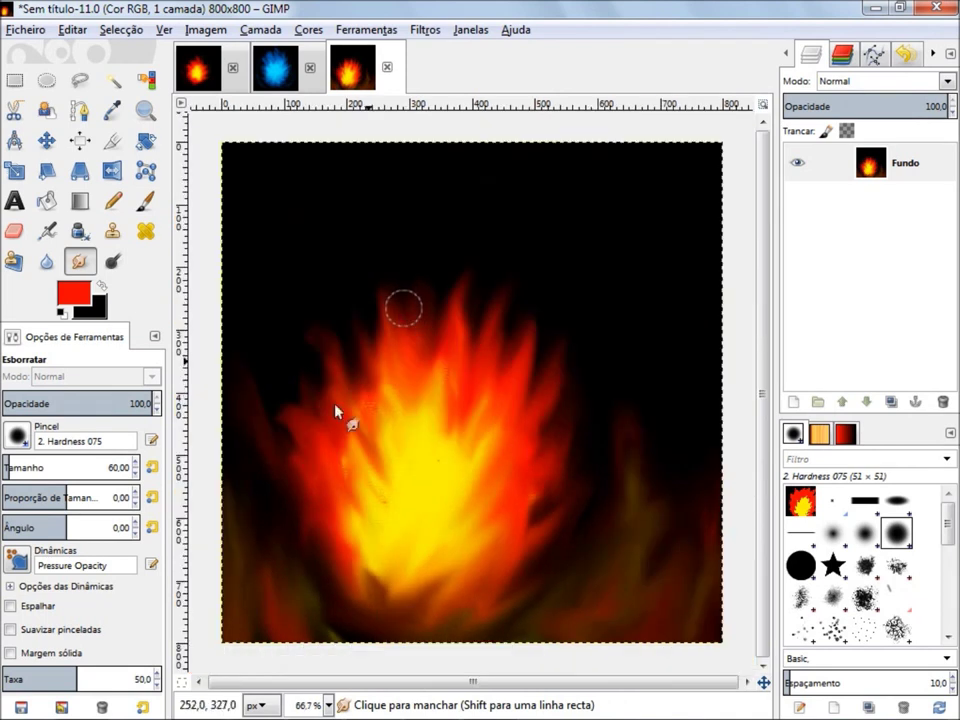
{"action": "key", "text": "plus"}
{"action": "key", "text": "plus"}
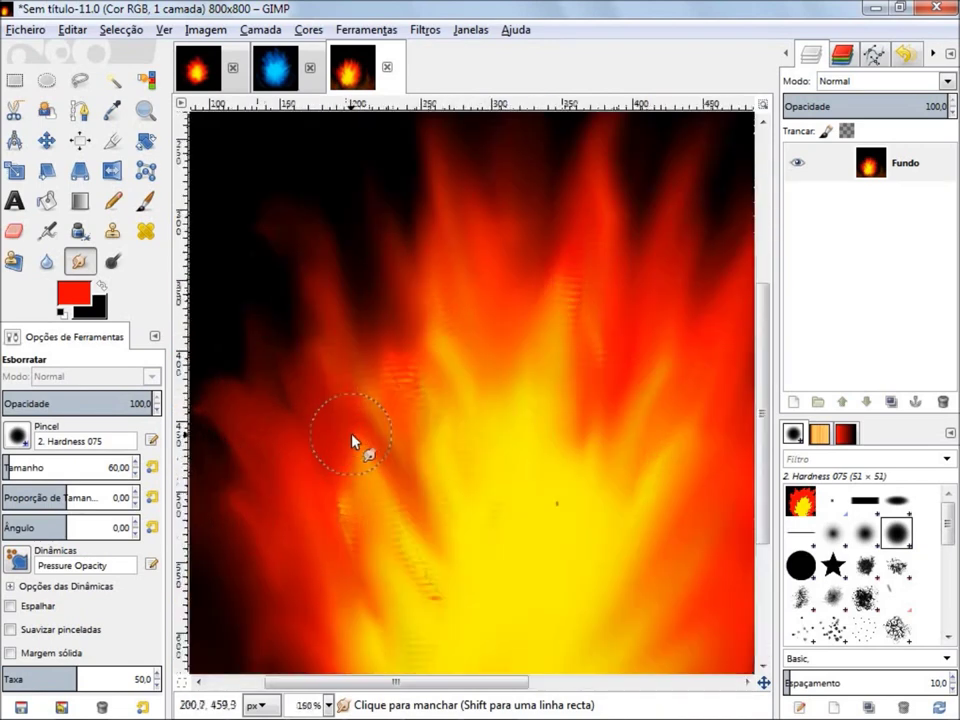